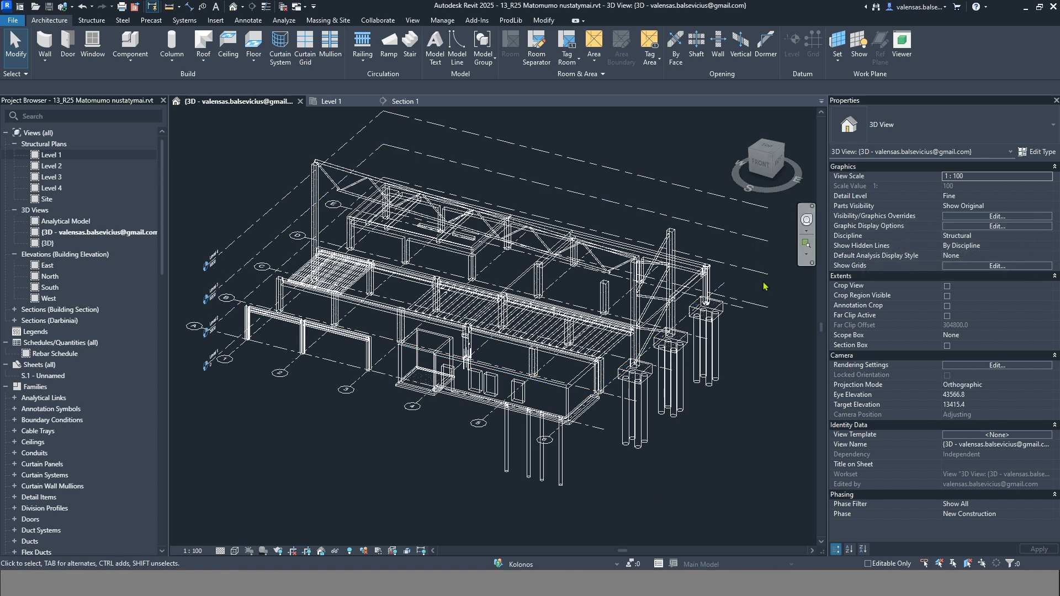
# - Open the 3D view's Visibility/Graphic Overrides, widen the dialog and browse the model categories
pyautogui.click(991, 216)
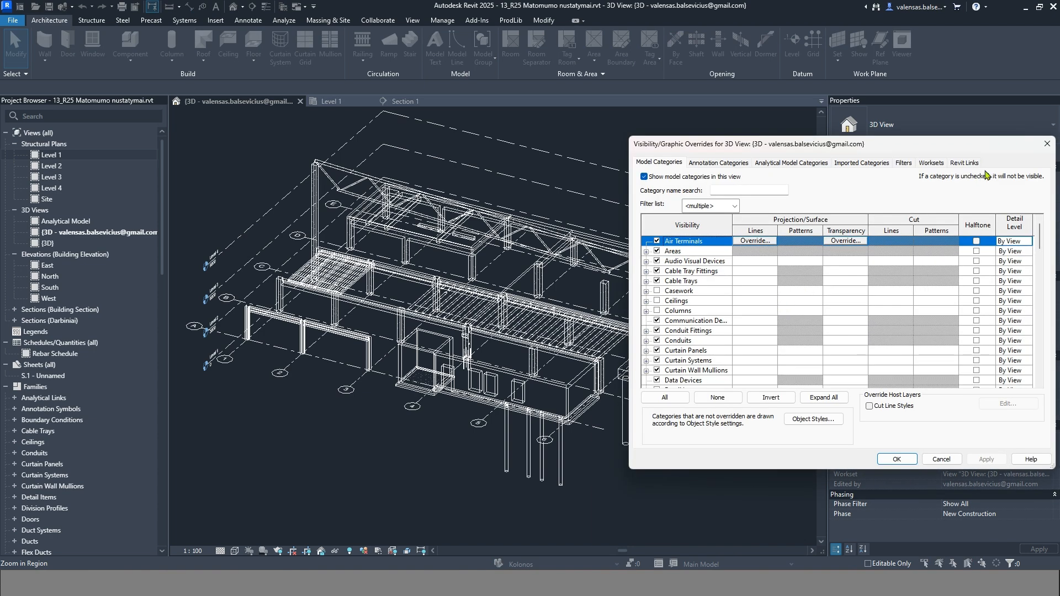
pyautogui.moveTo(932, 150); pyautogui.dragTo(848, 144)
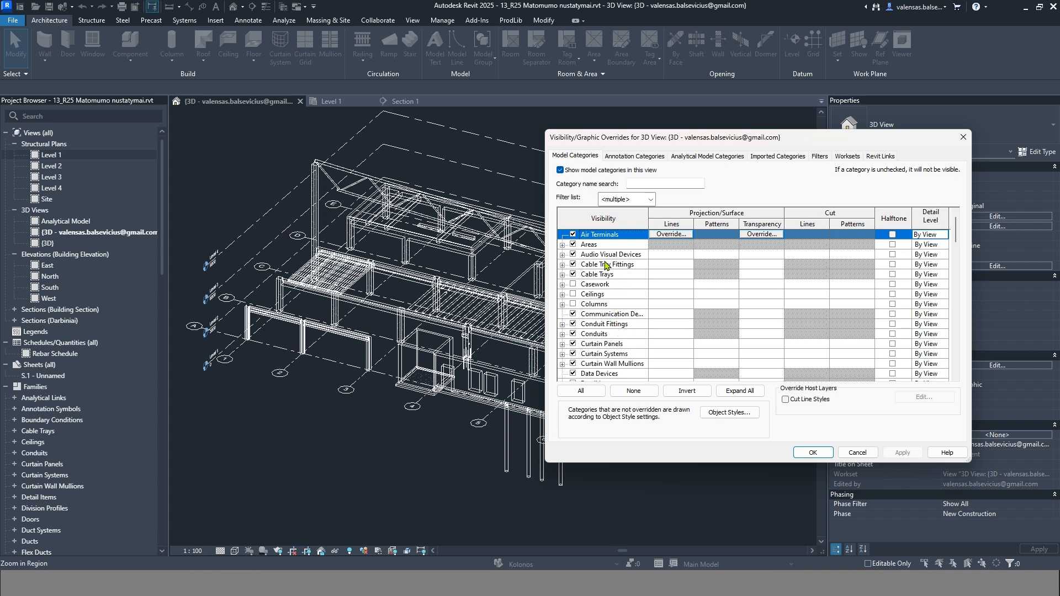
pyautogui.scroll(-4, 618, 309)
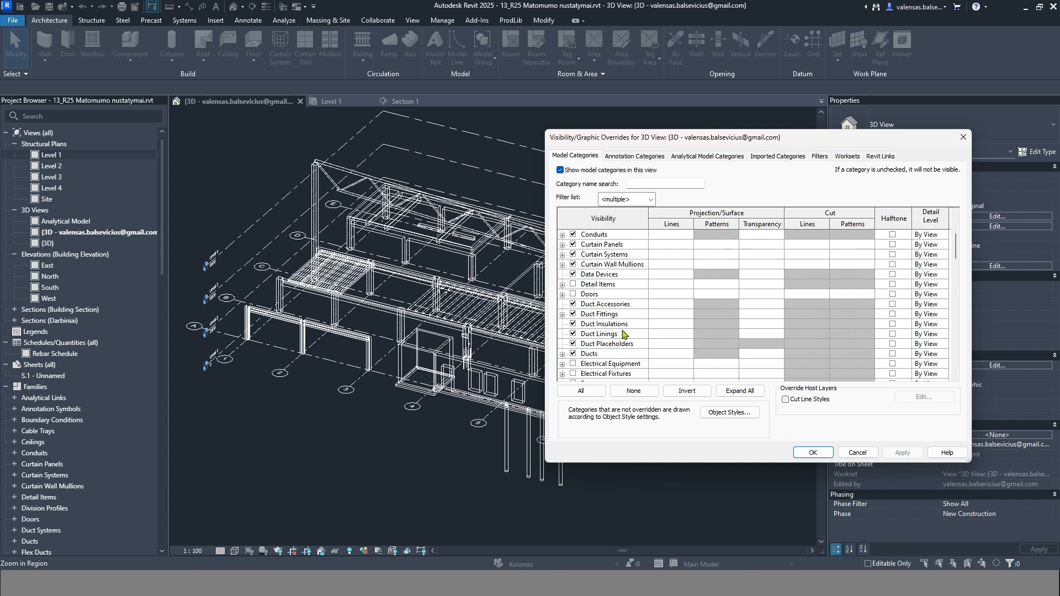
pyautogui.click(610, 315)
pyautogui.scroll(-2, 612, 321)
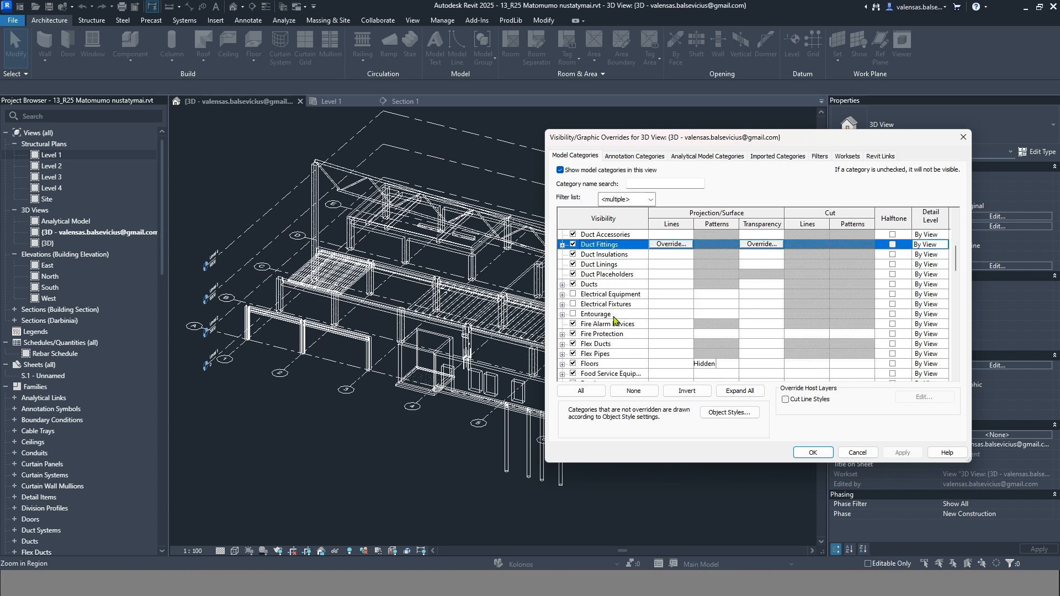
pyautogui.moveTo(545, 337); pyautogui.dragTo(286, 343)
pyautogui.moveTo(589, 148); pyautogui.dragTo(704, 138)
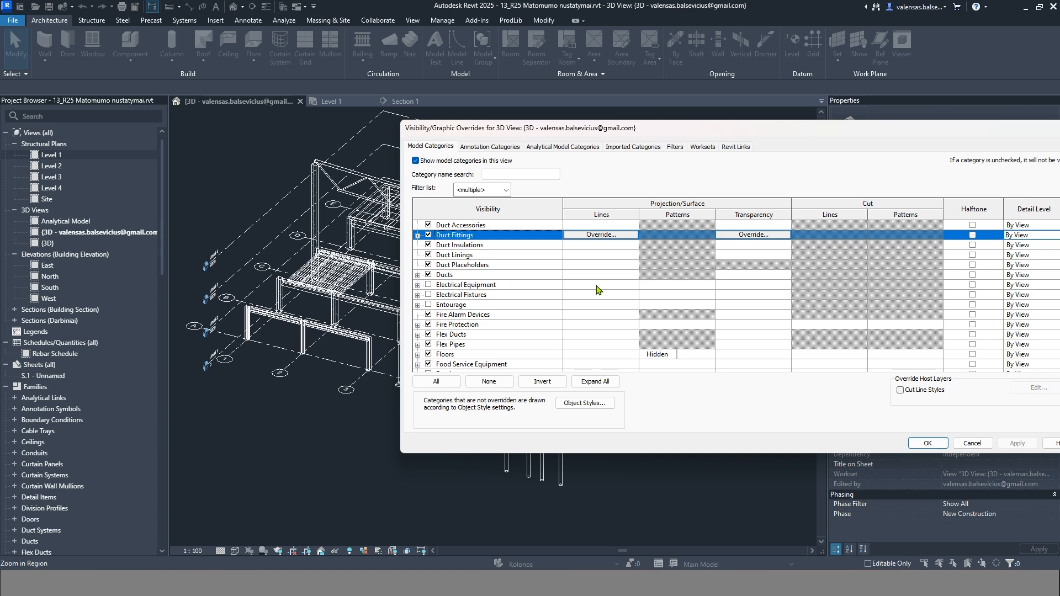
pyautogui.click(507, 326)
pyautogui.scroll(-3, 524, 319)
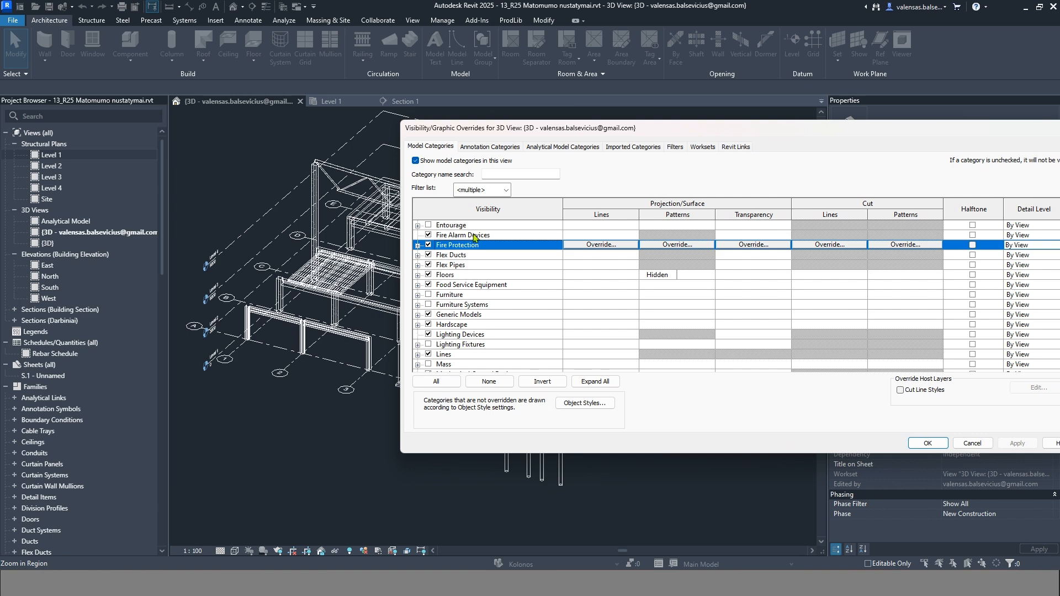
# - Turn off the visibility of the Structural Framing category and apply it to the 3D view
pyautogui.moveTo(546, 132); pyautogui.dragTo(649, 139)
pyautogui.scroll(-12, 651, 340)
pyautogui.click(583, 320)
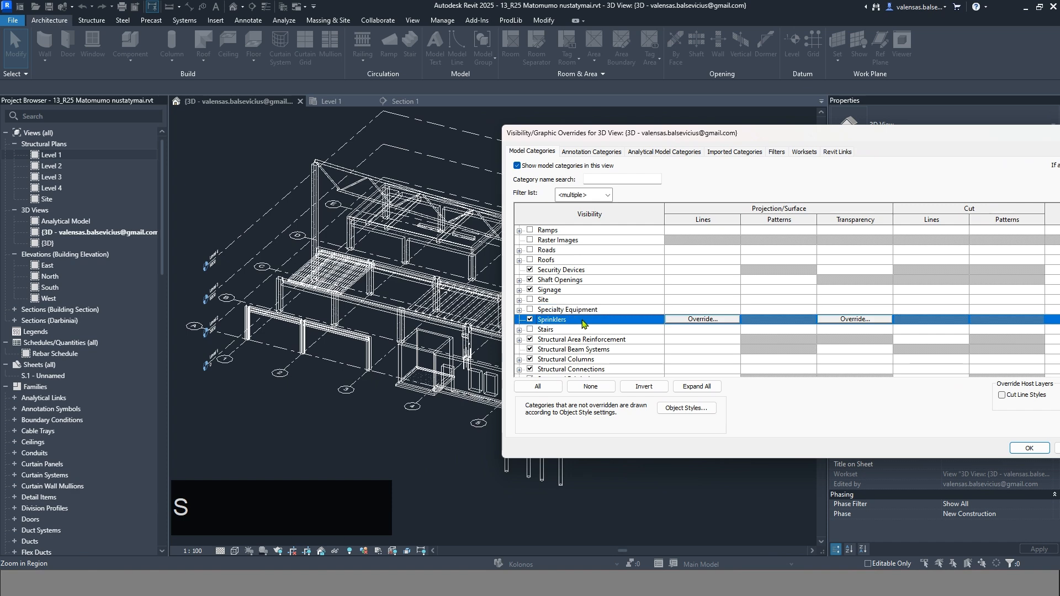
pyautogui.scroll(-4, 591, 323)
pyautogui.click(596, 281)
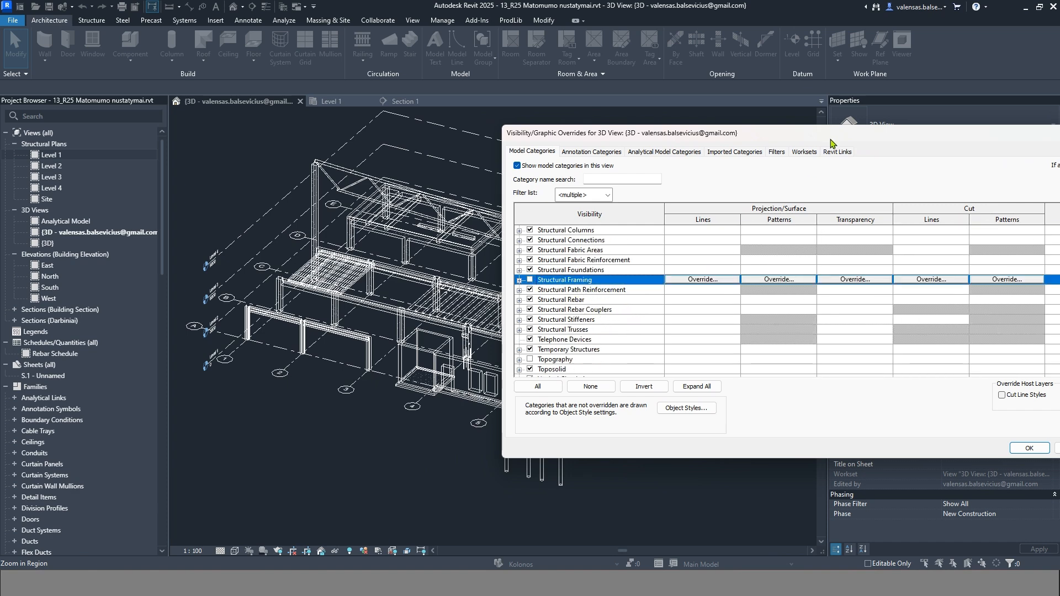
pyautogui.moveTo(831, 139); pyautogui.dragTo(789, 137)
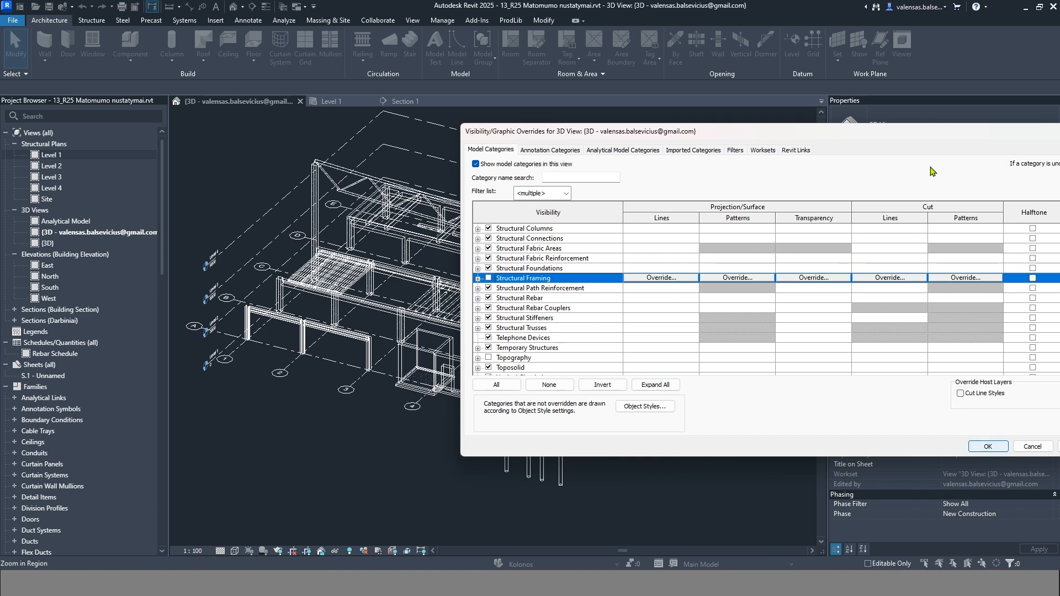
pyautogui.moveTo(930, 139); pyautogui.dragTo(853, 141)
pyautogui.click(1001, 447)
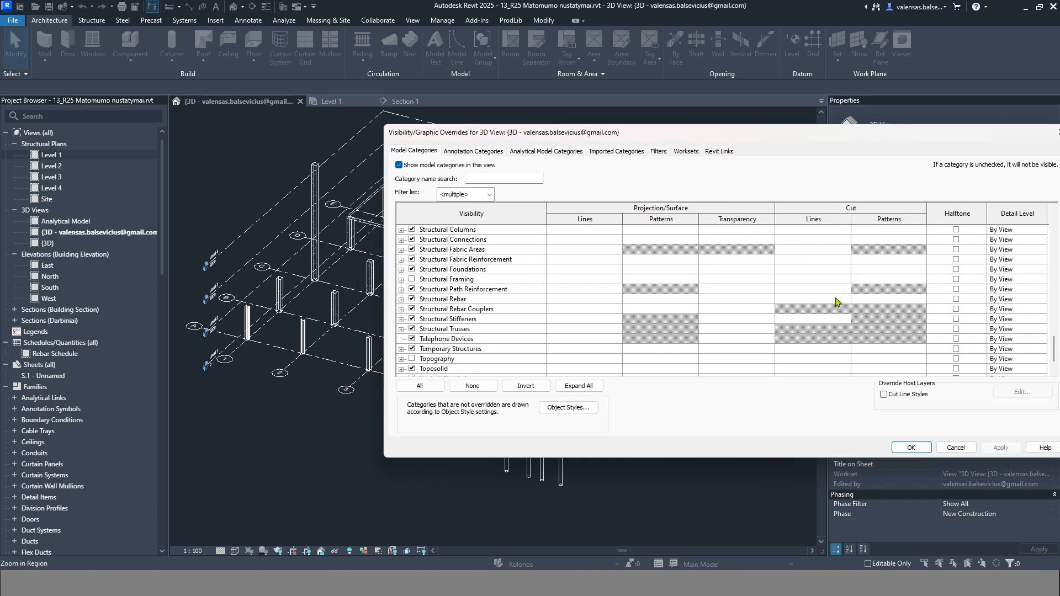
# - Turn Structural Framing back on and apply a halftone override to it
pyautogui.moveTo(712, 136)
pyautogui.mouseDown()
pyautogui.moveTo(788, 428)
pyautogui.moveTo(718, 135)
pyautogui.moveTo(704, 128)
pyautogui.mouseUp()
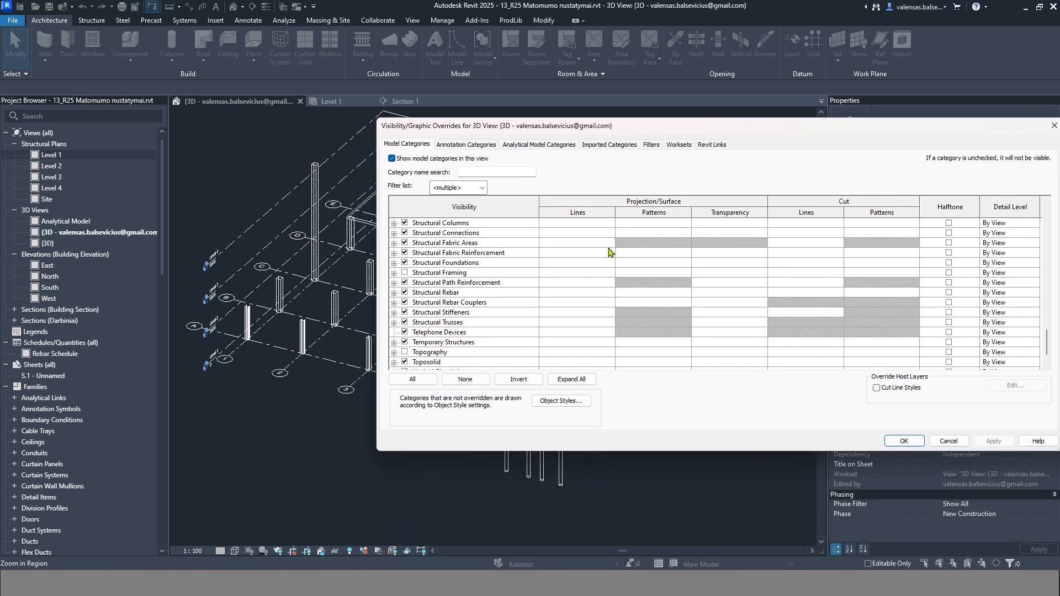
pyautogui.click(405, 272)
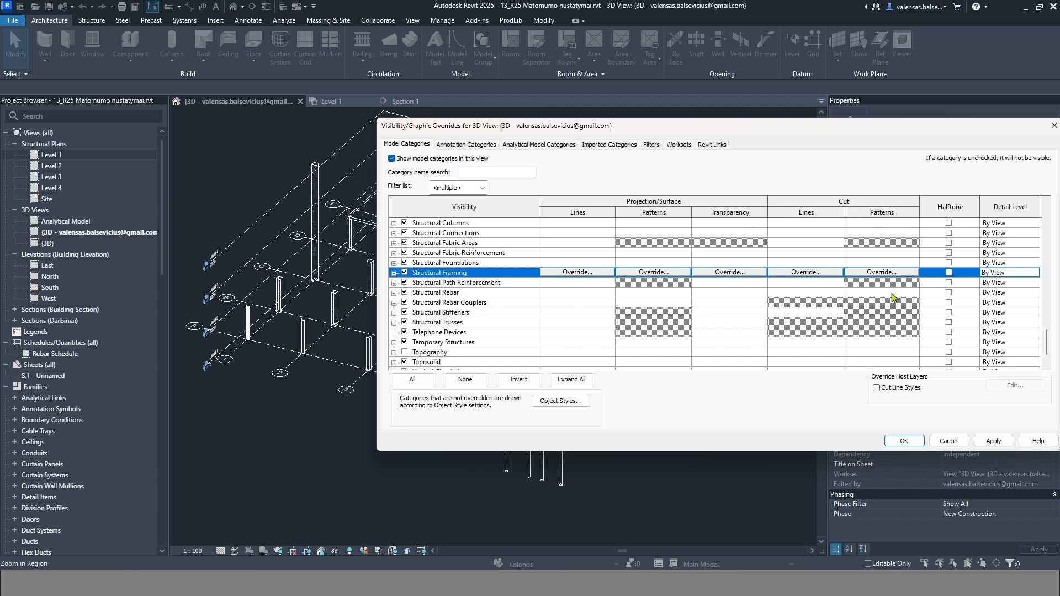
pyautogui.click(949, 272)
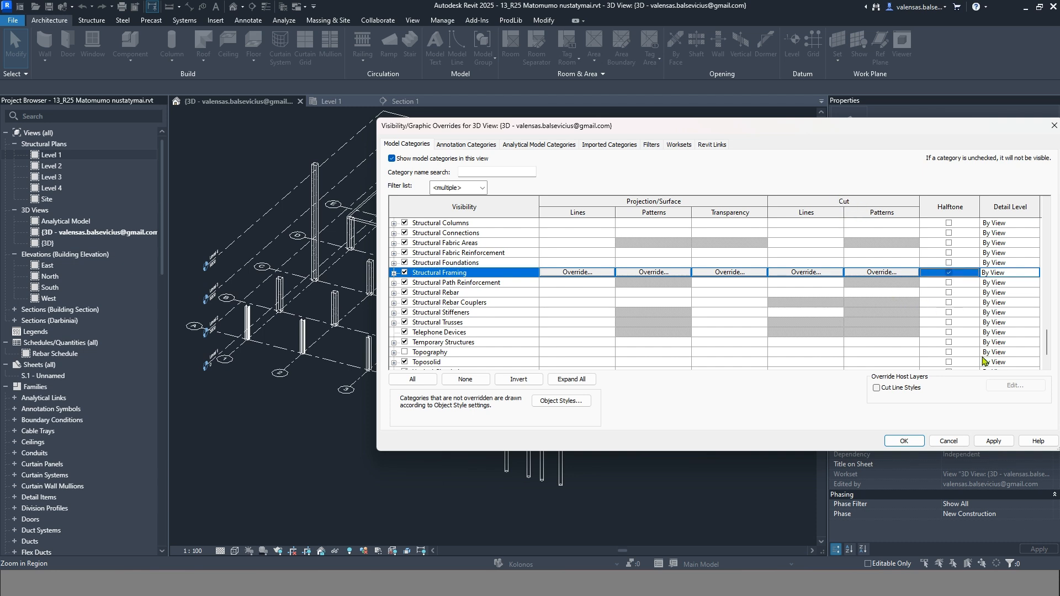
pyautogui.click(994, 441)
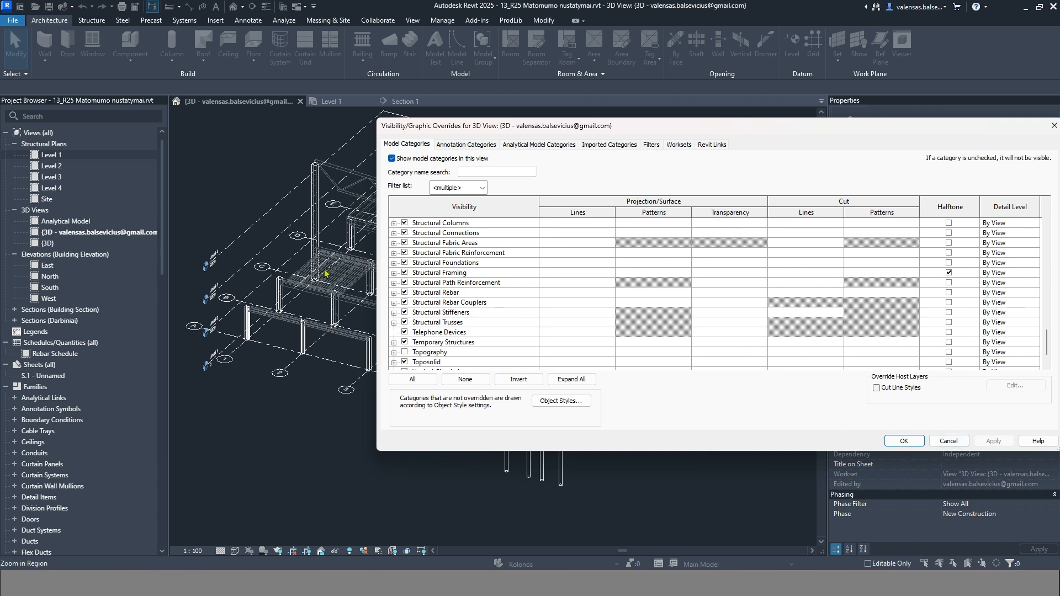
# - Clear the halftone override of Structural Framing and check its detail level choices, keeping By View
pyautogui.click(949, 273)
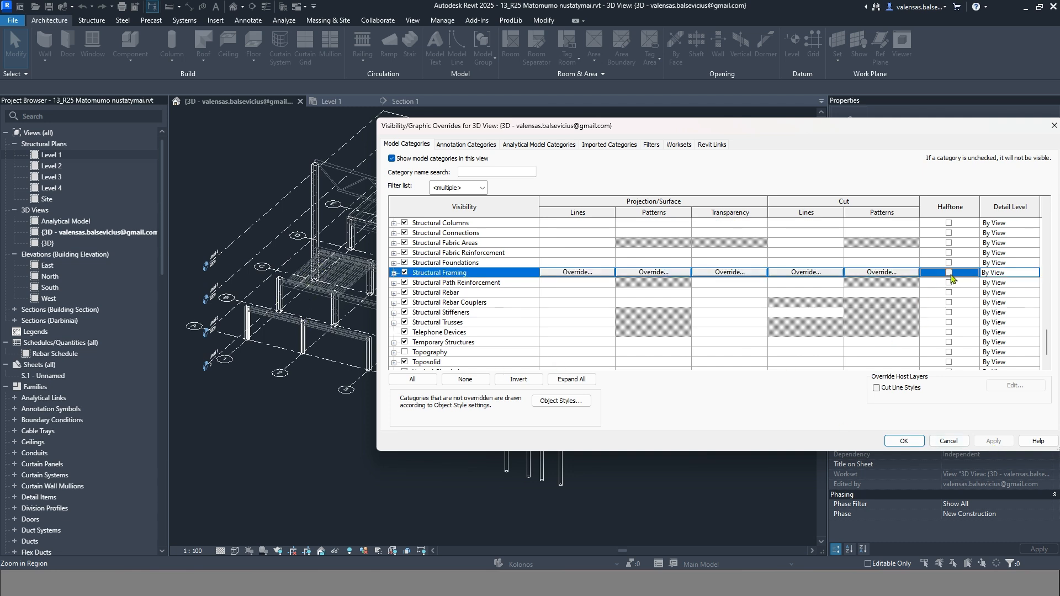
pyautogui.click(1014, 273)
pyautogui.click(1014, 274)
pyautogui.click(1011, 280)
# - Override the projection line color of Structural Framing with Cyan, without a pattern or weight override, and apply it
pyautogui.click(589, 274)
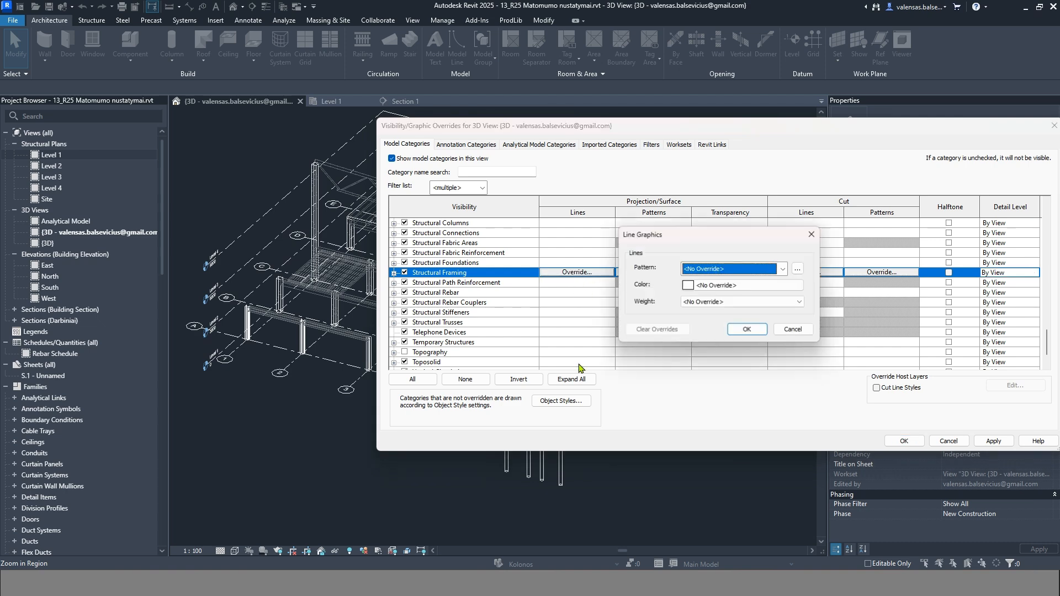
pyautogui.click(728, 287)
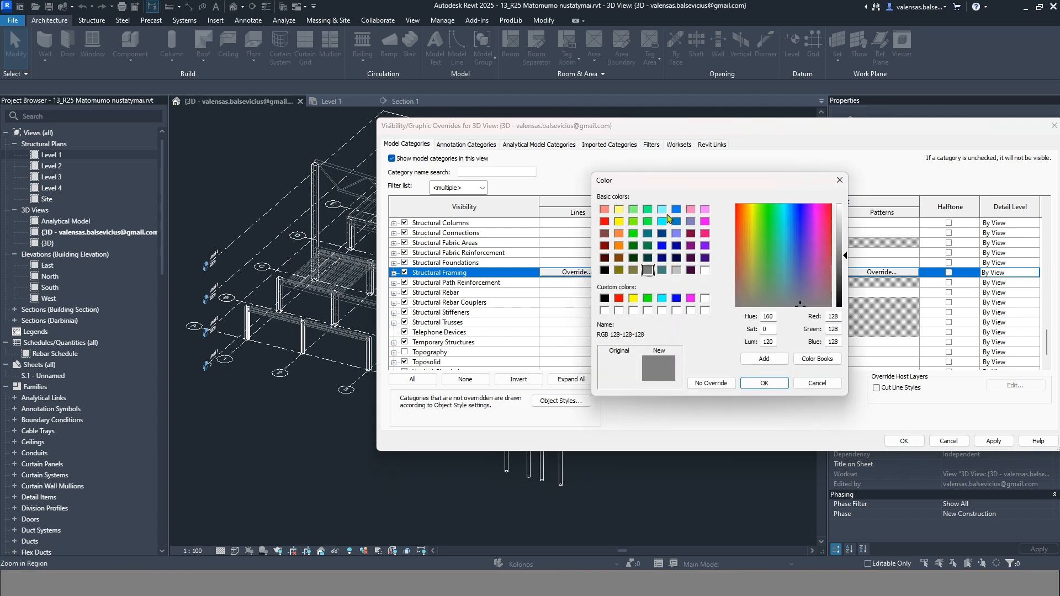
pyautogui.click(663, 220)
pyautogui.click(752, 381)
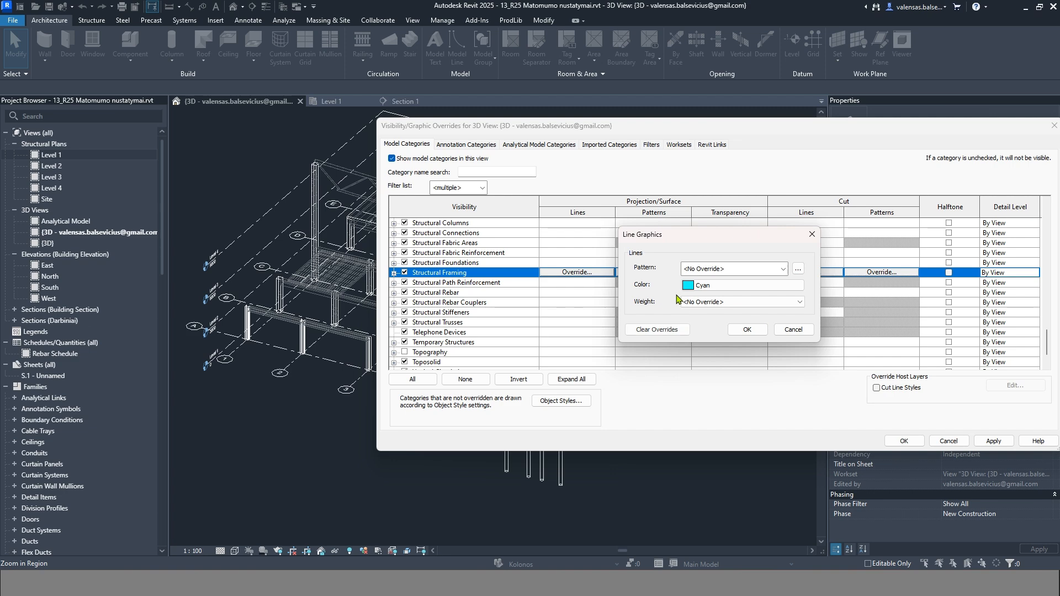
pyautogui.click(736, 275)
pyautogui.click(647, 303)
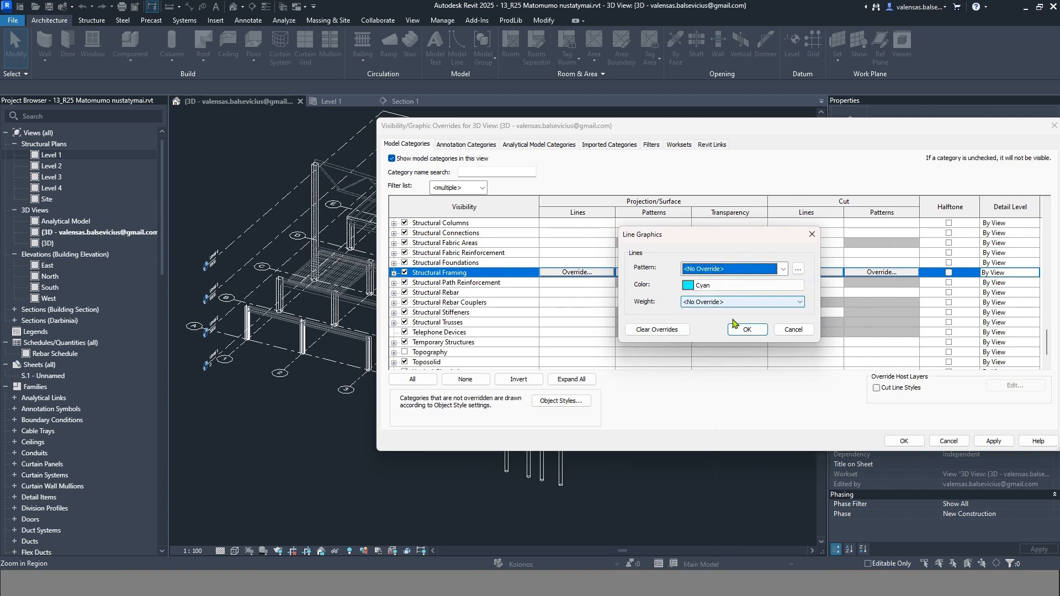
pyautogui.click(747, 329)
pyautogui.click(994, 440)
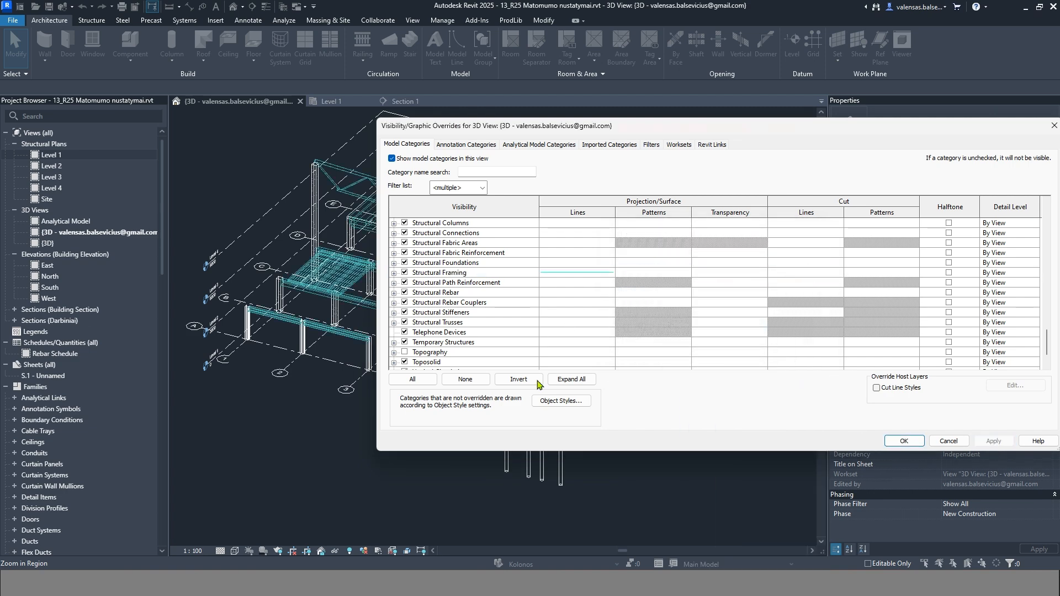
# - Give the Structural Framing surfaces a solid fill foreground pattern in yellow and apply it to the view
pyautogui.click(654, 276)
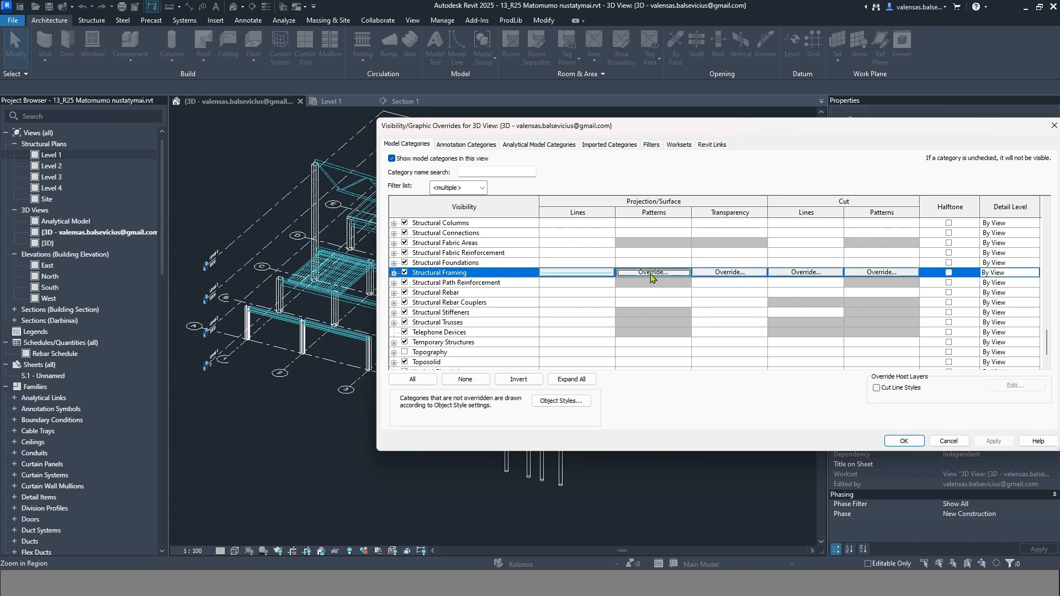
pyautogui.click(653, 273)
pyautogui.click(743, 255)
pyautogui.click(734, 279)
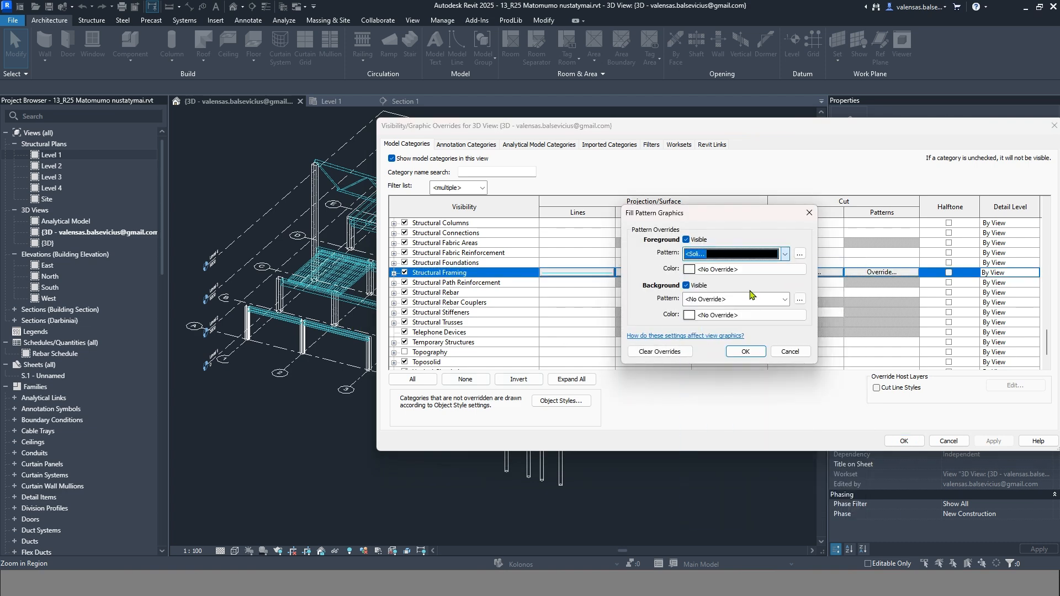
pyautogui.click(732, 271)
pyautogui.click(633, 298)
pyautogui.click(747, 385)
pyautogui.click(754, 355)
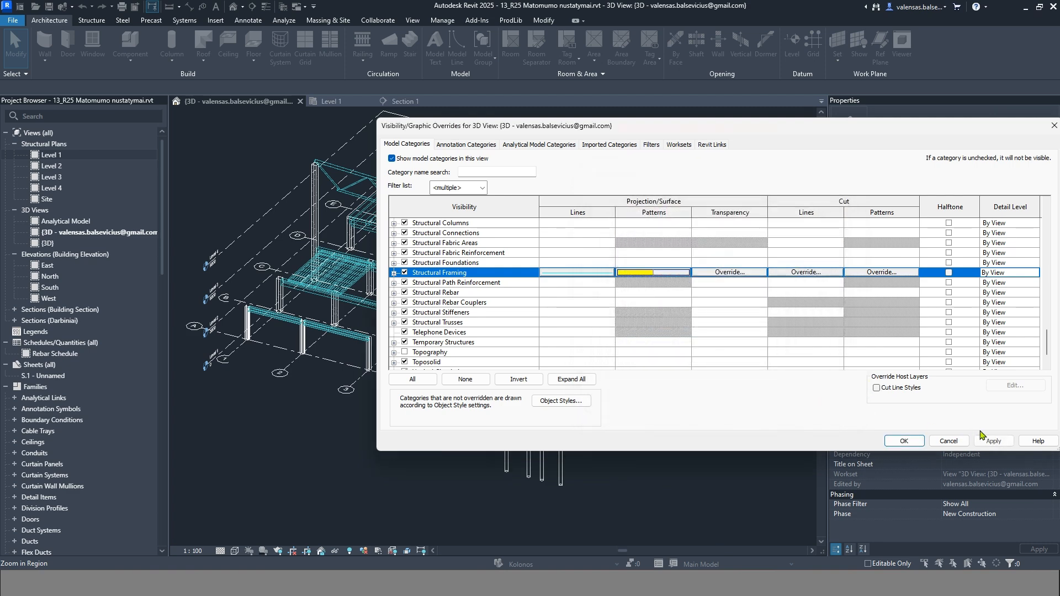
pyautogui.click(992, 440)
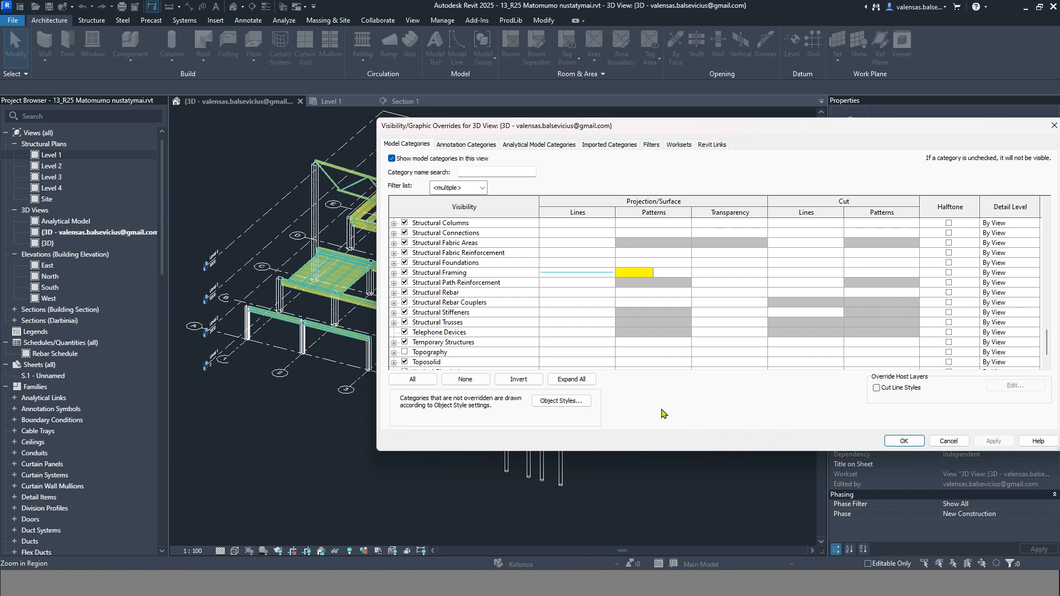
# - Set the surface transparency of Structural Framing to 40, apply it and close the overrides
pyautogui.click(704, 273)
pyautogui.click(706, 272)
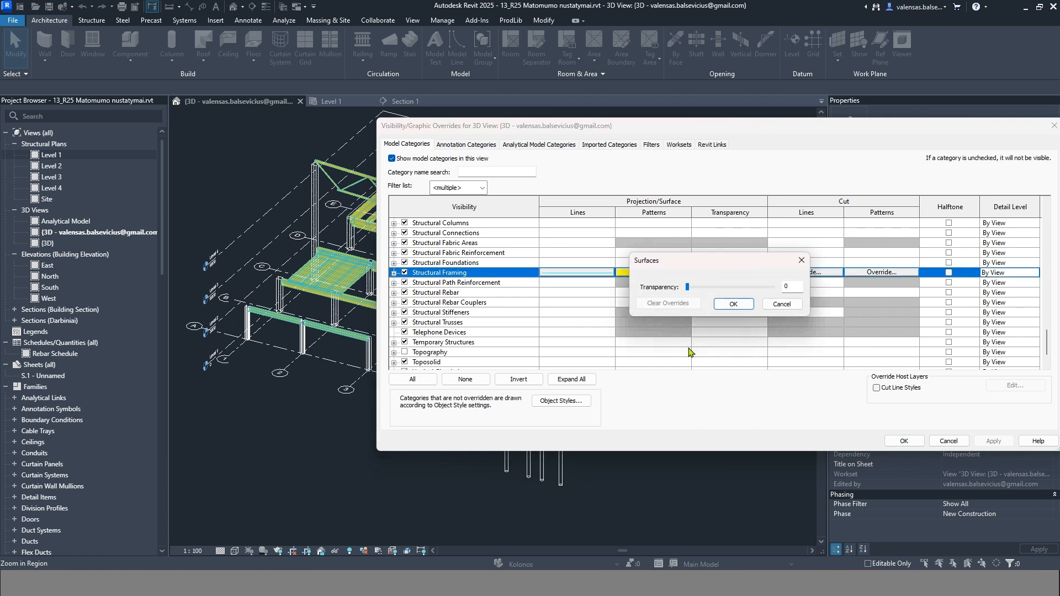
pyautogui.moveTo(688, 288); pyautogui.dragTo(721, 287)
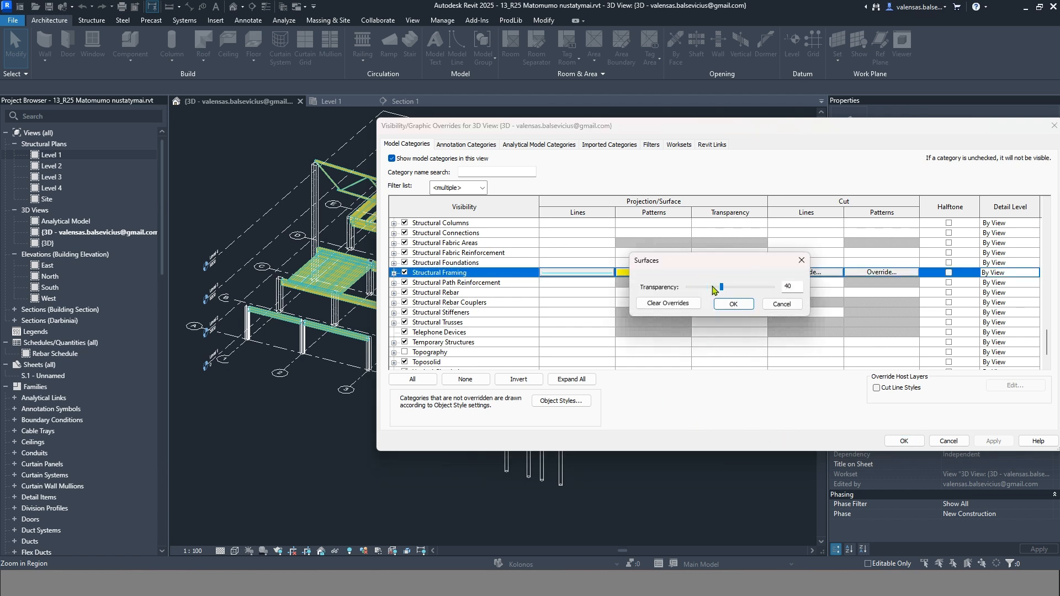
pyautogui.click(734, 304)
pyautogui.click(994, 440)
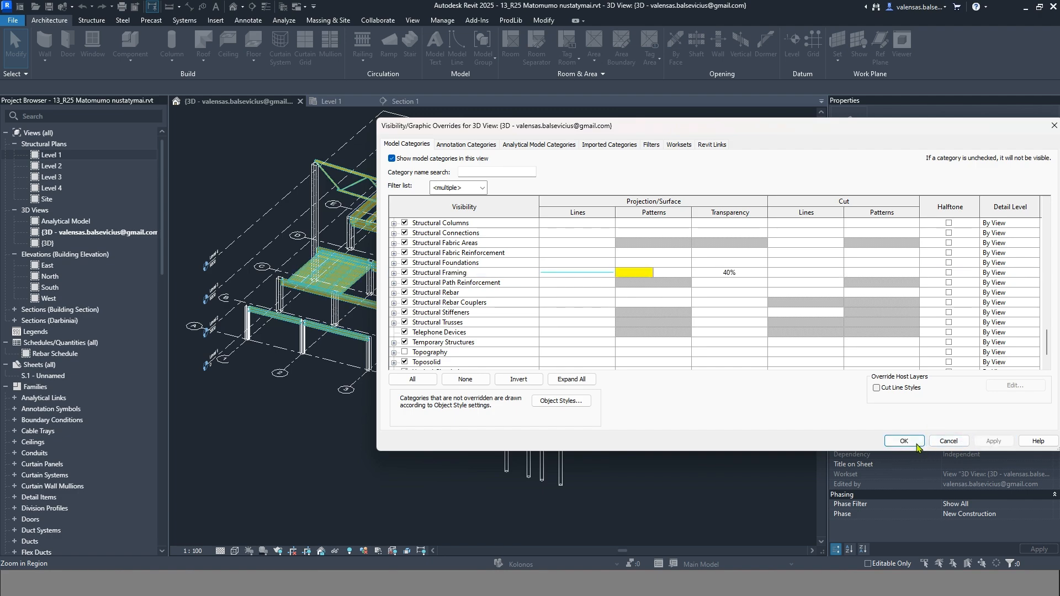
pyautogui.click(917, 444)
# - Examine the line color, fill and transparency of the beams and trusses across the 3D model
pyautogui.scroll(5, 586, 326)
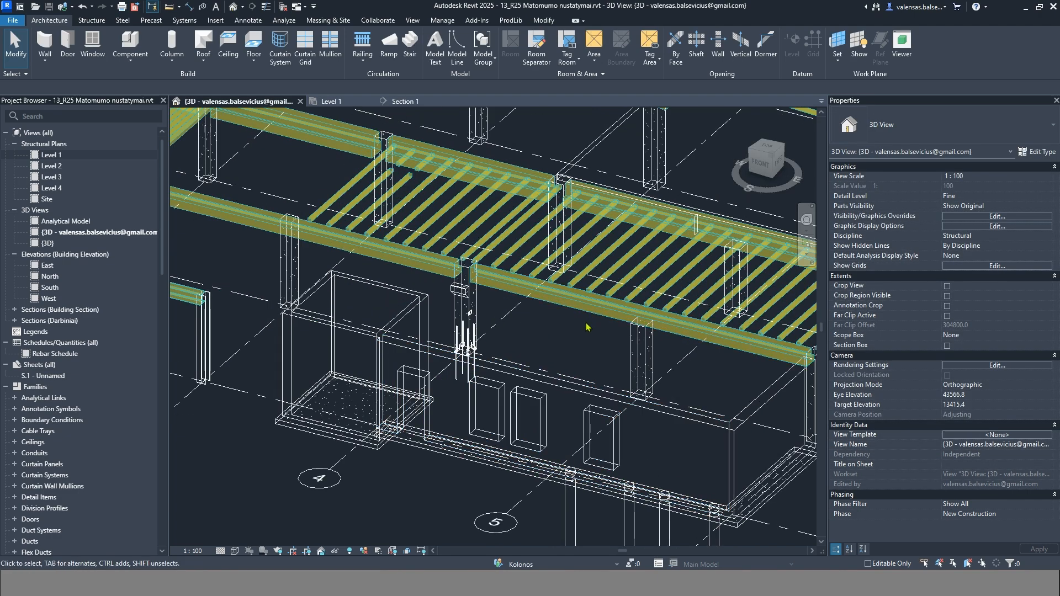
pyautogui.scroll(3, 462, 233)
pyautogui.scroll(-2, 657, 370)
pyautogui.scroll(-2, 471, 262)
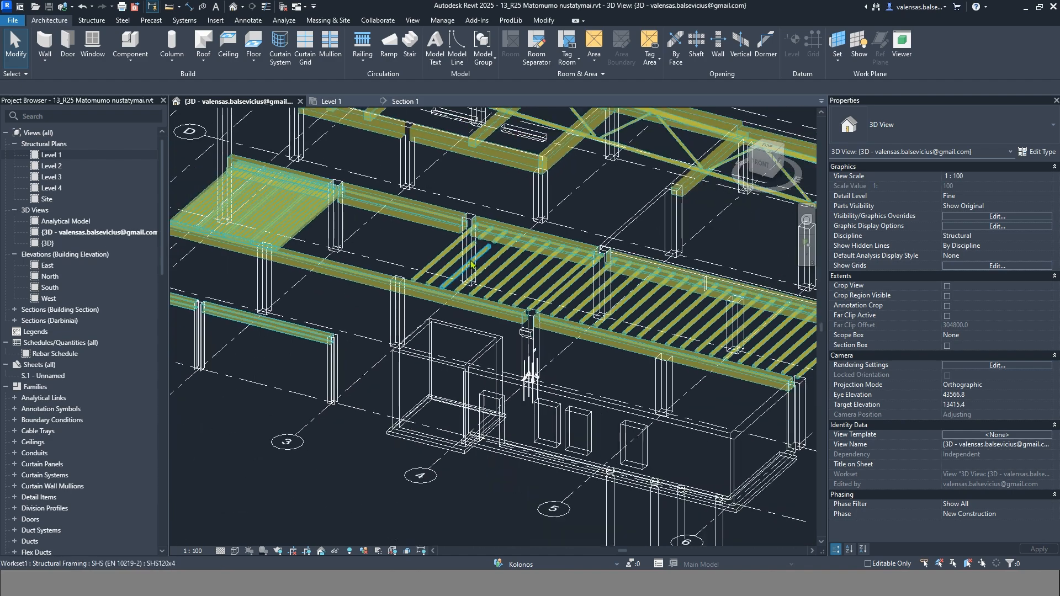
pyautogui.scroll(-2, 357, 283)
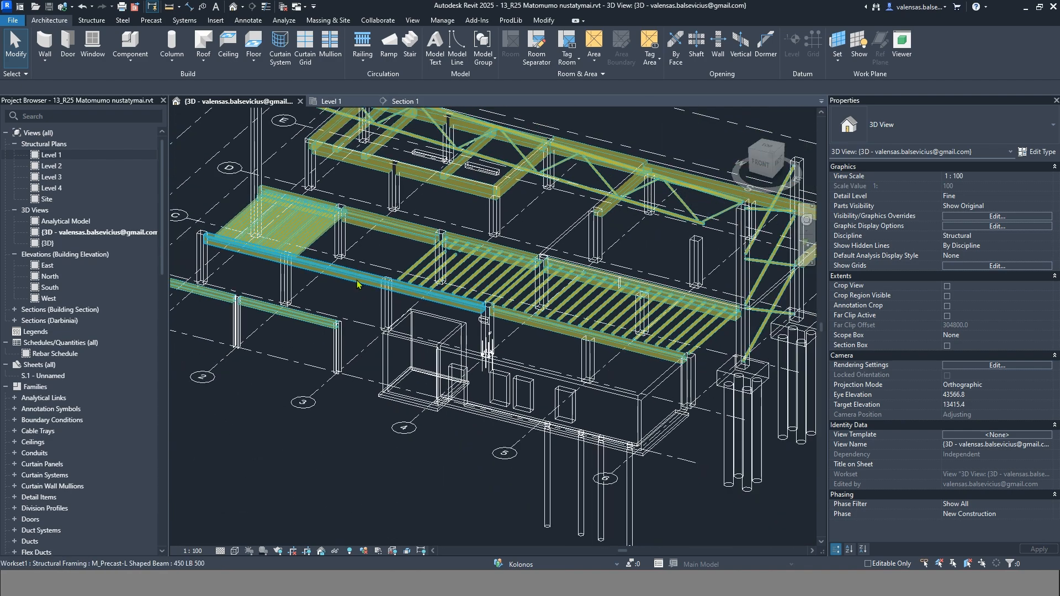
pyautogui.scroll(-2, 419, 287)
pyautogui.scroll(1, 471, 294)
pyautogui.scroll(-1, 470, 295)
pyautogui.keyDown('shift'); pyautogui.moveTo(468, 409); pyautogui.dragTo(466, 420, button='middle'); pyautogui.keyUp('shift')
pyautogui.scroll(2, 461, 440)
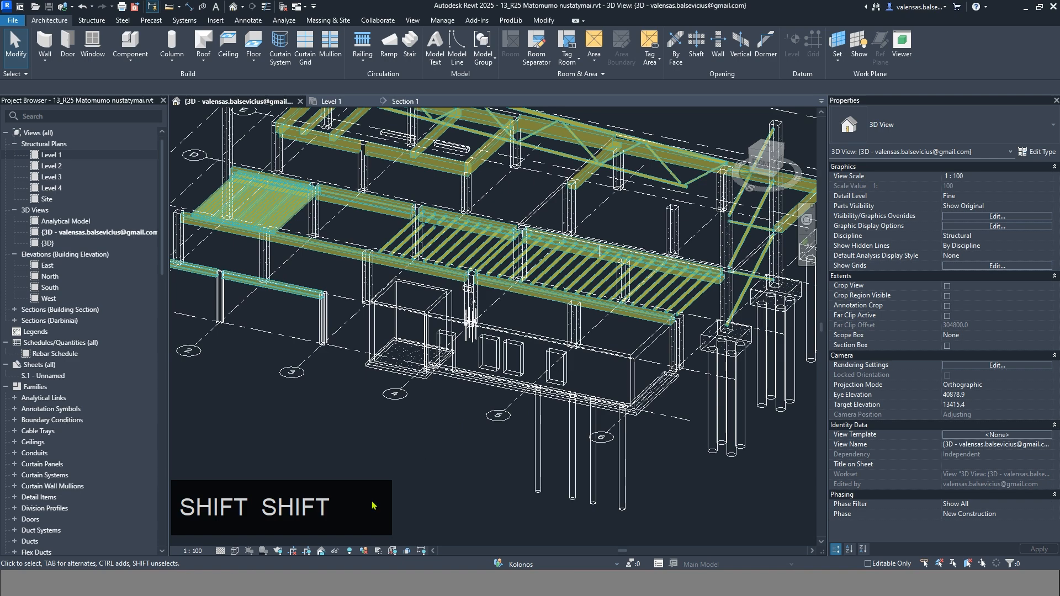
# - Change the 3D view's visual style to Shaded and inspect the framing and the walls below it
pyautogui.click(234, 551)
pyautogui.click(256, 505)
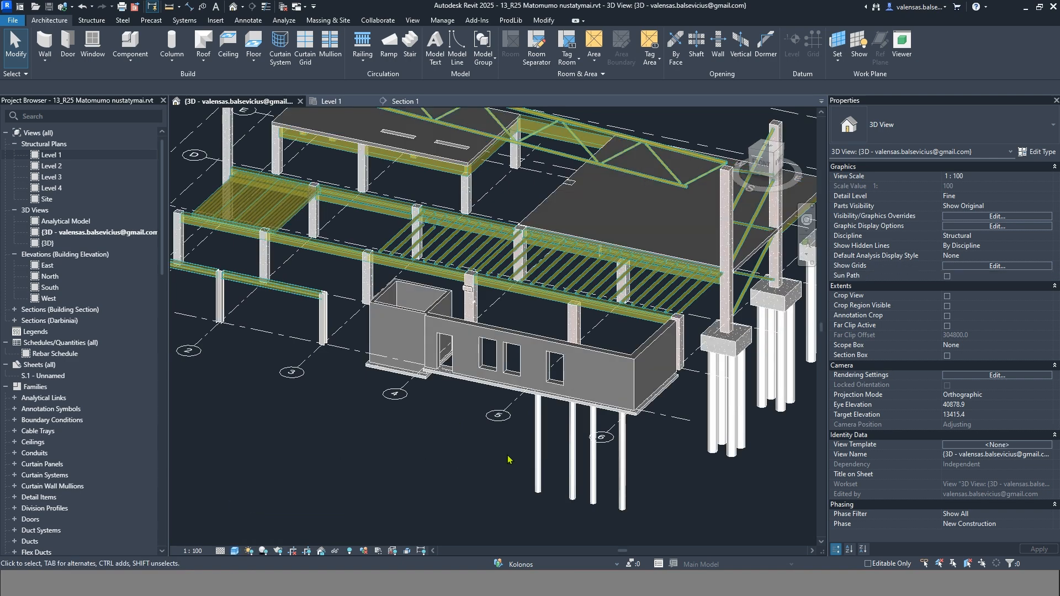
pyautogui.scroll(-2, 453, 436)
pyautogui.keyDown('shift'); pyautogui.moveTo(452, 436); pyautogui.dragTo(477, 440, button='middle'); pyautogui.keyUp('shift')
pyautogui.scroll(2, 477, 440)
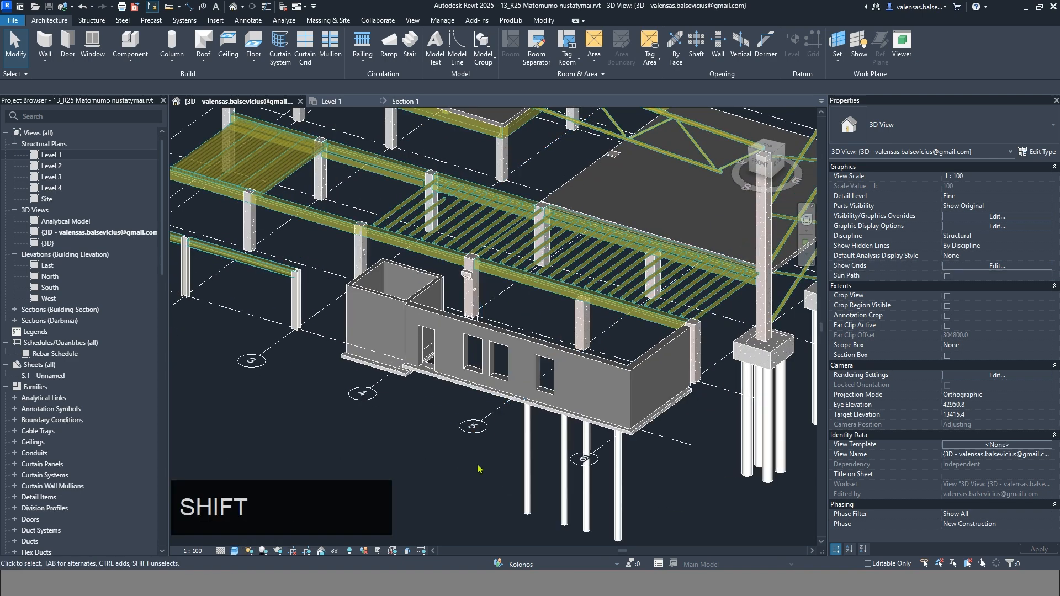
pyautogui.scroll(3, 489, 355)
pyautogui.scroll(-5, 489, 355)
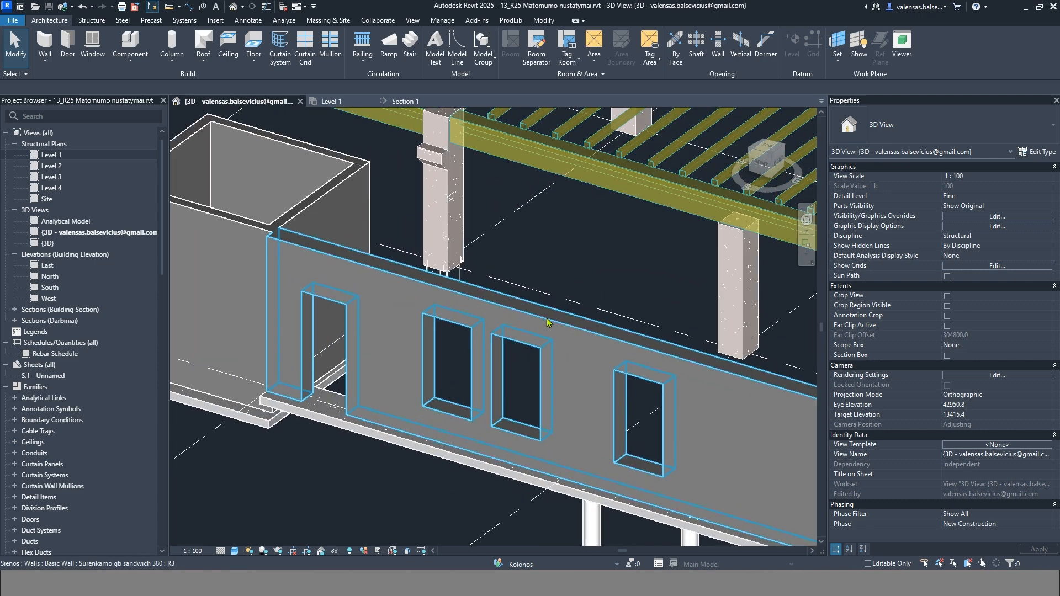
# - Set the surface transparency of the Walls category to 40 in the view's visibility/graphic overrides
pyautogui.hotkey('shift', 'v')
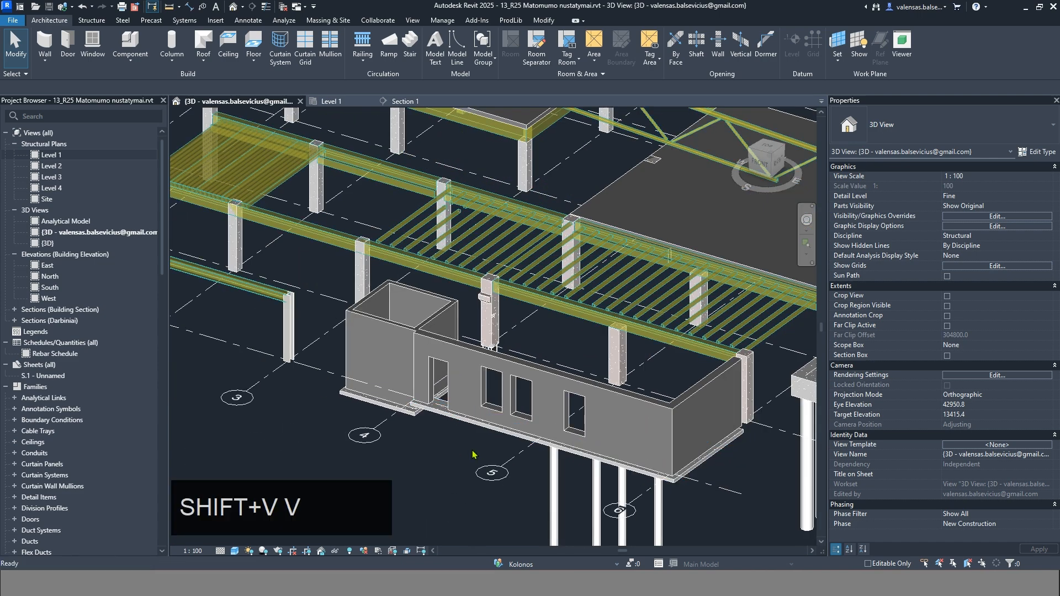
pyautogui.press('v')
pyautogui.scroll(-3, 517, 331)
pyautogui.press('w')
pyautogui.scroll(-1, 517, 330)
pyautogui.click(724, 343)
pyautogui.moveTo(696, 287); pyautogui.dragTo(714, 287)
pyautogui.click(725, 304)
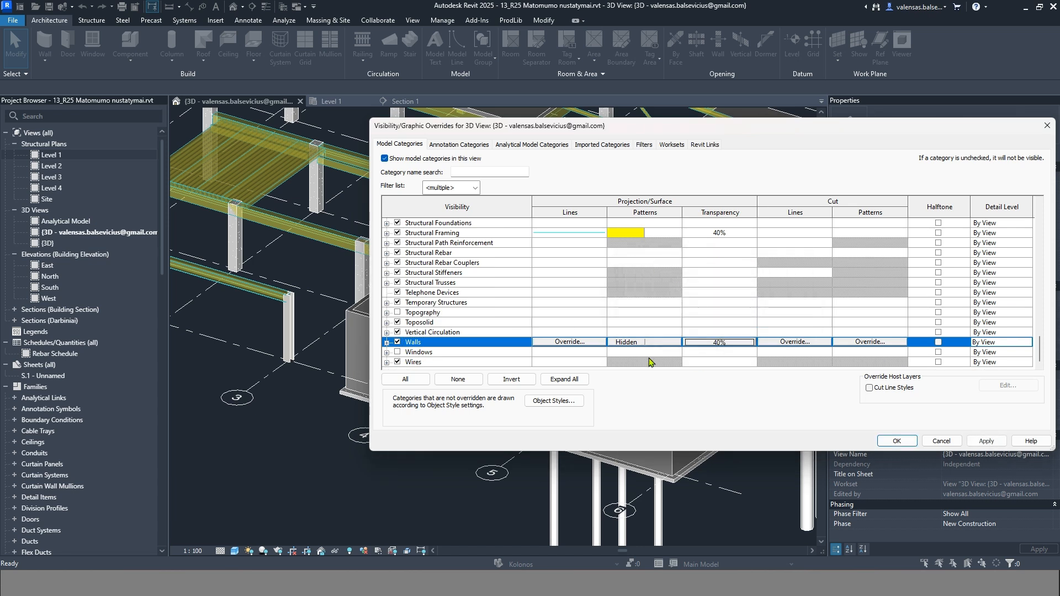
# - Make both Walls surface patterns visible, give the foreground a dark green solid fill, apply it and close the overrides
pyautogui.click(630, 342)
pyautogui.click(679, 285)
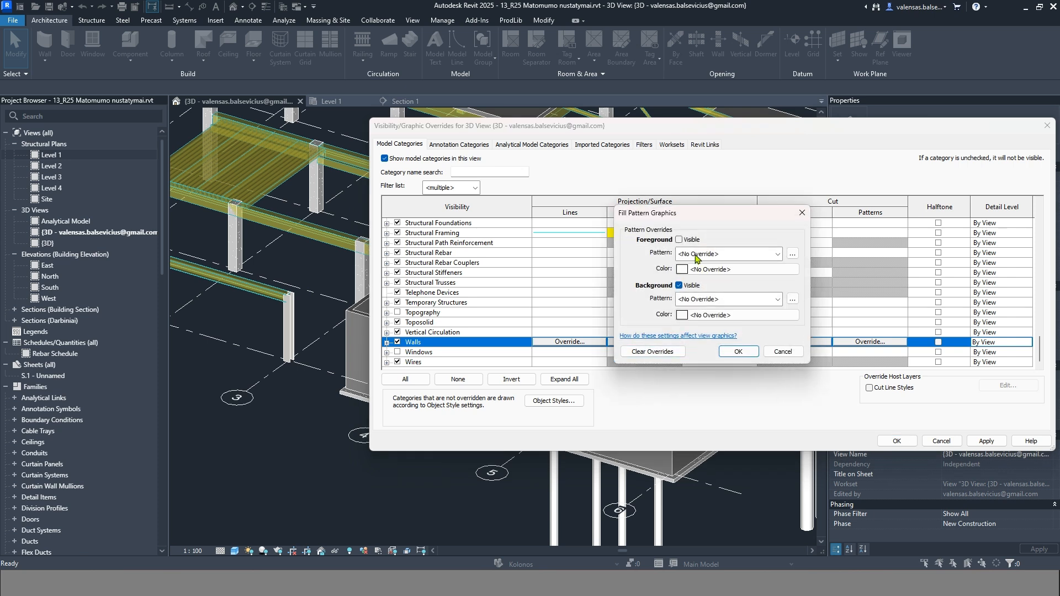
pyautogui.click(679, 239)
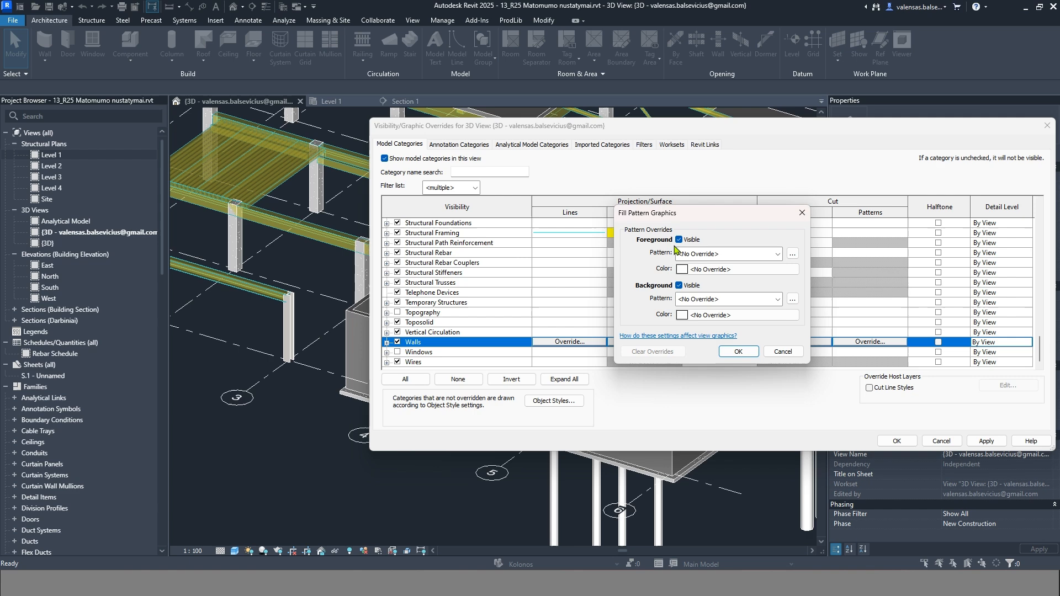
pyautogui.click(738, 256)
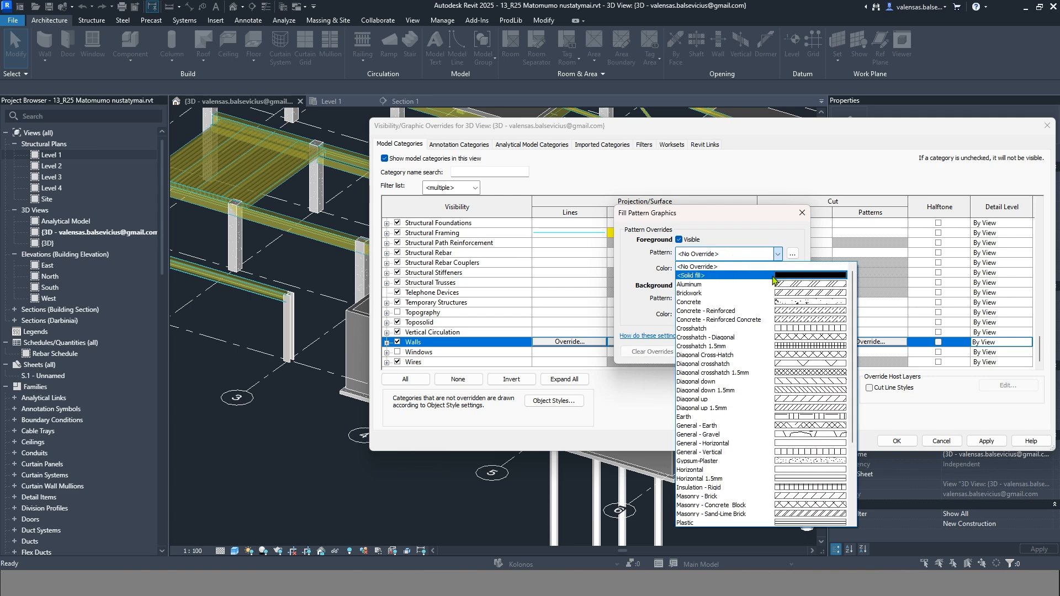
pyautogui.click(696, 271)
pyautogui.click(738, 269)
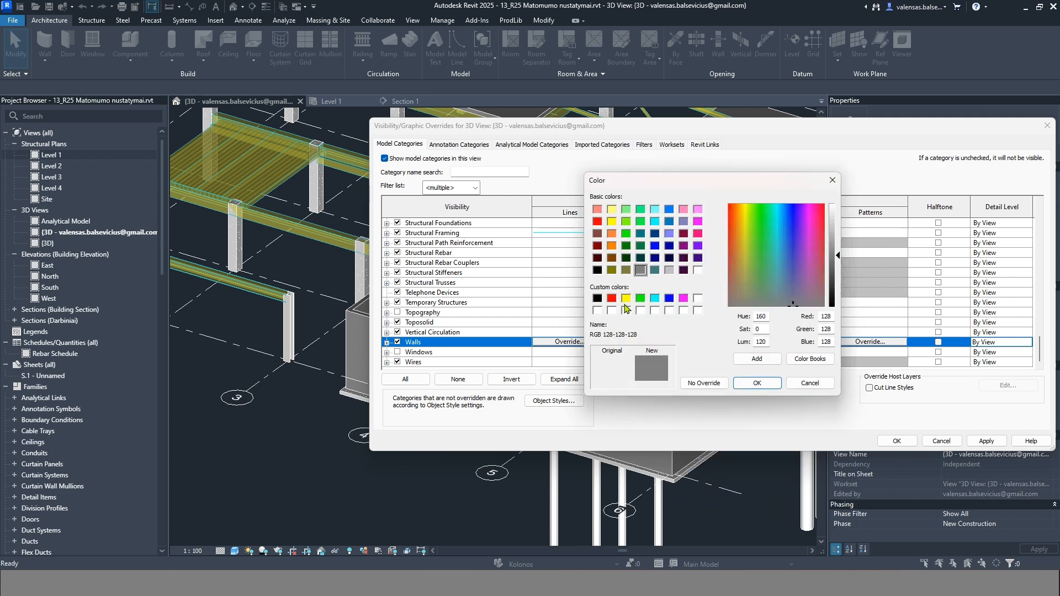
pyautogui.click(641, 246)
pyautogui.click(757, 382)
pyautogui.click(741, 353)
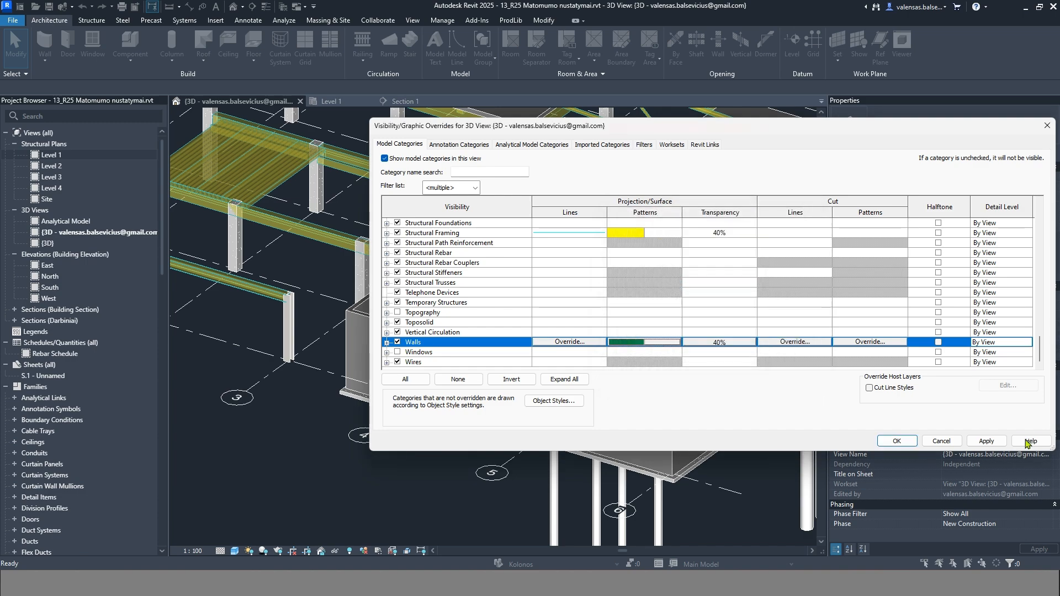
pyautogui.click(987, 441)
pyautogui.click(897, 441)
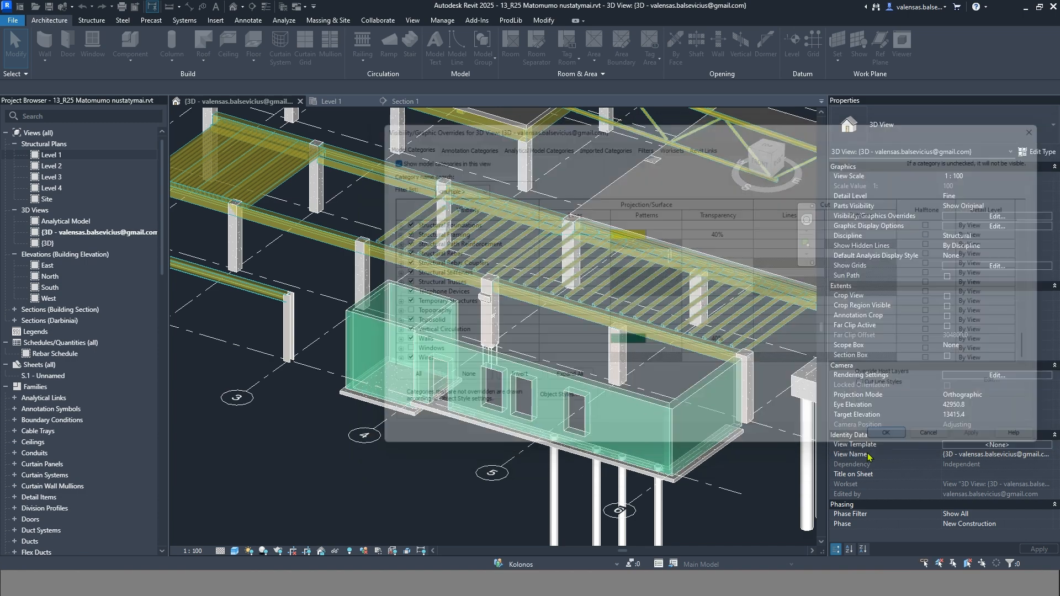
# - Examine the fill color and transparency of the walls, up close and across the whole 3D model
pyautogui.scroll(4, 471, 307)
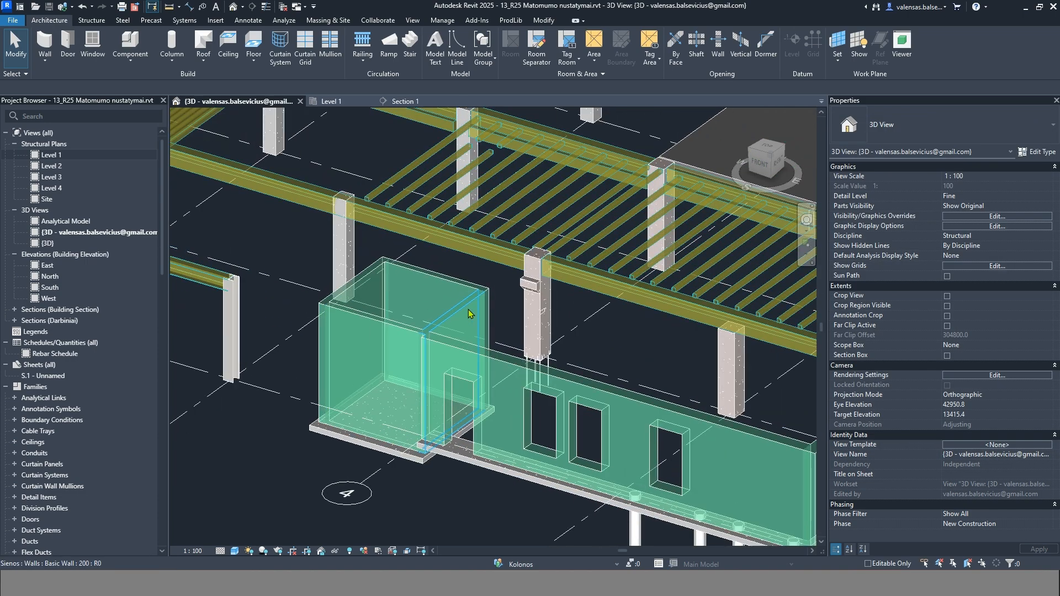
pyautogui.click(471, 307)
pyautogui.keyDown('shift'); pyautogui.moveTo(471, 307); pyautogui.dragTo(519, 317, button='middle'); pyautogui.keyUp('shift')
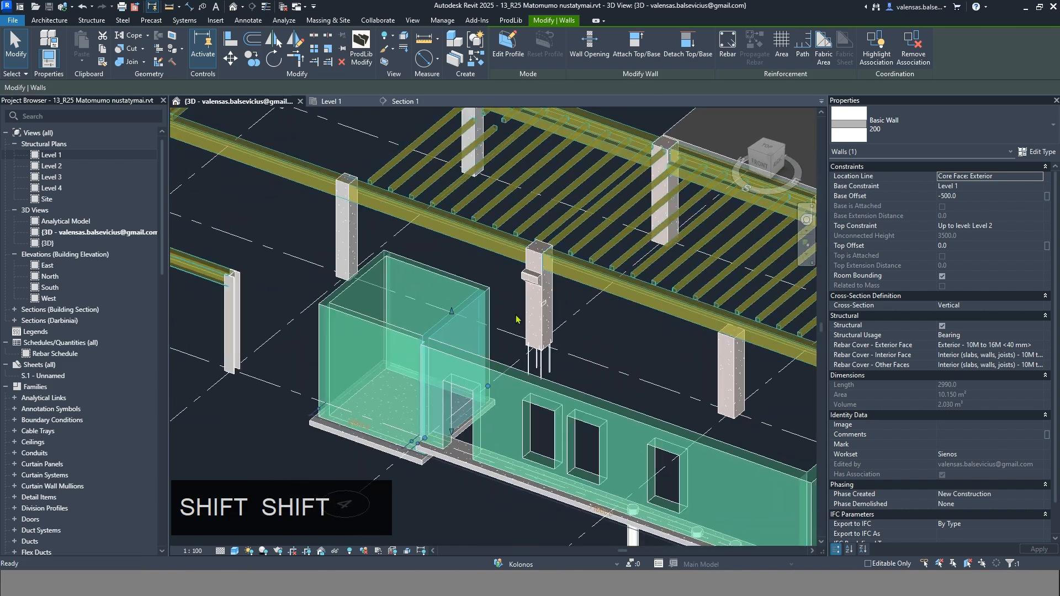
pyautogui.click(487, 284)
pyautogui.scroll(-3, 395, 350)
pyautogui.scroll(-6, 430, 371)
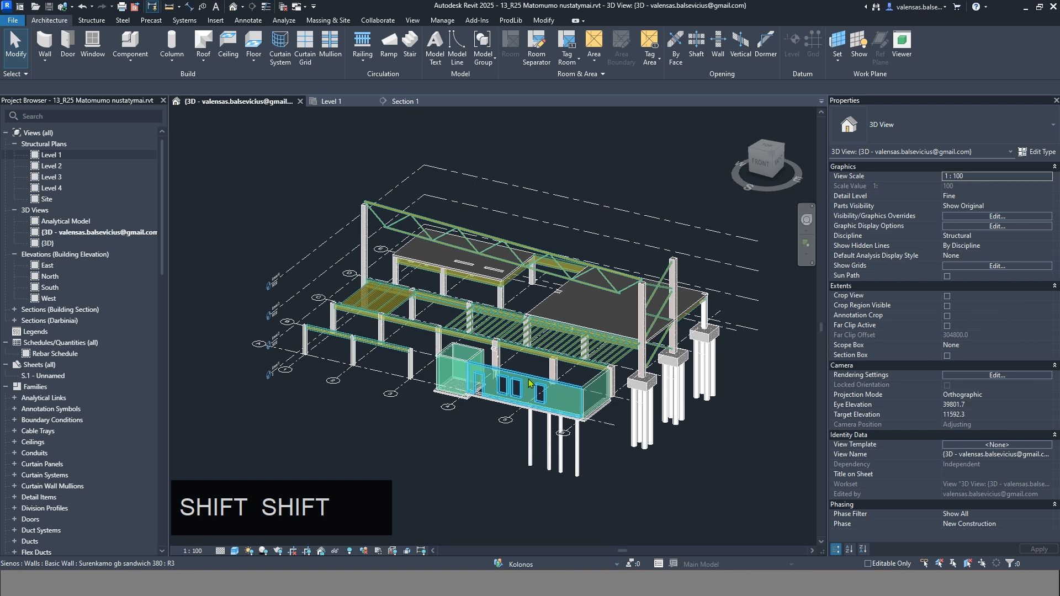
pyautogui.keyDown('shift'); pyautogui.moveTo(593, 394); pyautogui.dragTo(516, 468, button='middle'); pyautogui.keyUp('shift')
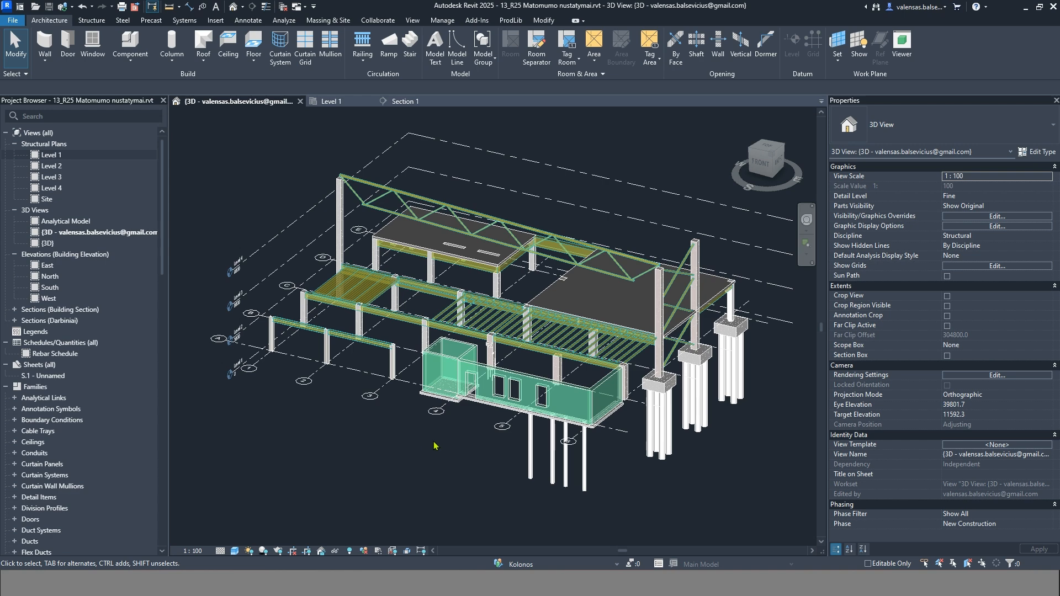
# - Review the annotation categories in the 3D view's visibility/graphic overrides
pyautogui.hotkey('shift', 'v')
pyautogui.press('v')
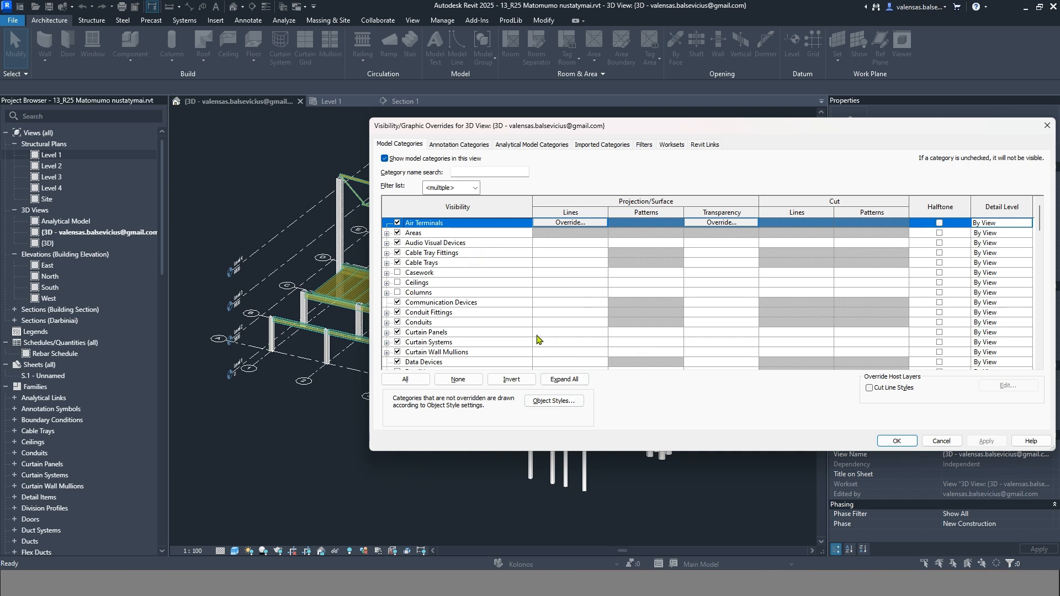
pyautogui.click(405, 145)
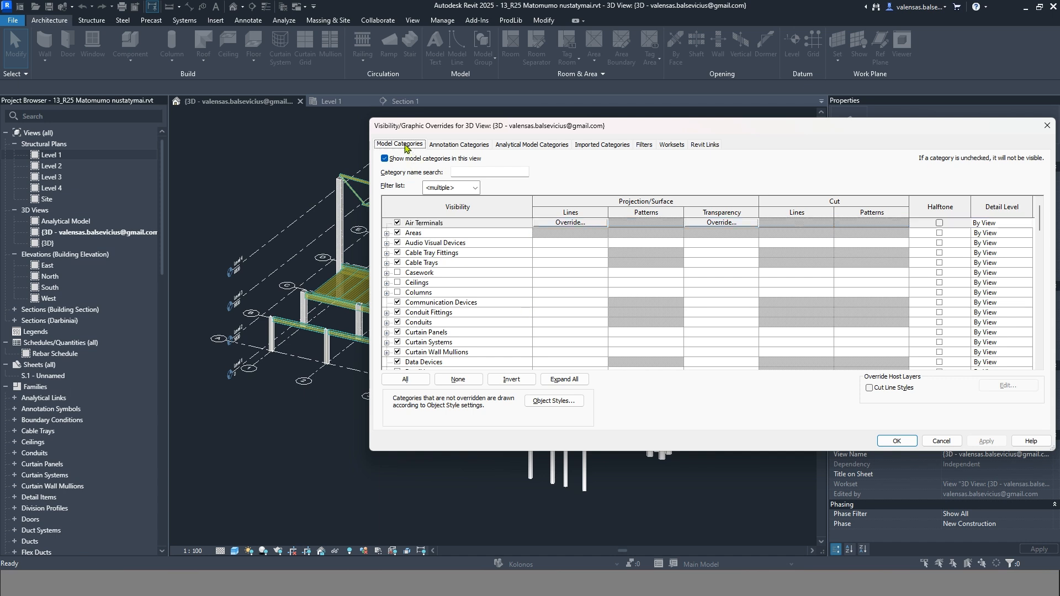
pyautogui.click(447, 145)
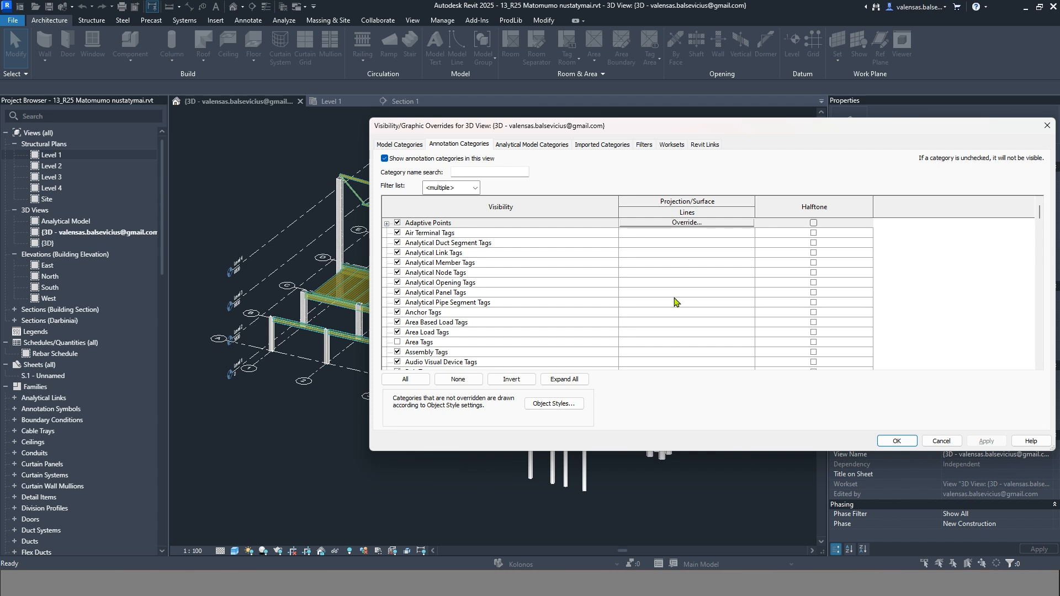
pyautogui.scroll(-5, 409, 265)
pyautogui.click(401, 255)
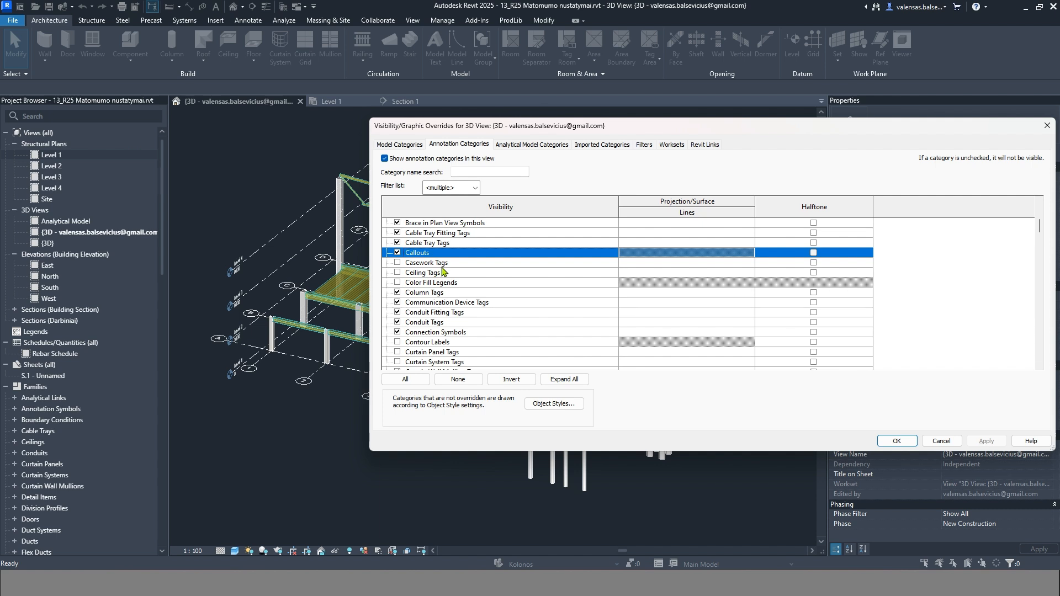
pyautogui.scroll(-5, 627, 277)
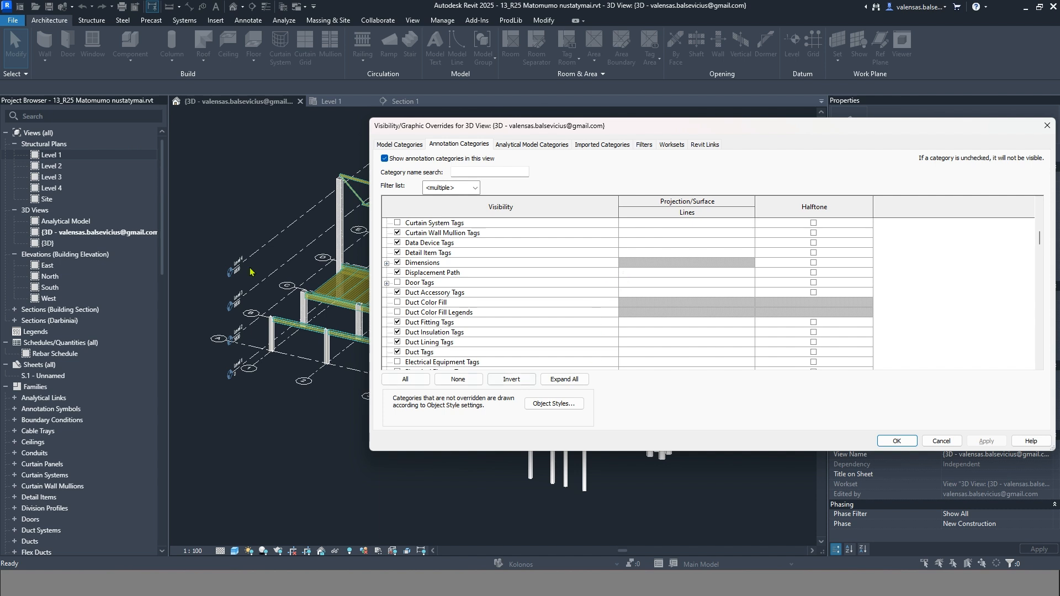
# - Hide the Grids annotation category and apply it to the view, and turn the category back on and apply again
pyautogui.click(496, 315)
pyautogui.press('g')
pyautogui.scroll(-2, 500, 331)
pyautogui.click(397, 302)
pyautogui.click(976, 443)
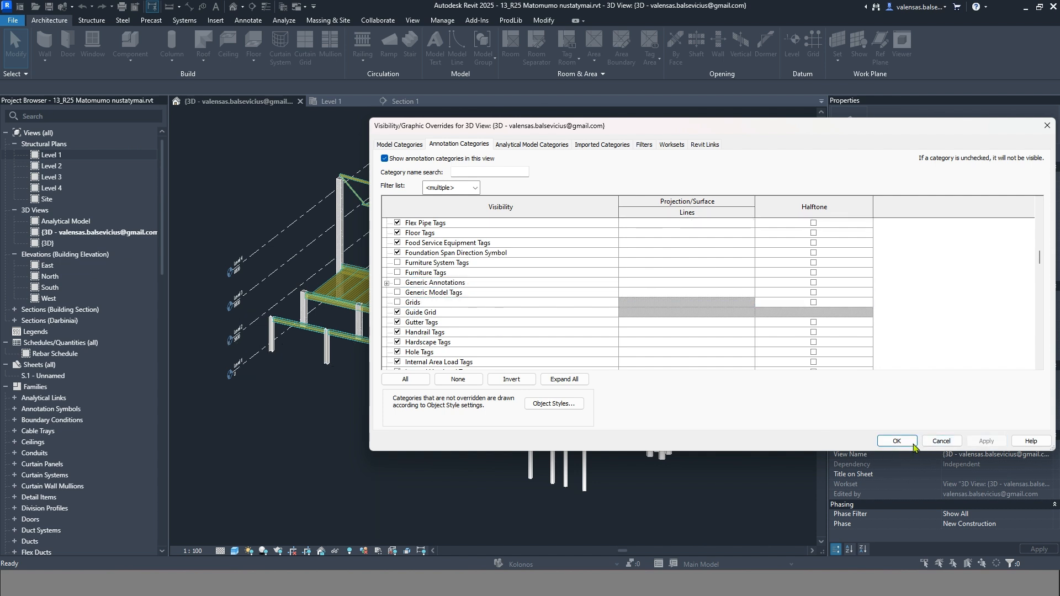
pyautogui.click(397, 302)
pyautogui.click(987, 440)
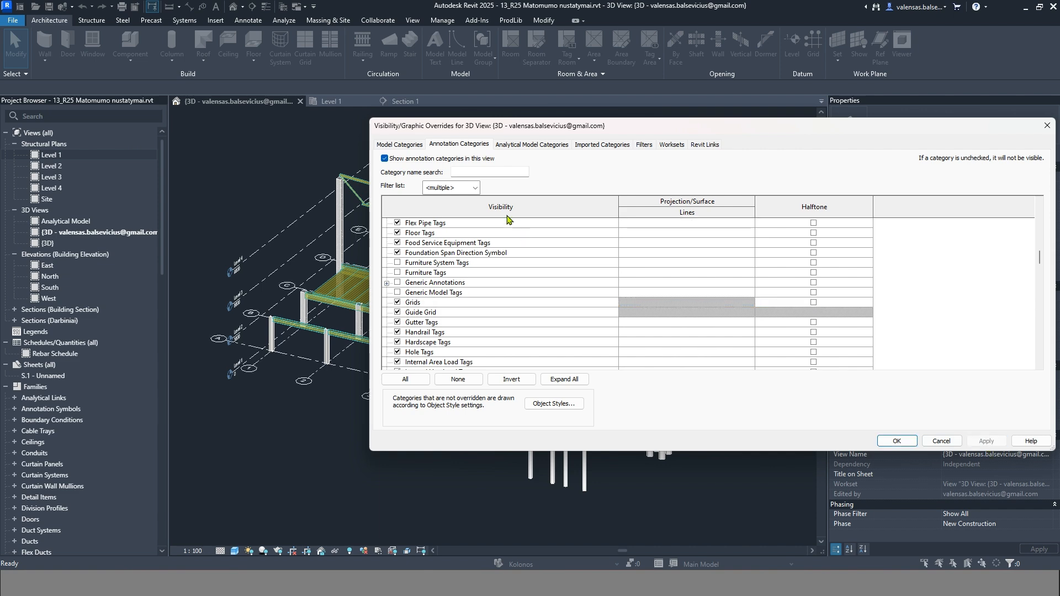
# - Show the analytical model categories in the view and check the model, and switch them off again and apply
pyautogui.click(530, 145)
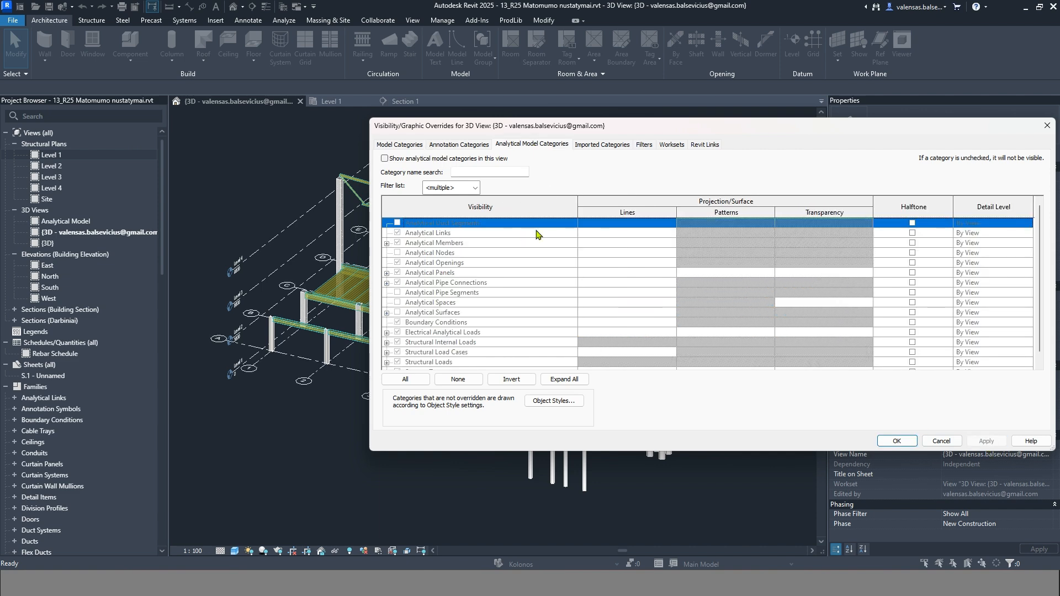
pyautogui.click(384, 158)
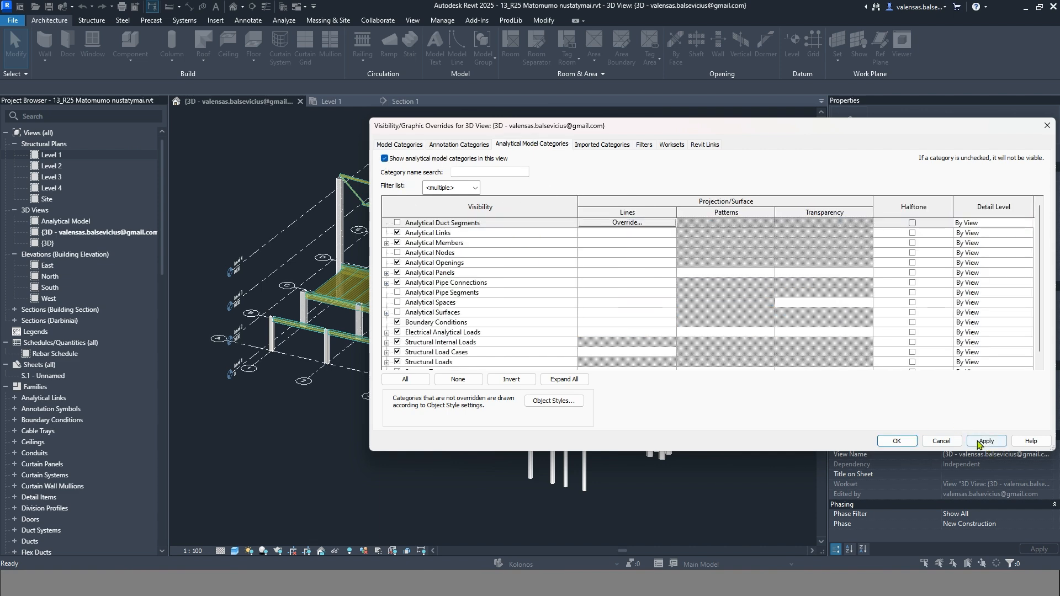
pyautogui.click(986, 440)
pyautogui.moveTo(592, 130); pyautogui.dragTo(734, 135)
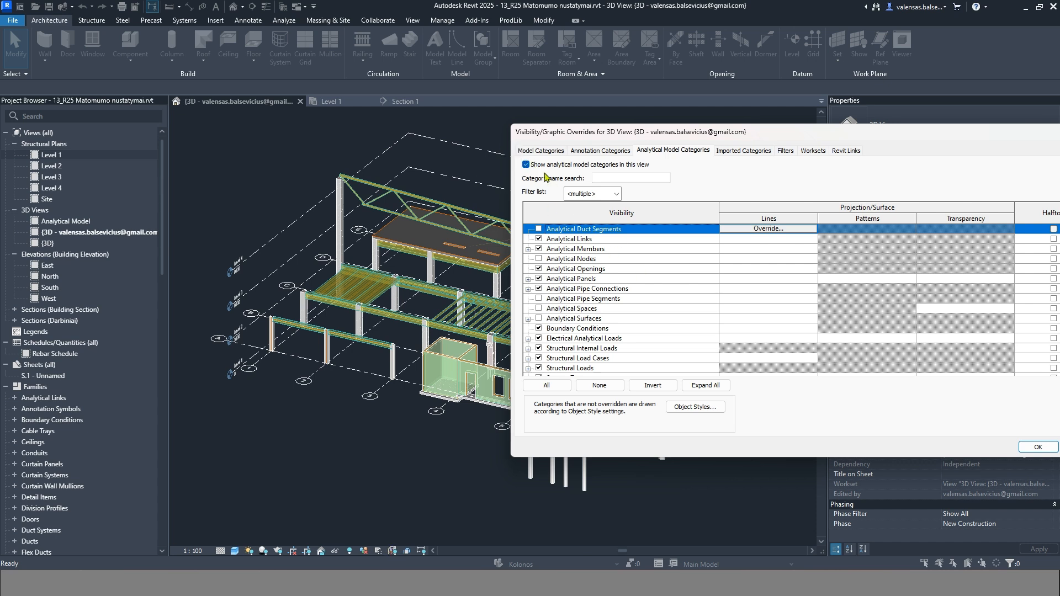
pyautogui.click(526, 164)
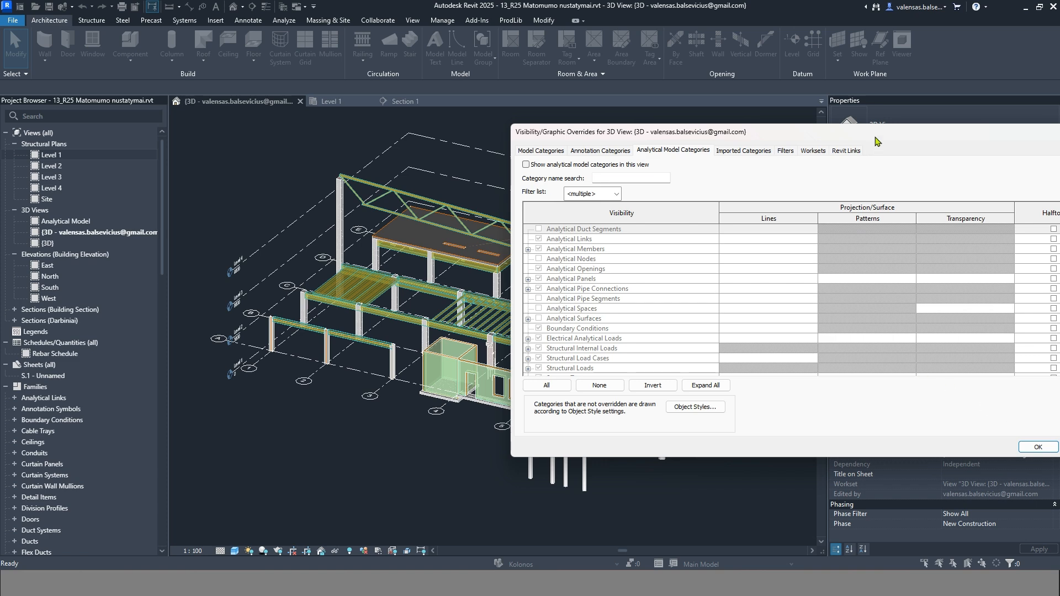
pyautogui.click(862, 432)
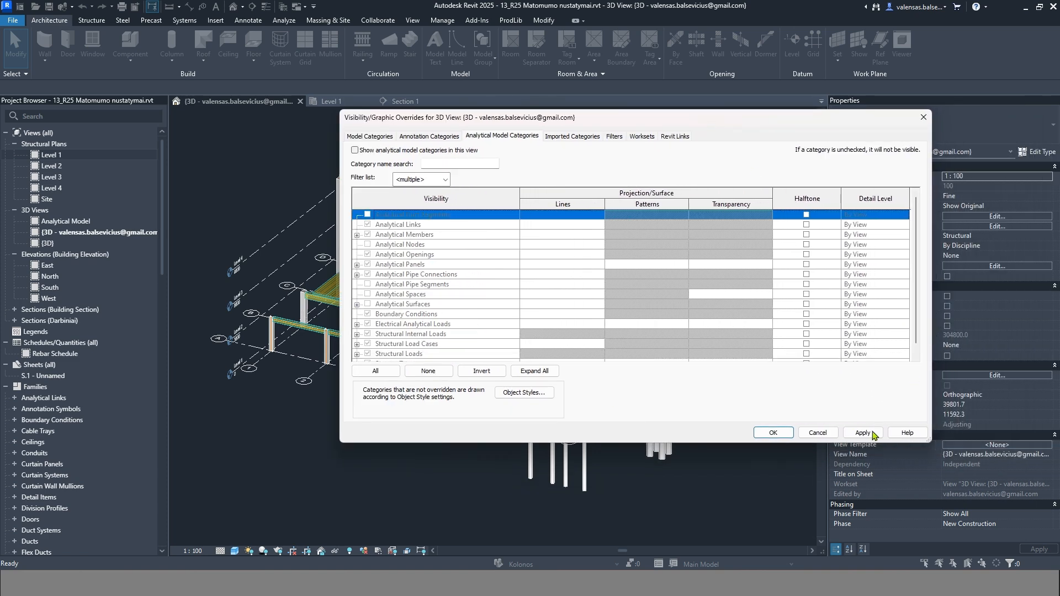
# - Review the imported categories, including RŪSIO PERDANGA.dwg, and close the overrides
pyautogui.click(572, 136)
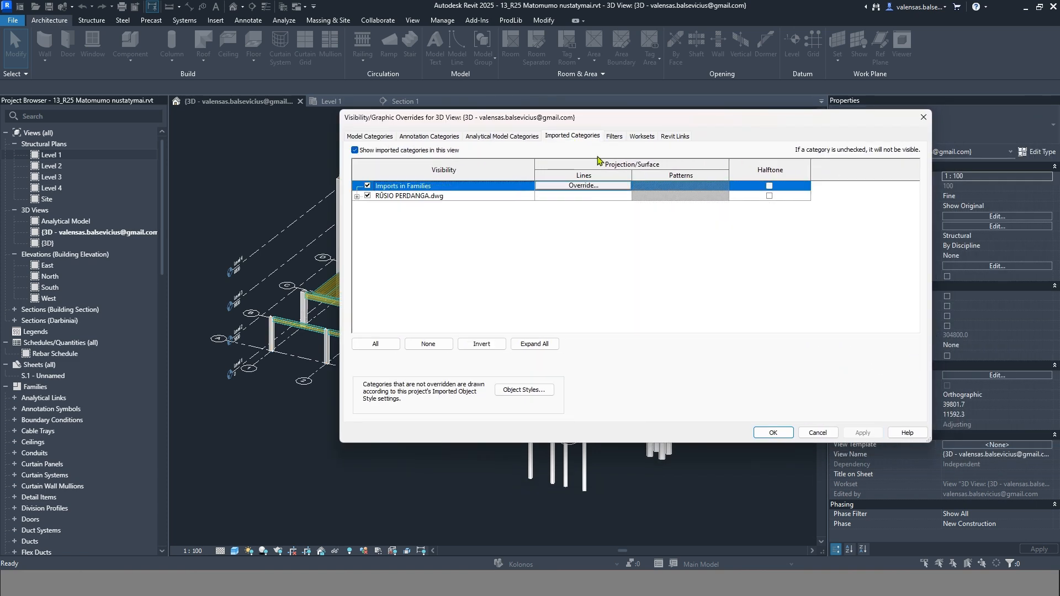
pyautogui.moveTo(479, 120); pyautogui.dragTo(581, 131)
pyautogui.click(553, 209)
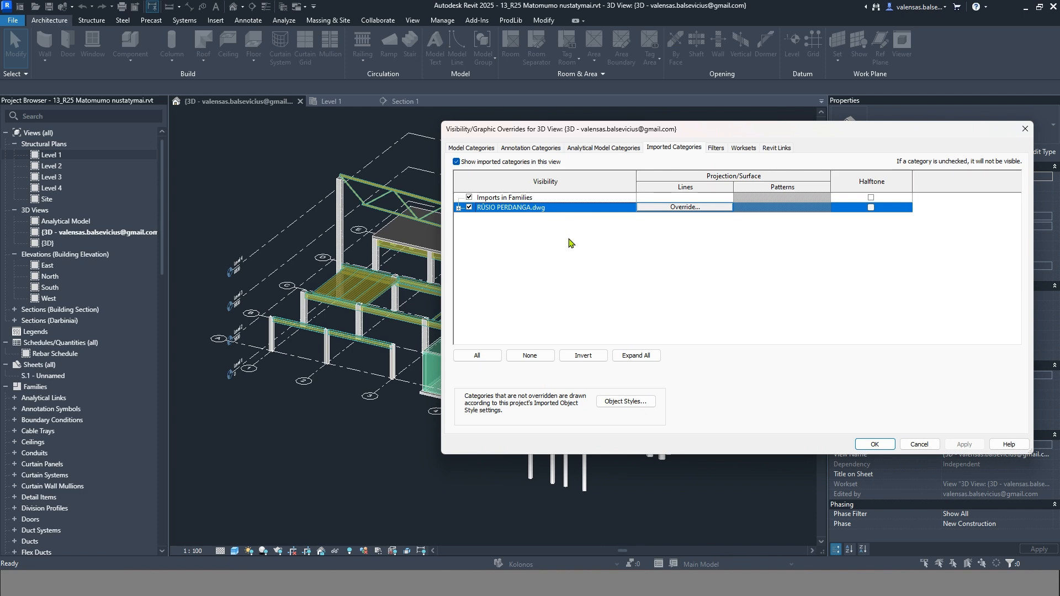
pyautogui.click(876, 444)
# - Open the {3D} view from the project's 3D views
pyautogui.scroll(-3, 490, 424)
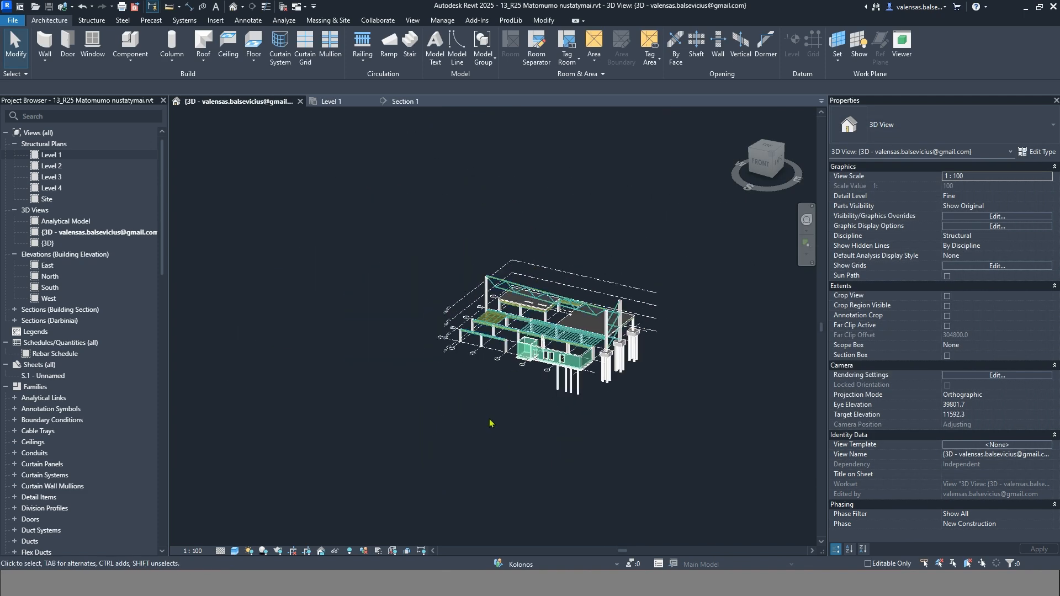
pyautogui.click(49, 243)
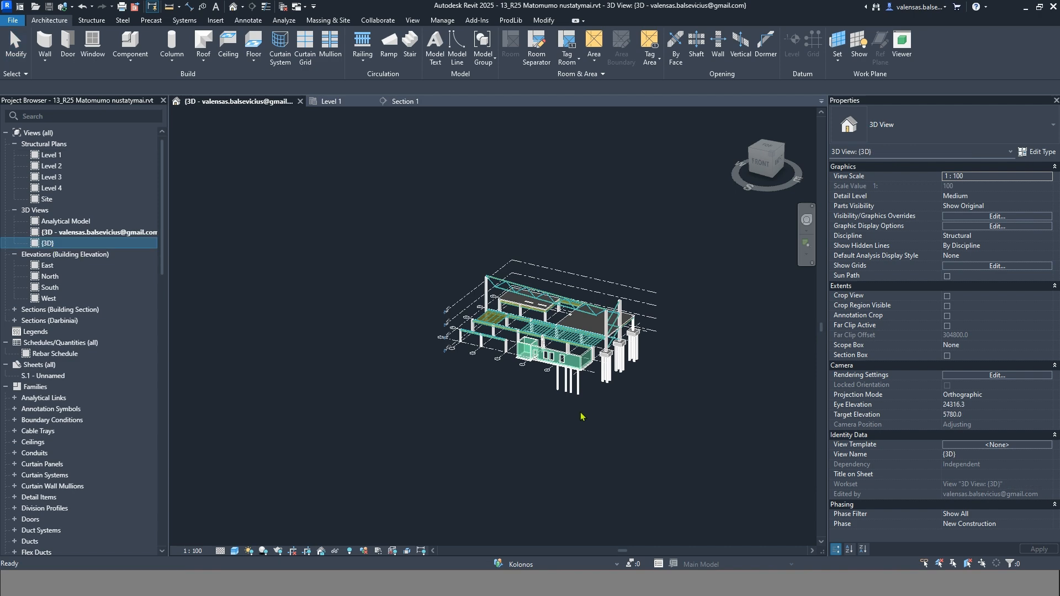
pyautogui.doubleClick(55, 244)
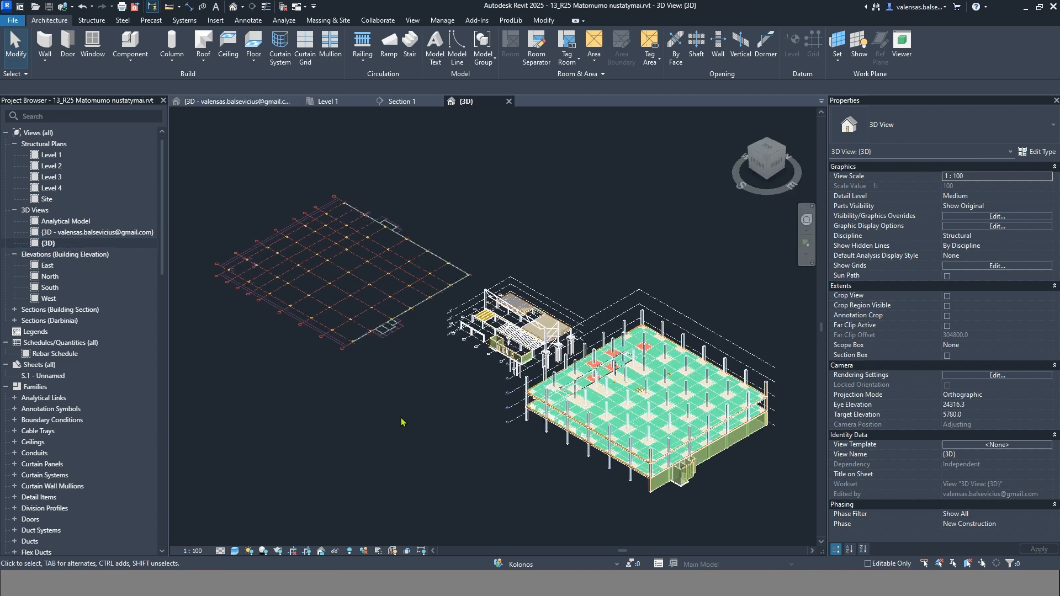
# - Identify the imported DWG drawing beside the model and look over the available link and import commands
pyautogui.keyDown('shift'); pyautogui.moveTo(412, 423); pyautogui.dragTo(353, 370, button='middle'); pyautogui.keyUp('shift')
pyautogui.click(343, 362)
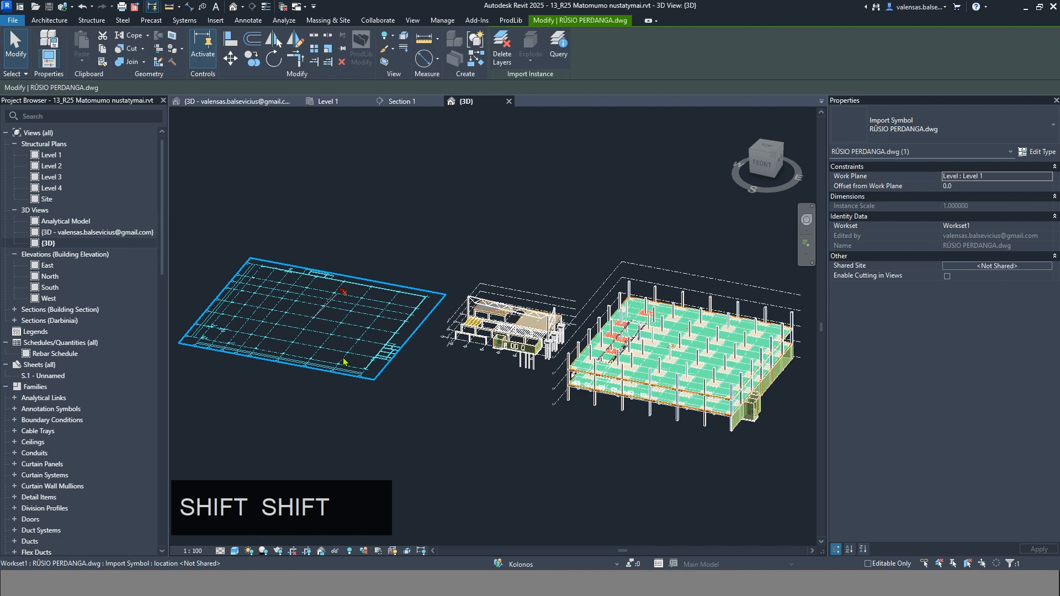
pyautogui.click(326, 238)
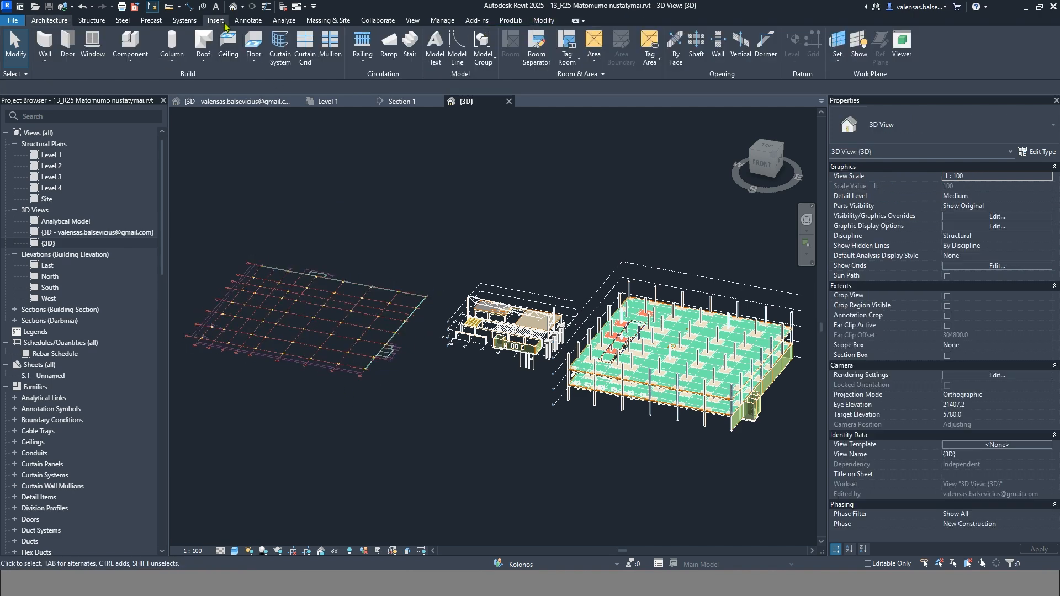
pyautogui.click(215, 20)
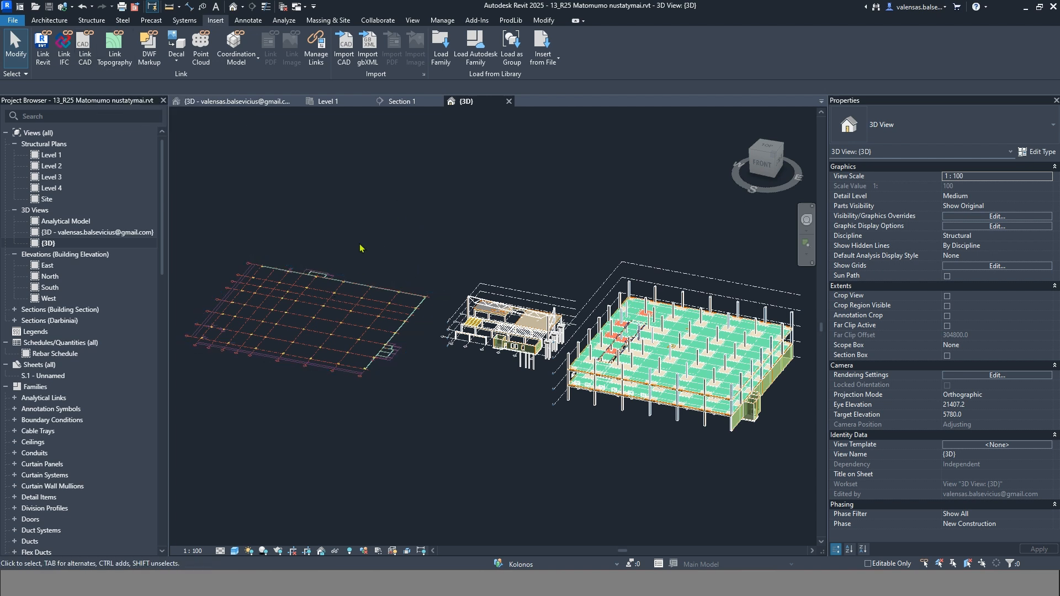
# - Identify the linked Revit model of the larger building and clear the selection
pyautogui.click(390, 323)
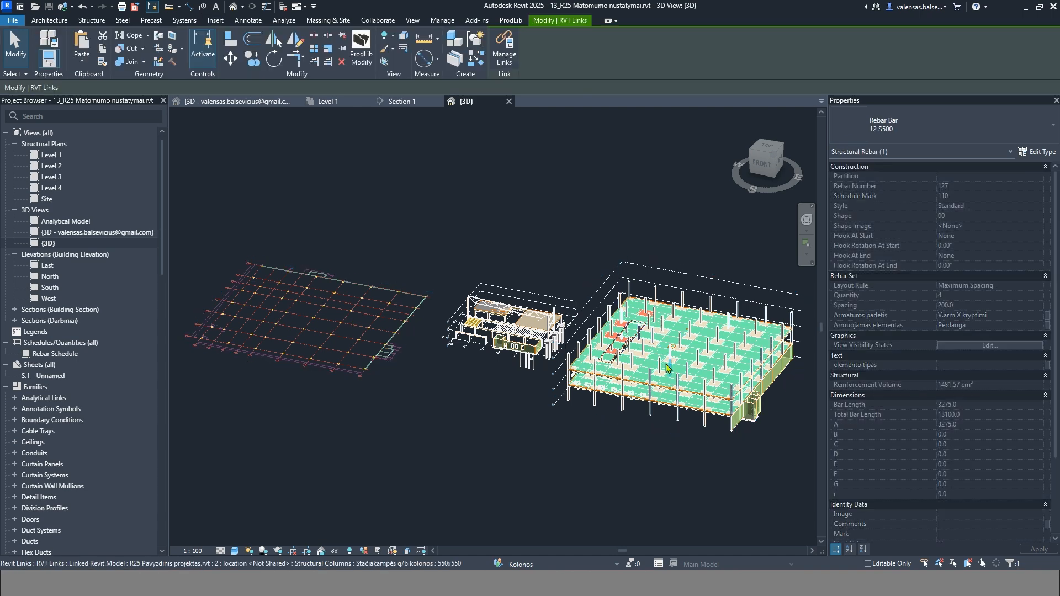
pyautogui.click(673, 420)
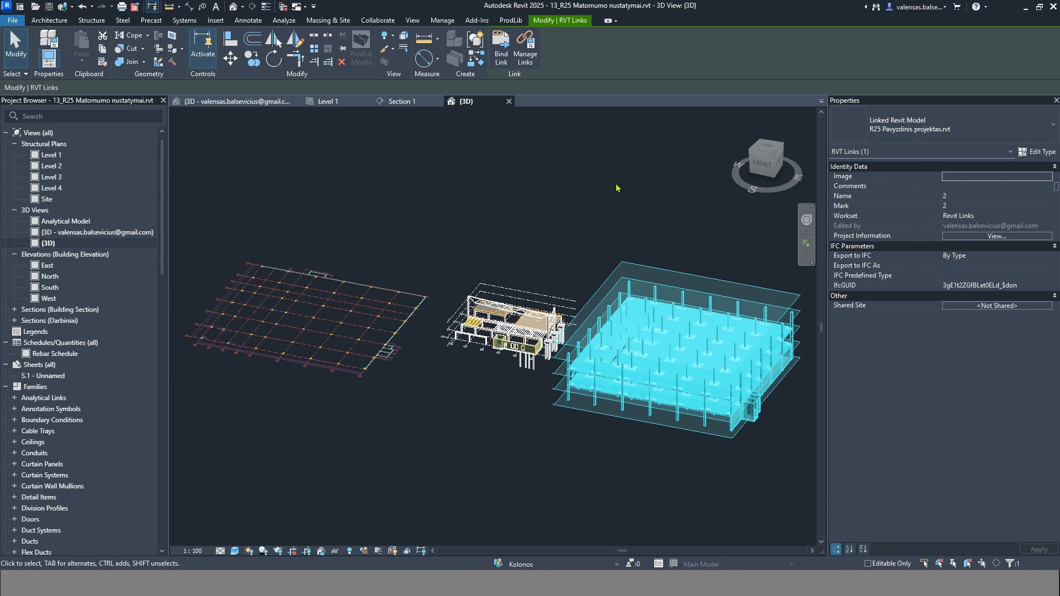
pyautogui.click(501, 230)
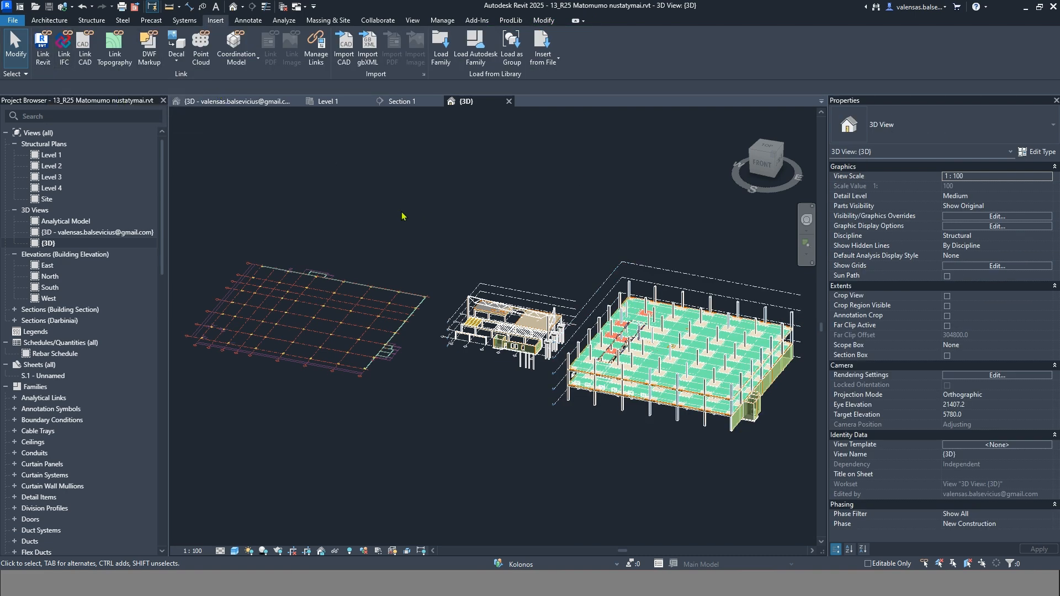
# - Hide the imported RŪSIO PERDANGA.dwg in the {3D} view and expand it to review its individual layers
pyautogui.hotkey('shift', 'v')
pyautogui.press('v')
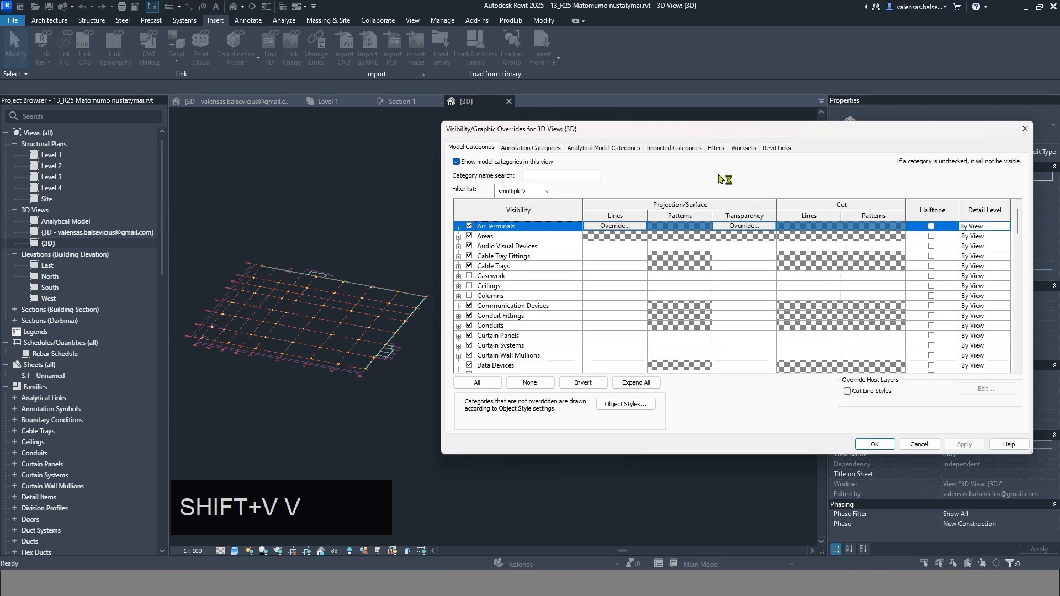
pyautogui.click(715, 148)
pyautogui.click(674, 148)
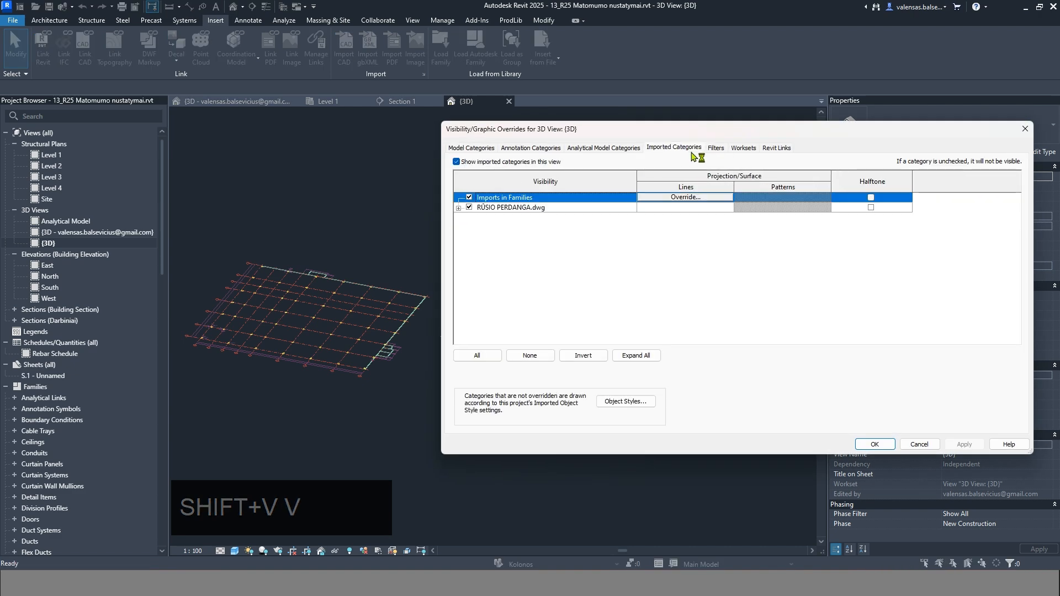
pyautogui.click(469, 207)
pyautogui.click(954, 445)
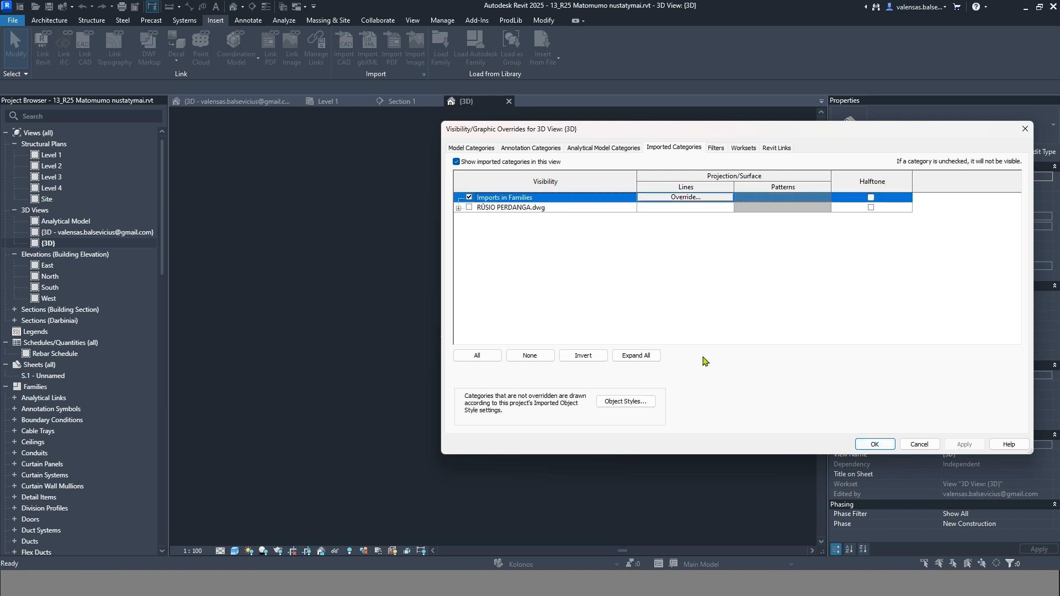
pyautogui.click(459, 208)
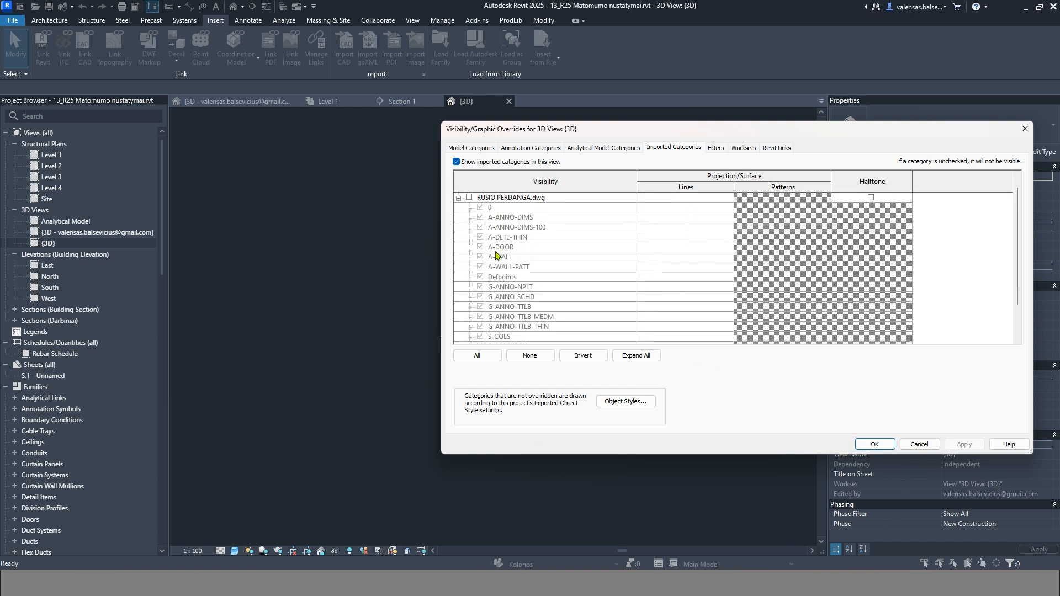
pyautogui.scroll(-2, 518, 272)
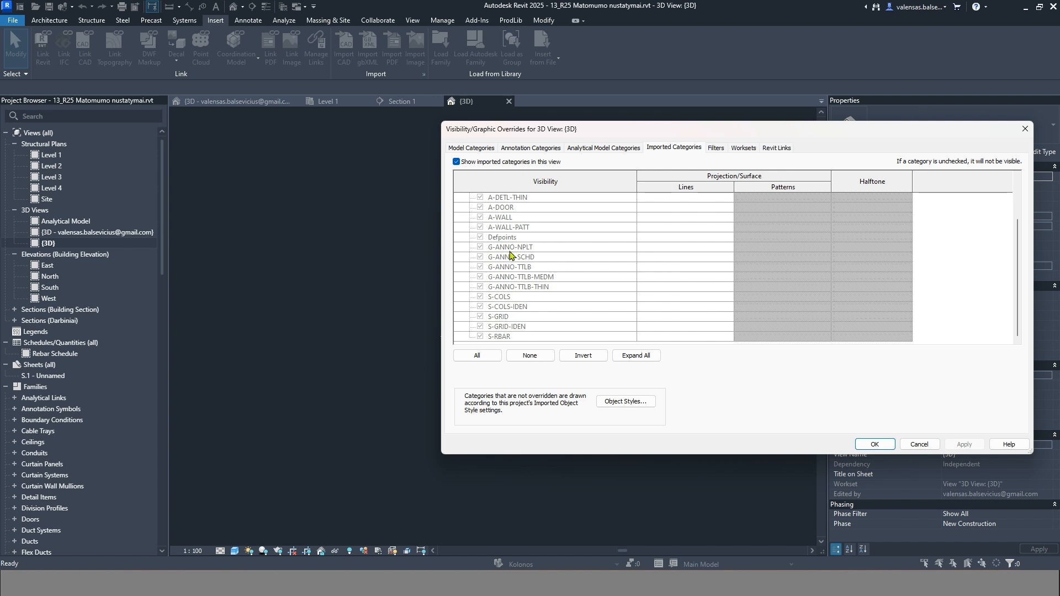
# - Create a new rule-based view filter named Hea kolonos
pyautogui.click(718, 149)
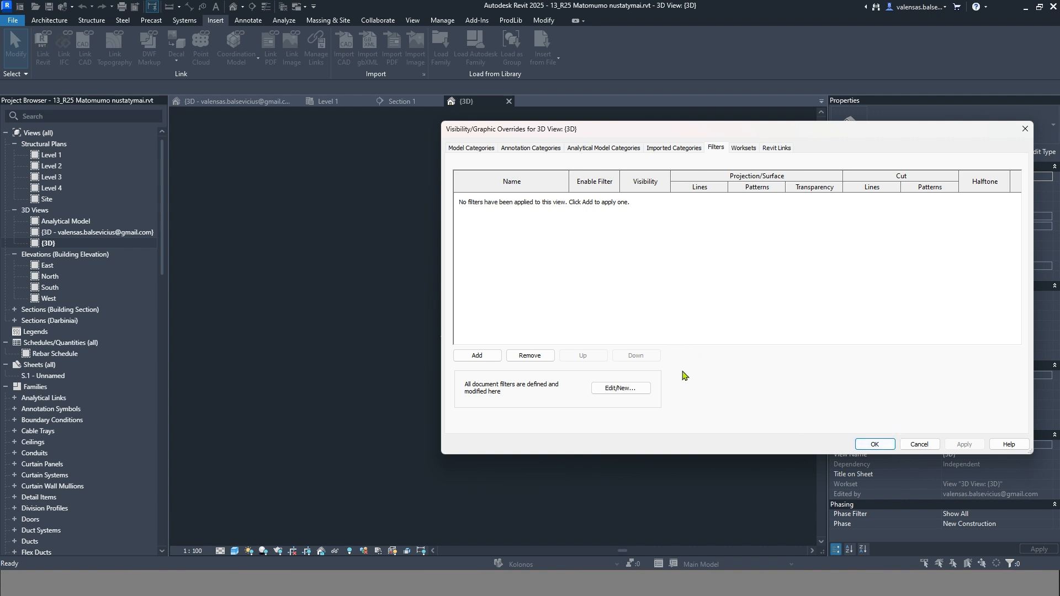
pyautogui.click(477, 356)
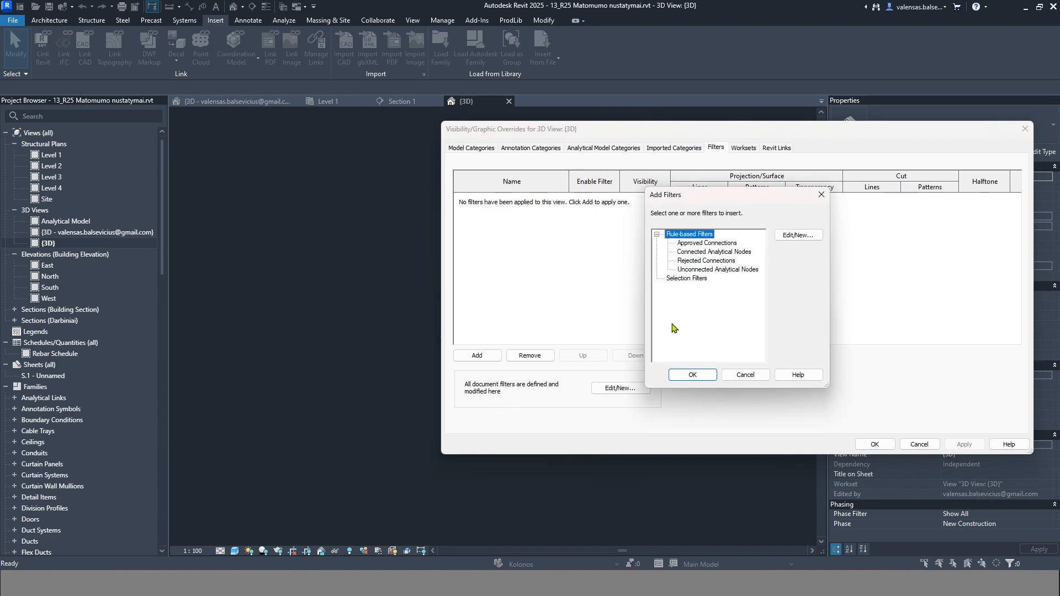
pyautogui.click(793, 236)
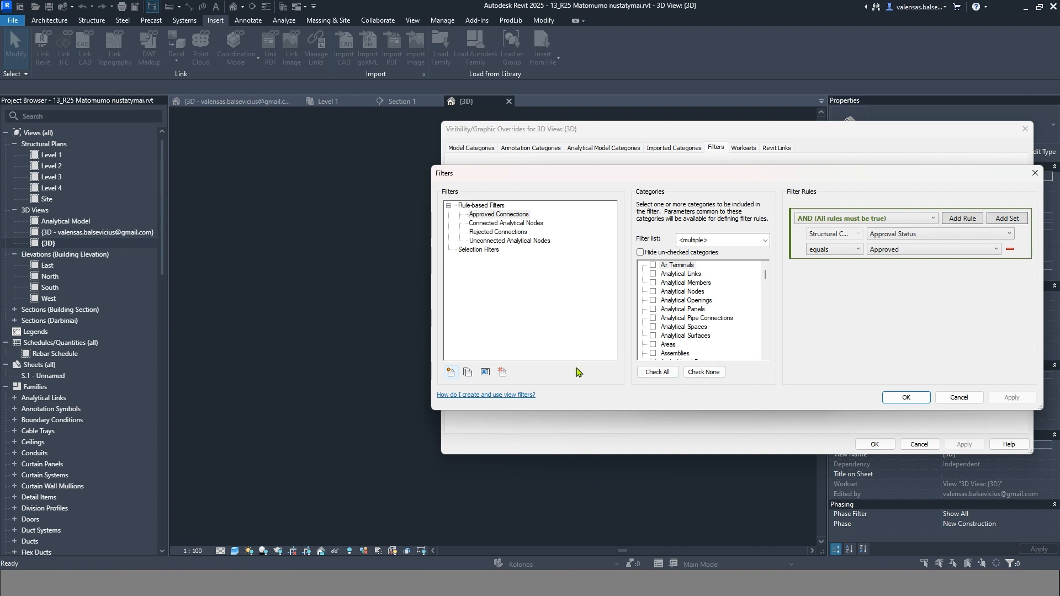
pyautogui.click(452, 372)
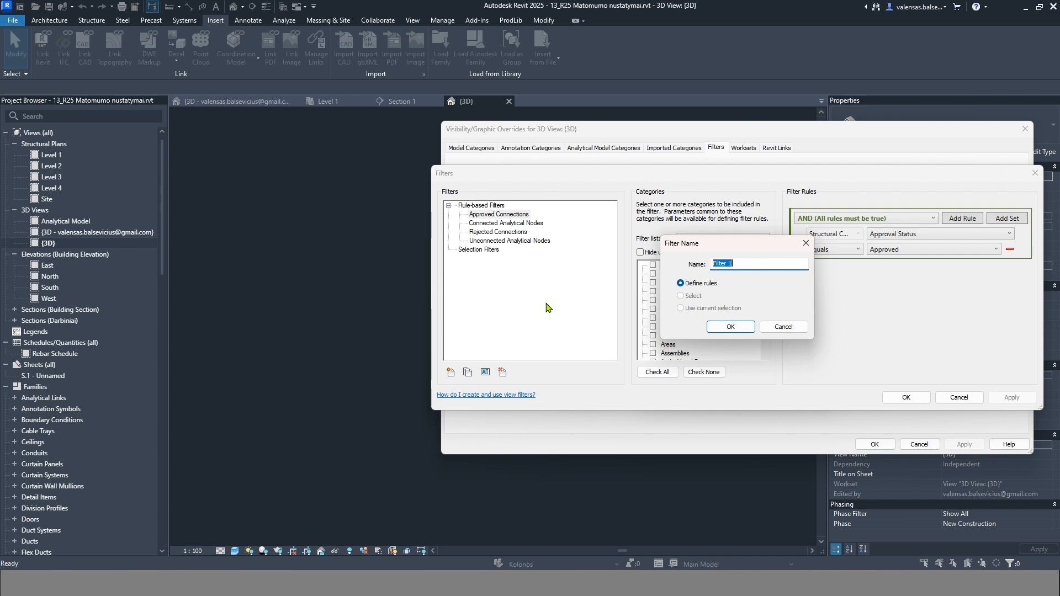
pyautogui.write('Hea kolon')
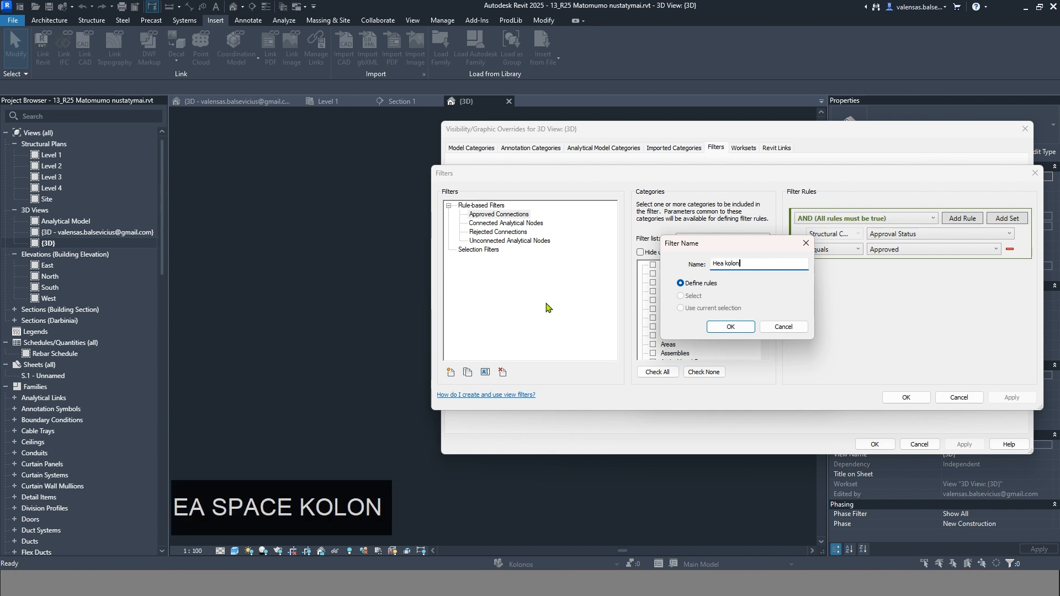
pyautogui.write('os')
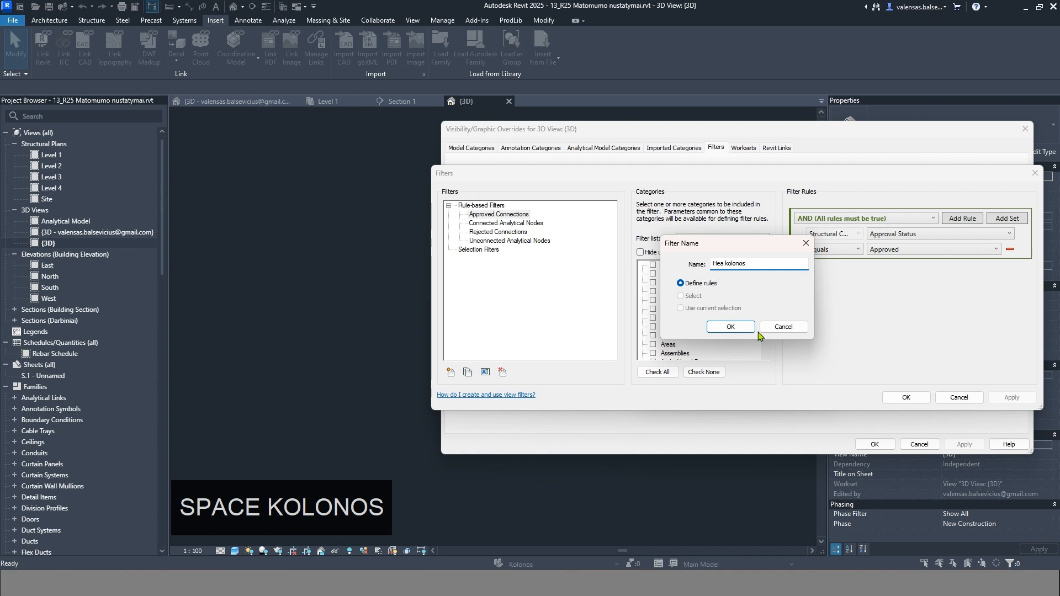
pyautogui.click(732, 327)
# - Include the Structural Columns category in the Hea kolonos filter
pyautogui.click(669, 310)
pyautogui.press('s')
pyautogui.scroll(-6, 708, 345)
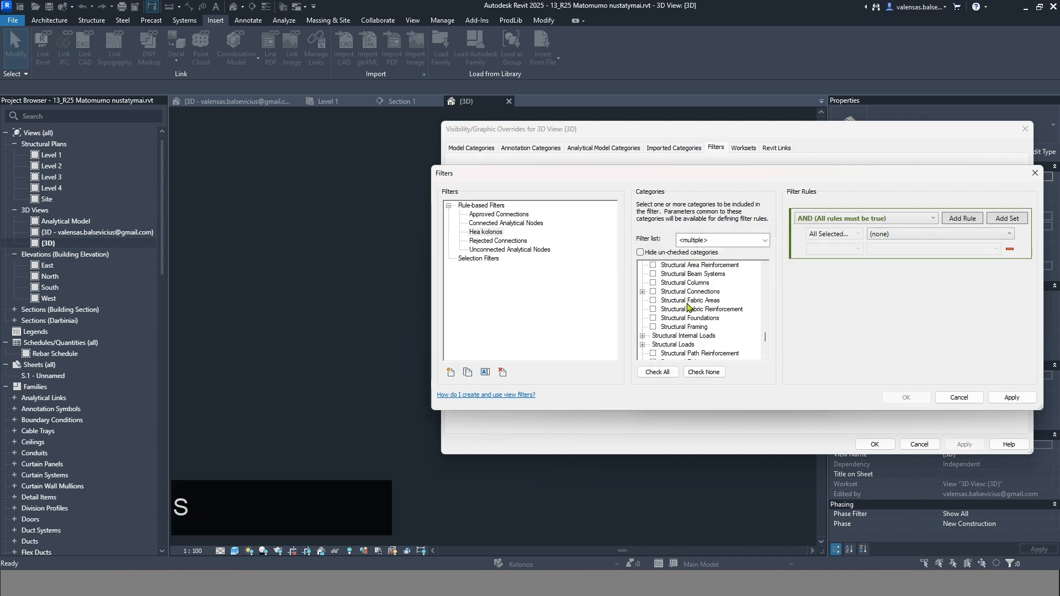
pyautogui.click(653, 283)
# - Define the filter rule as Type Name equals HEA260 and save the filter definition
pyautogui.click(897, 237)
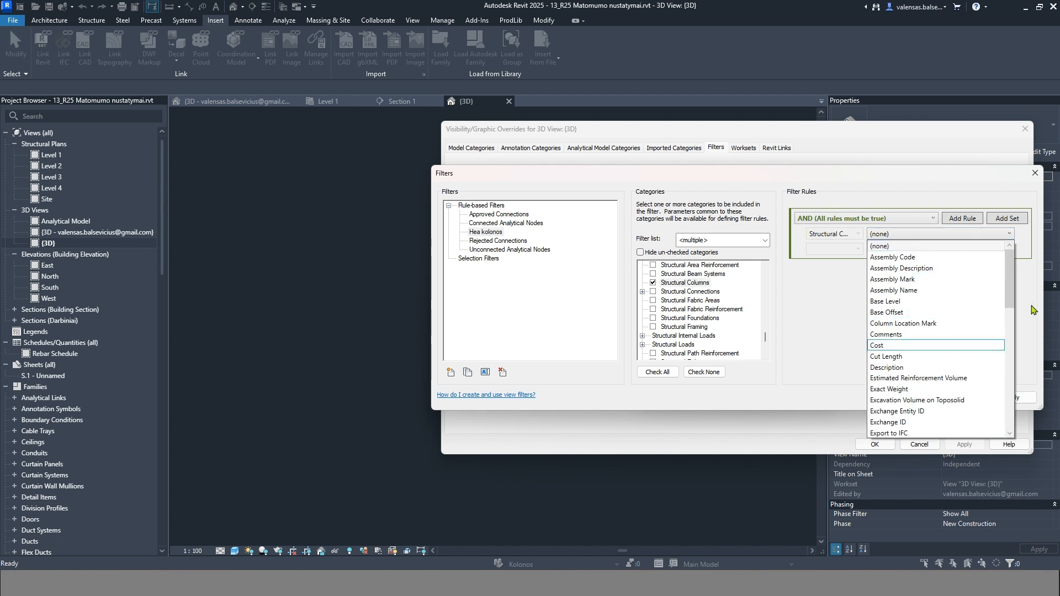
pyautogui.moveTo(1008, 283); pyautogui.dragTo(1024, 411)
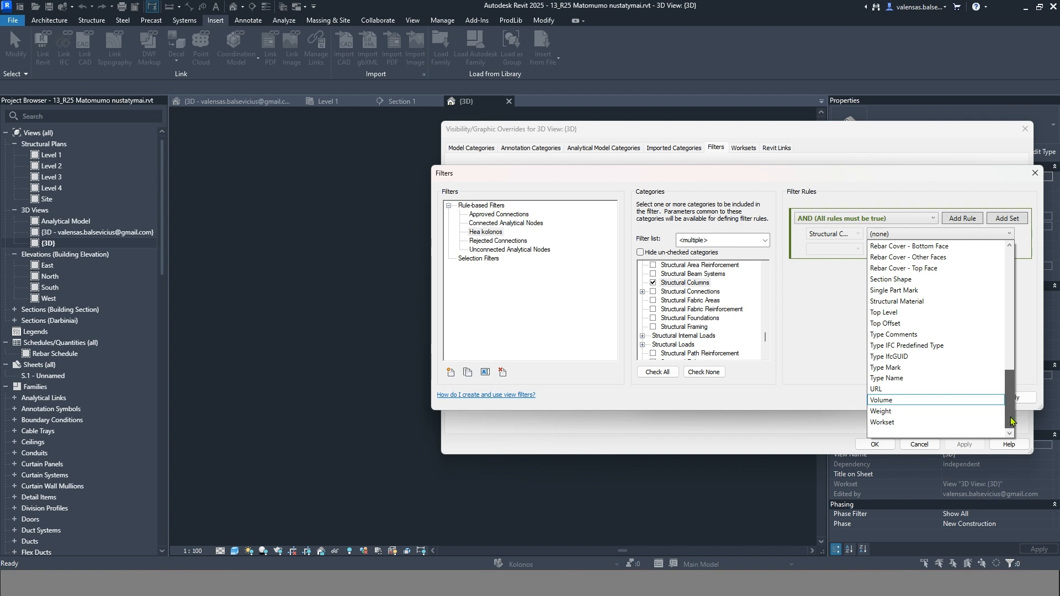
pyautogui.click(919, 378)
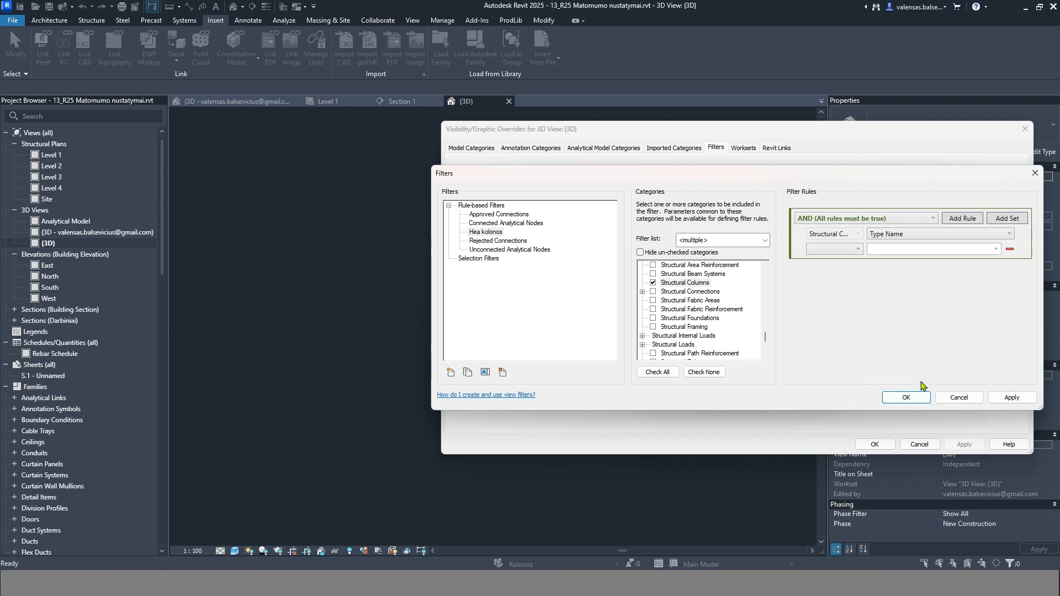
pyautogui.click(850, 248)
pyautogui.click(847, 262)
pyautogui.click(997, 250)
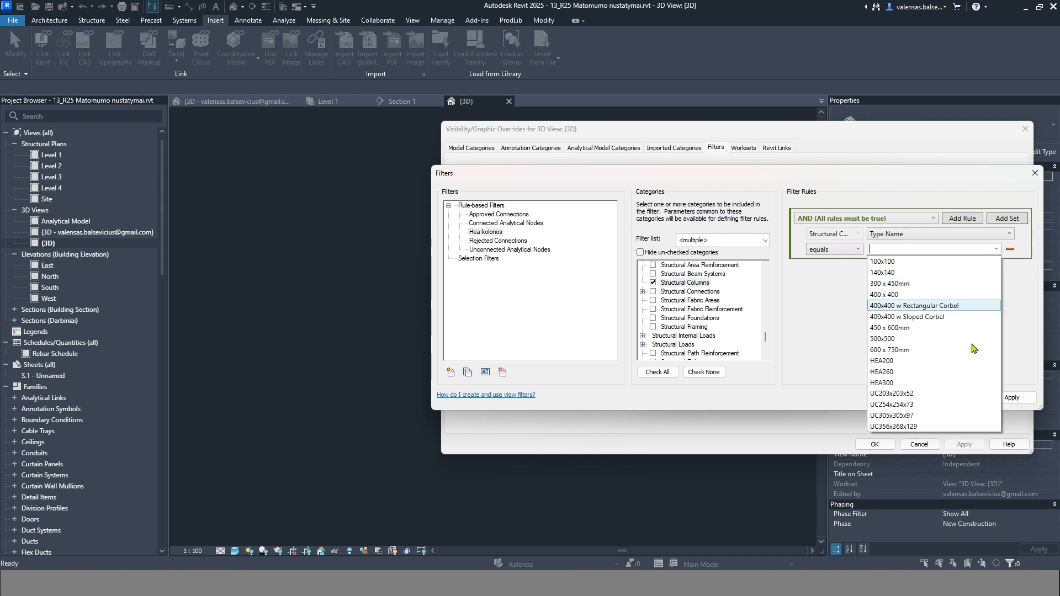
pyautogui.click(914, 373)
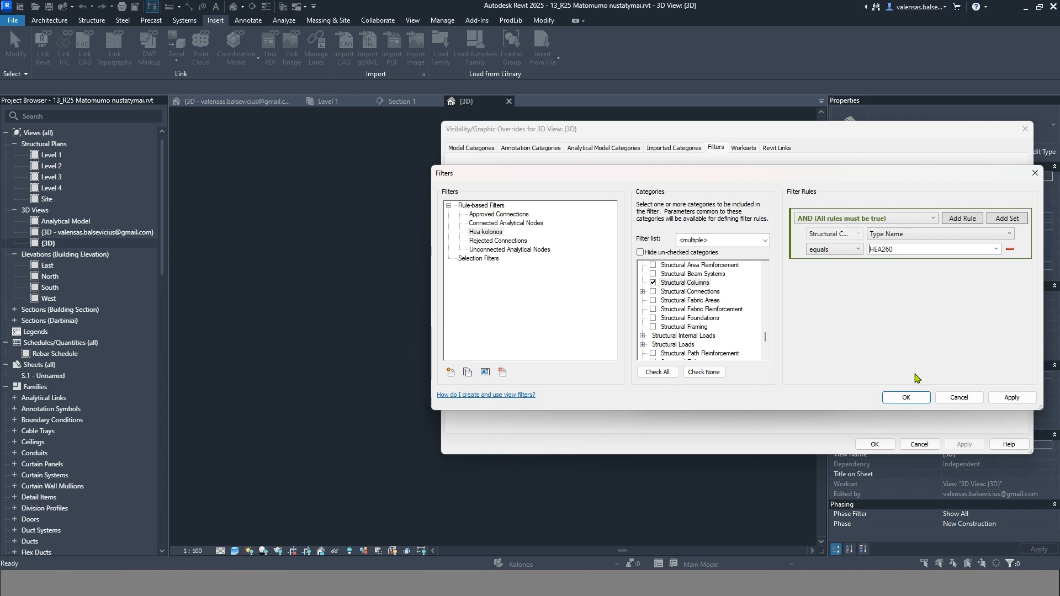
pyautogui.click(906, 398)
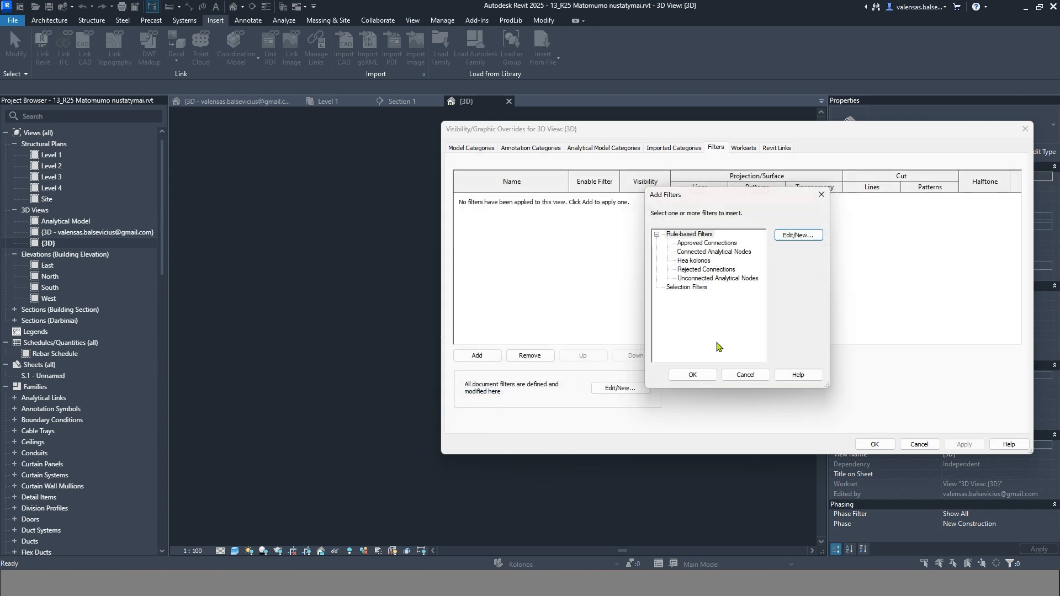
# - Add the Hea kolonos filter to the {3D} view with its visibility turned off and accept the overrides
pyautogui.click(693, 263)
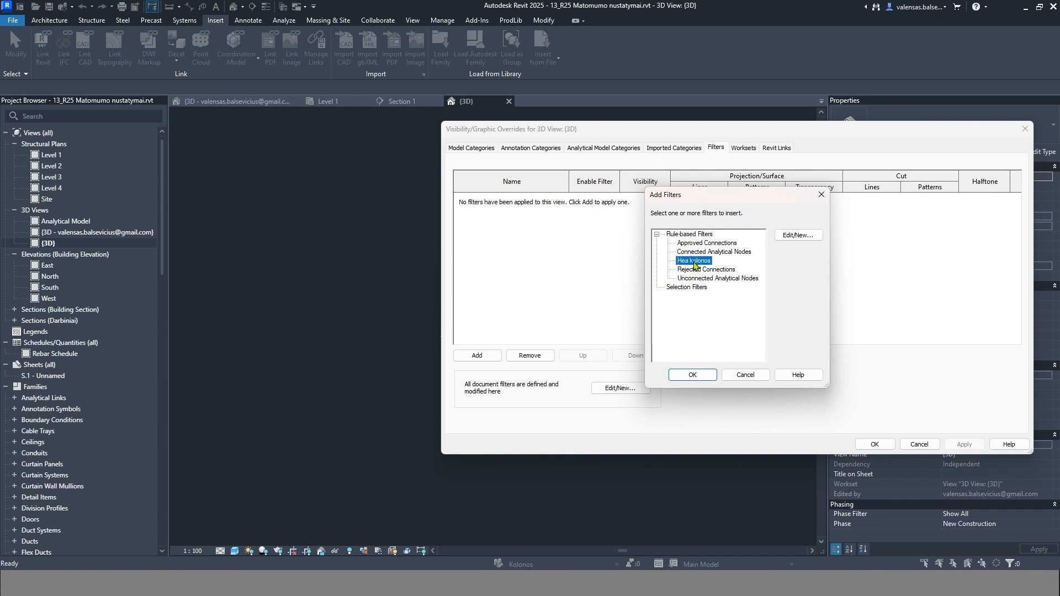
pyautogui.click(698, 376)
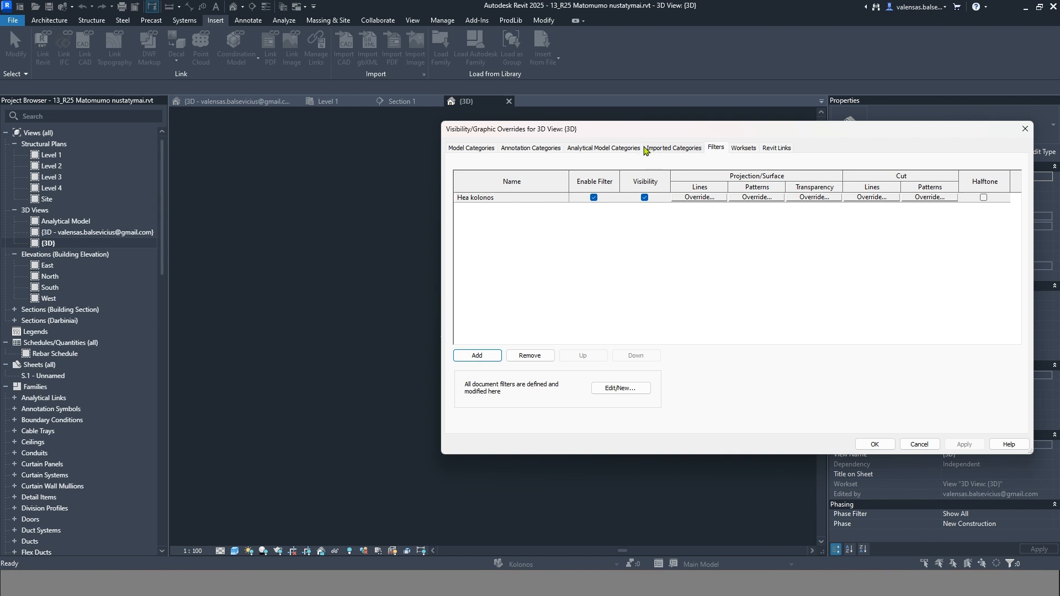
pyautogui.moveTo(635, 134); pyautogui.dragTo(477, 129)
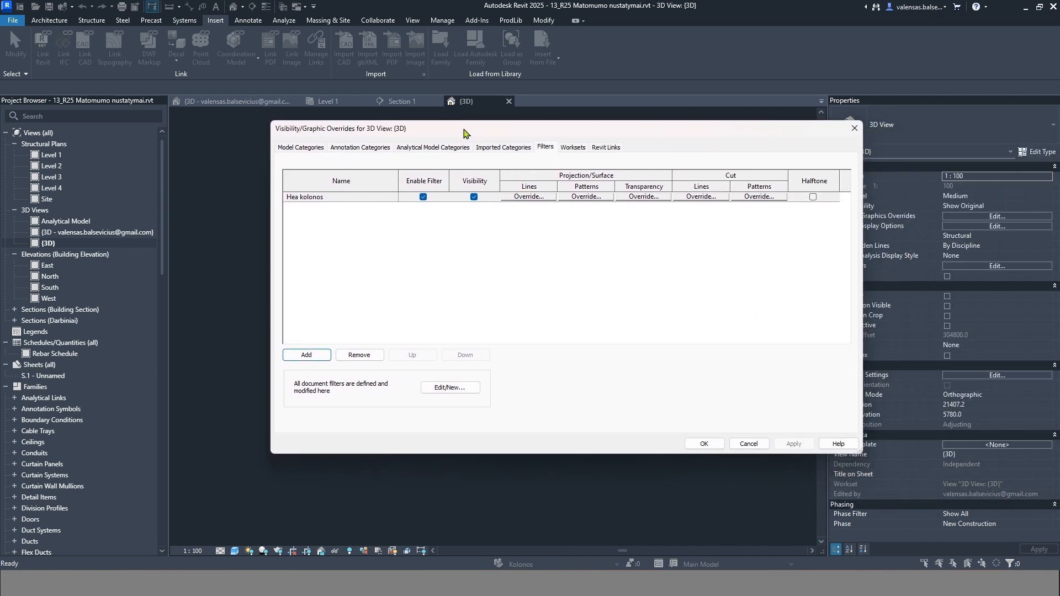
pyautogui.click(487, 193)
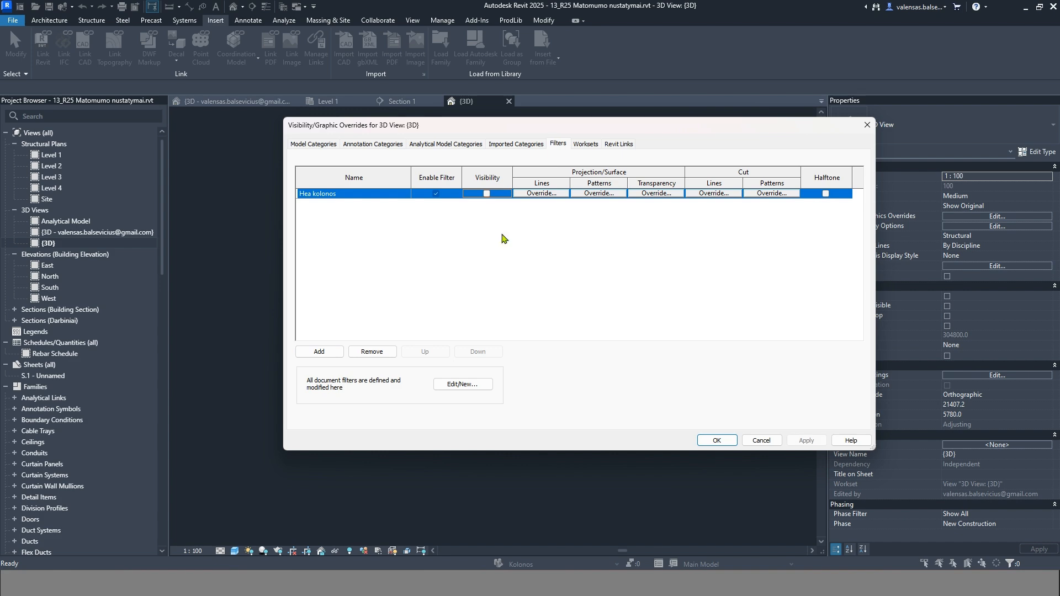
pyautogui.click(716, 440)
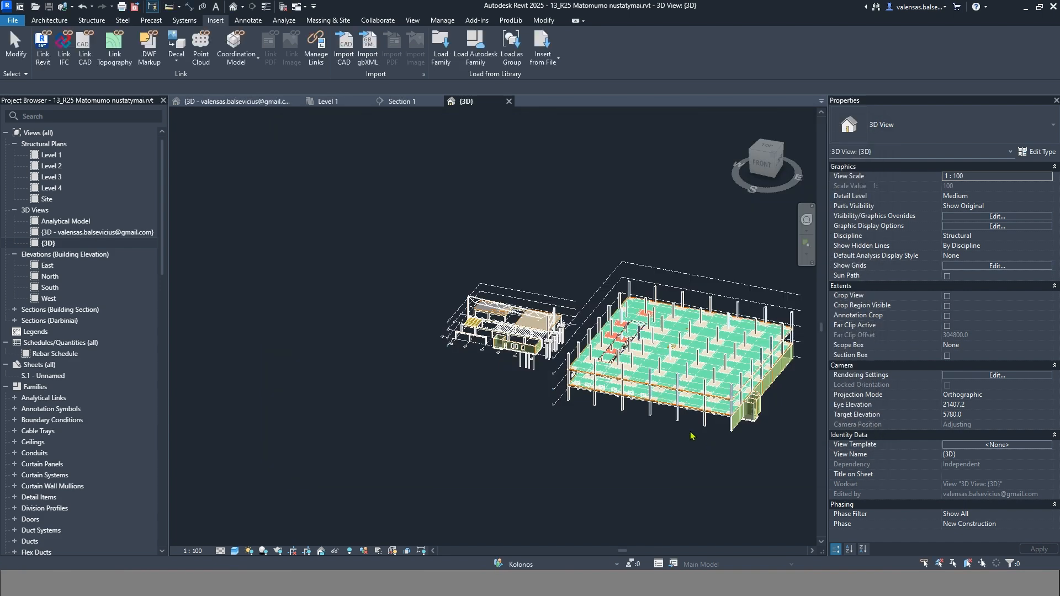
# - Change the type of the two front-row HE-A columns at grids 2 and 3 to HEA260
pyautogui.scroll(8, 470, 357)
pyautogui.click(480, 348)
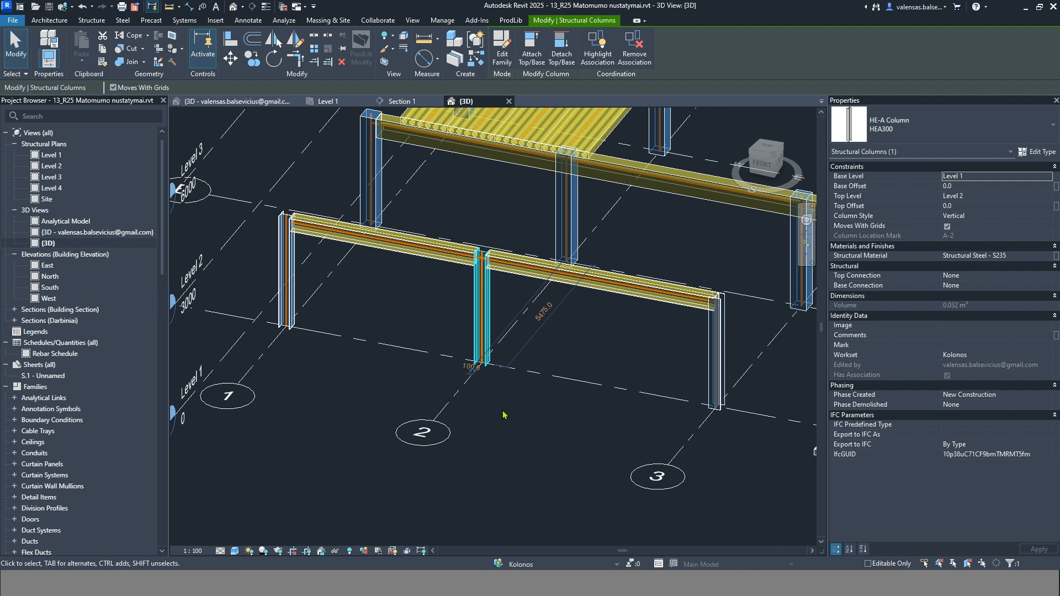
pyautogui.keyDown('ctrl'); pyautogui.click(713, 367); pyautogui.keyUp('ctrl')
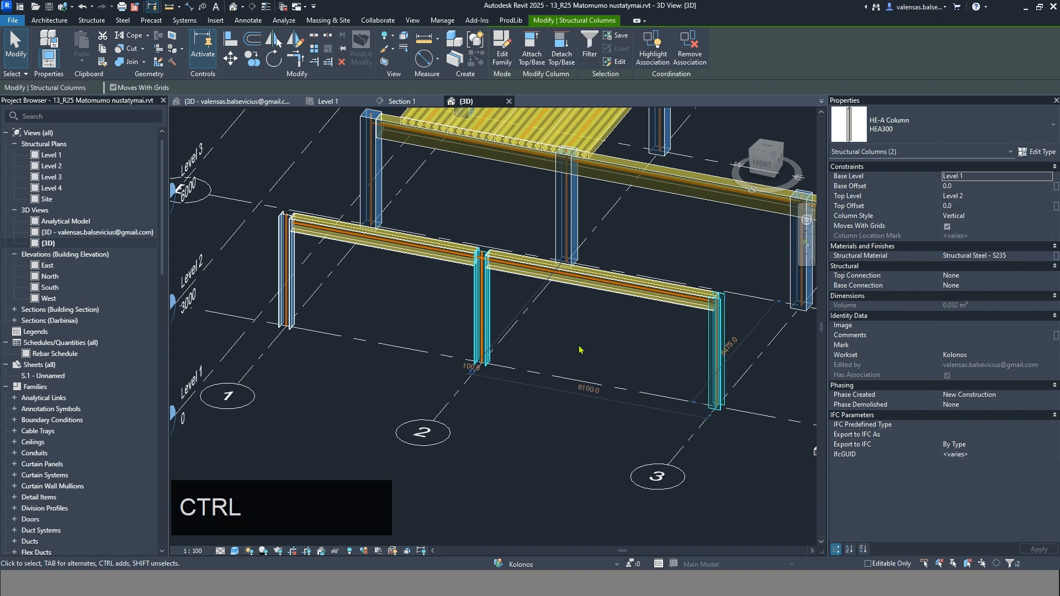
pyautogui.click(946, 137)
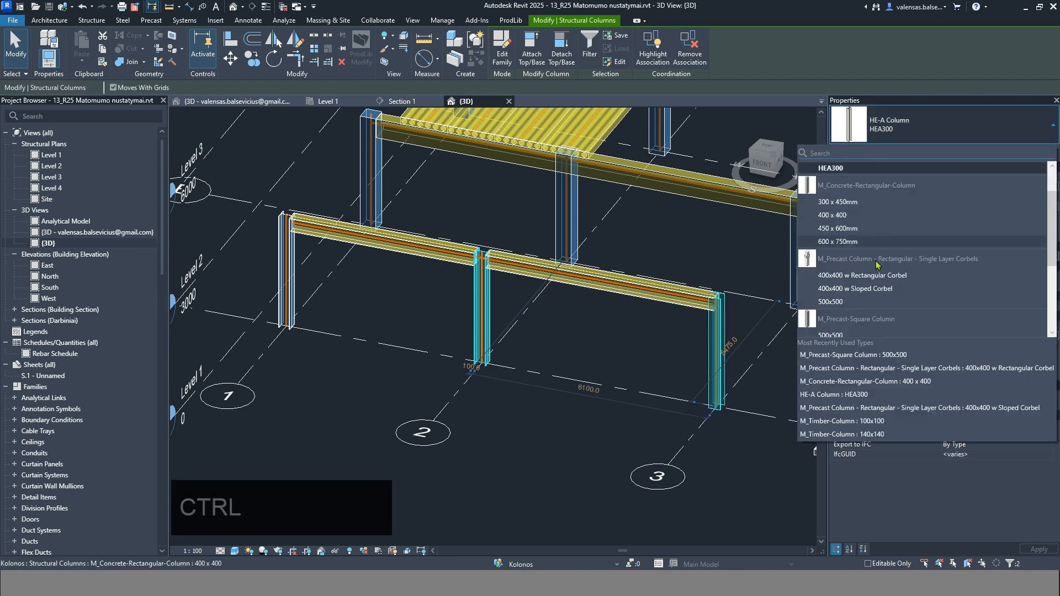
pyautogui.click(877, 215)
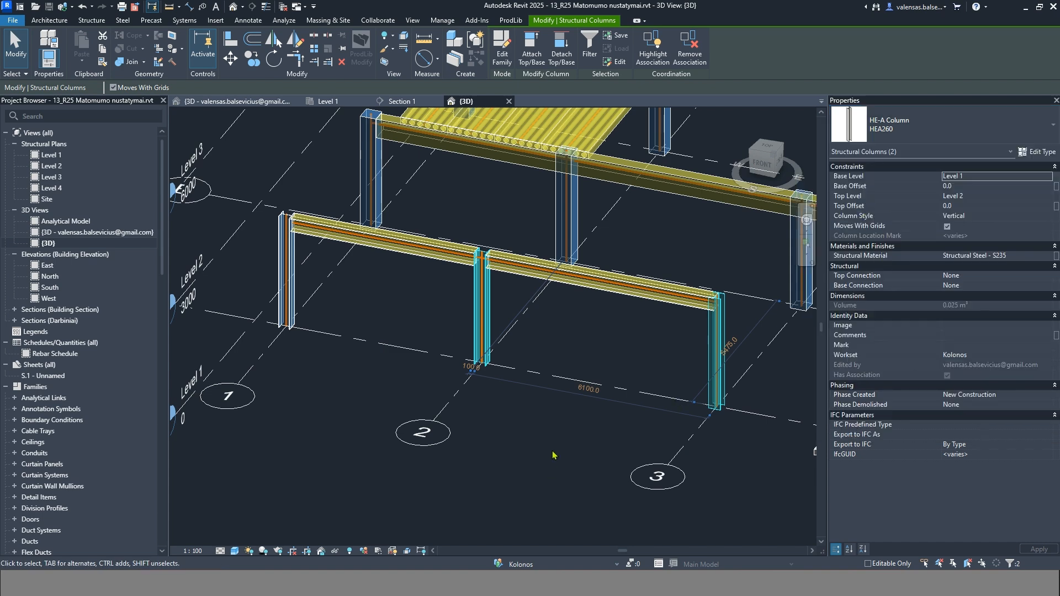
pyautogui.click(550, 451)
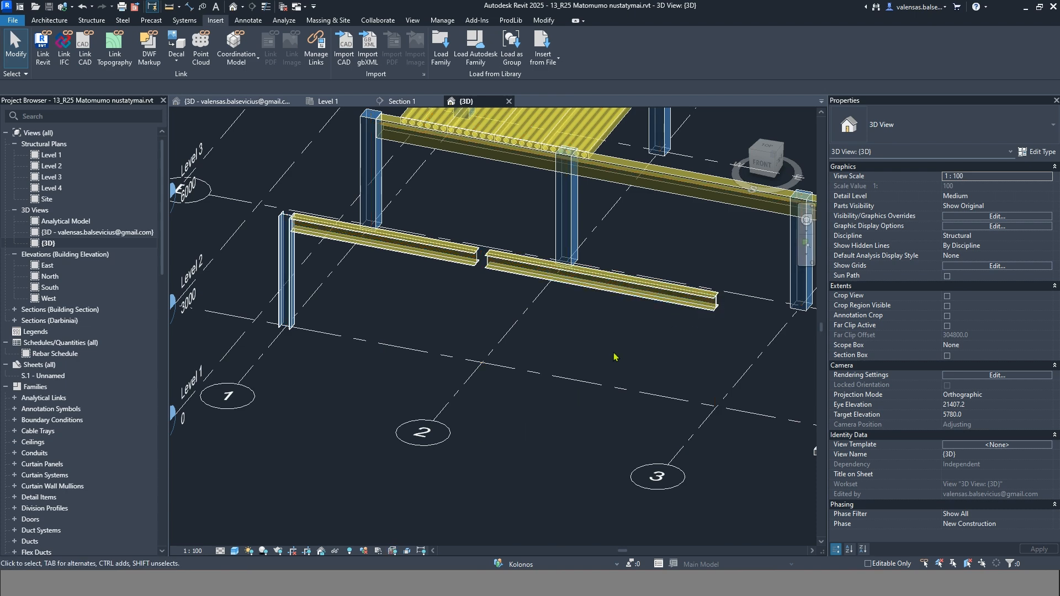
# - Turn the Hea kolonos filter's visibility back on and apply halftone to it in the view
pyautogui.hotkey('ctrl', 'v')
pyautogui.press('v')
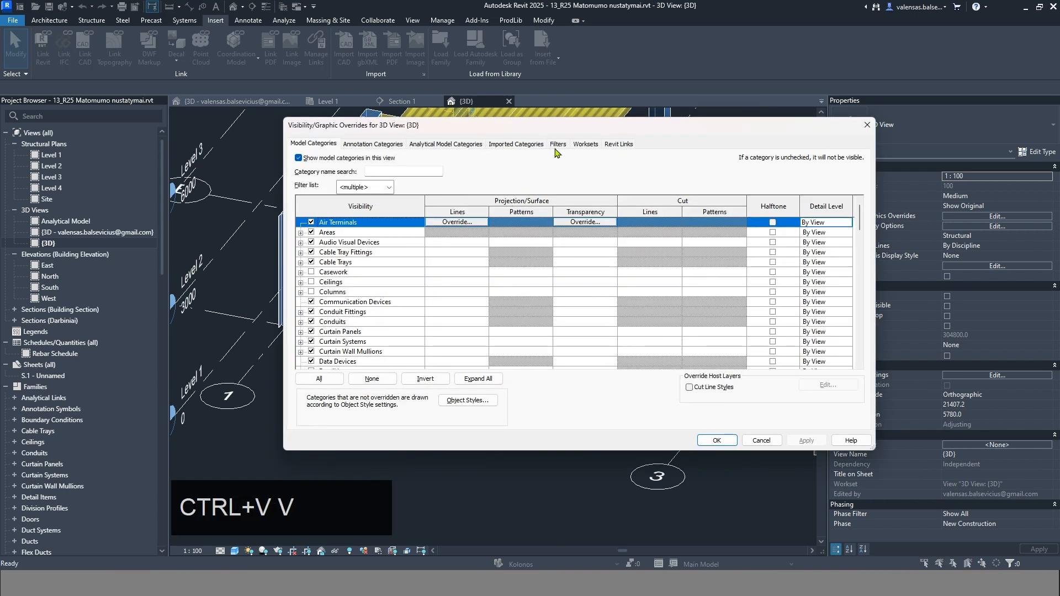
pyautogui.click(556, 144)
pyautogui.moveTo(535, 127); pyautogui.dragTo(676, 242)
pyautogui.click(676, 305)
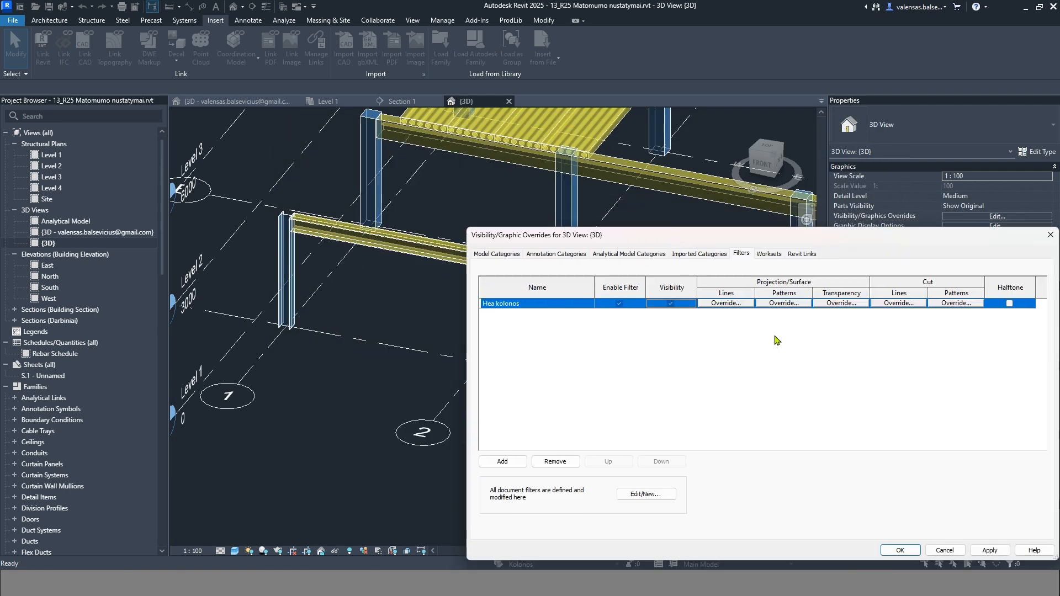
pyautogui.click(1009, 303)
pyautogui.click(994, 550)
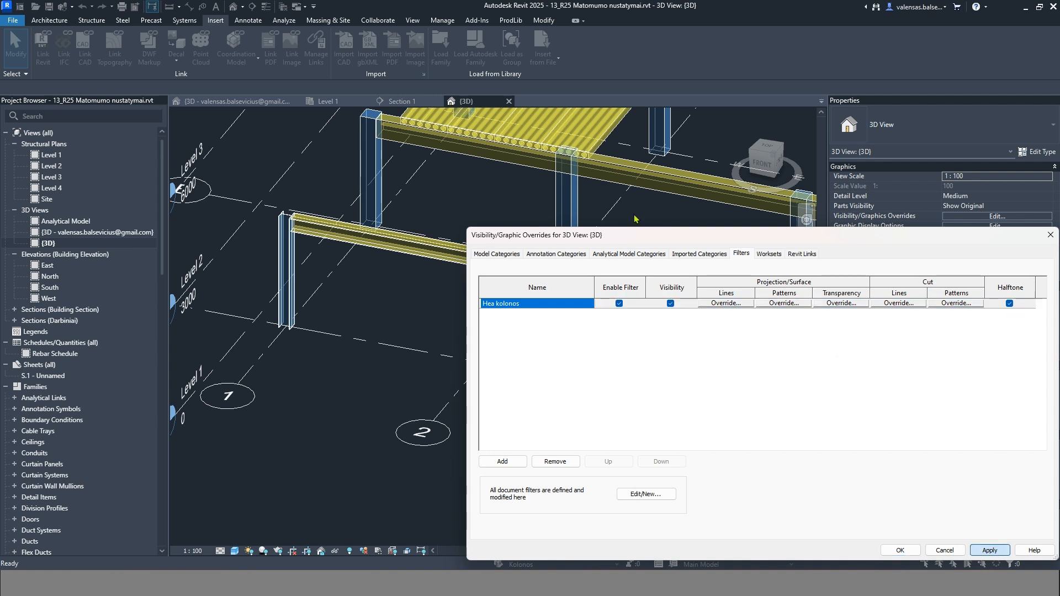
# - Override the Hea kolonos filter's foreground surface pattern with an orange fill, RGB 255-128-064
pyautogui.moveTo(640, 247); pyautogui.dragTo(703, 152)
pyautogui.click(860, 212)
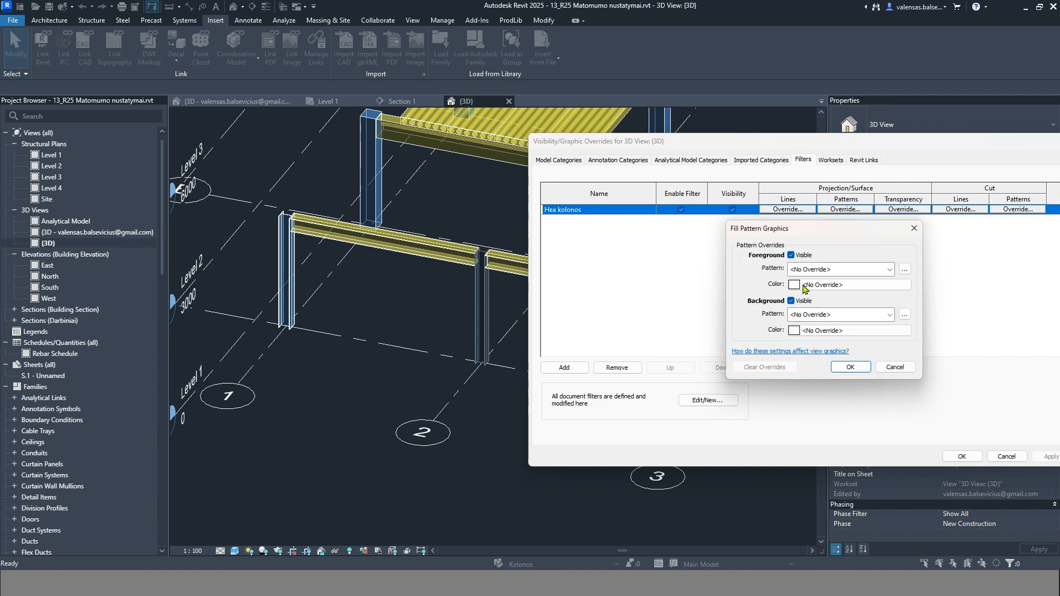
pyautogui.click(818, 269)
pyautogui.click(817, 301)
pyautogui.click(823, 285)
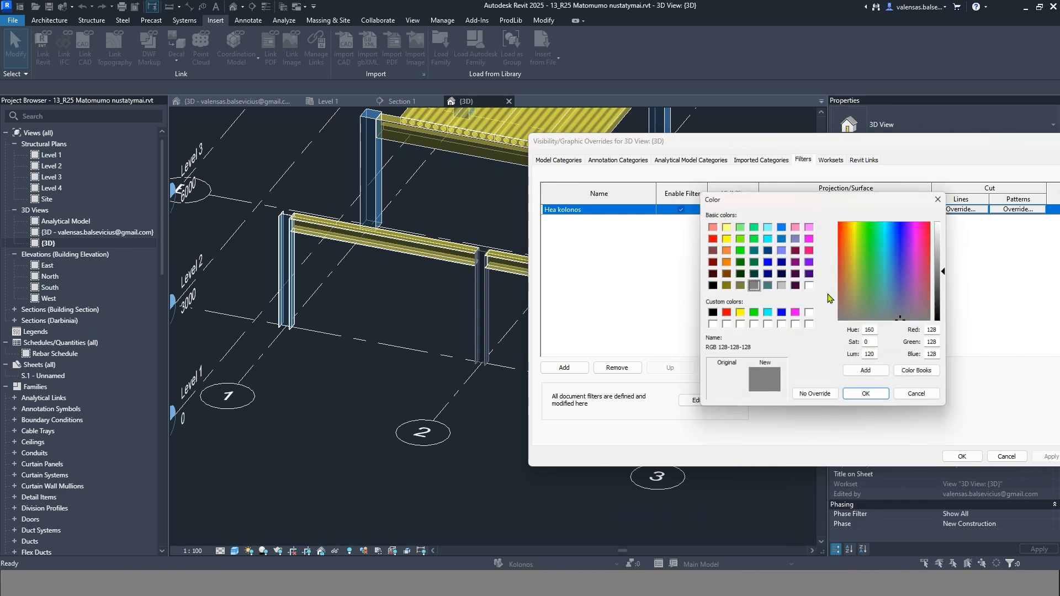
pyautogui.click(725, 251)
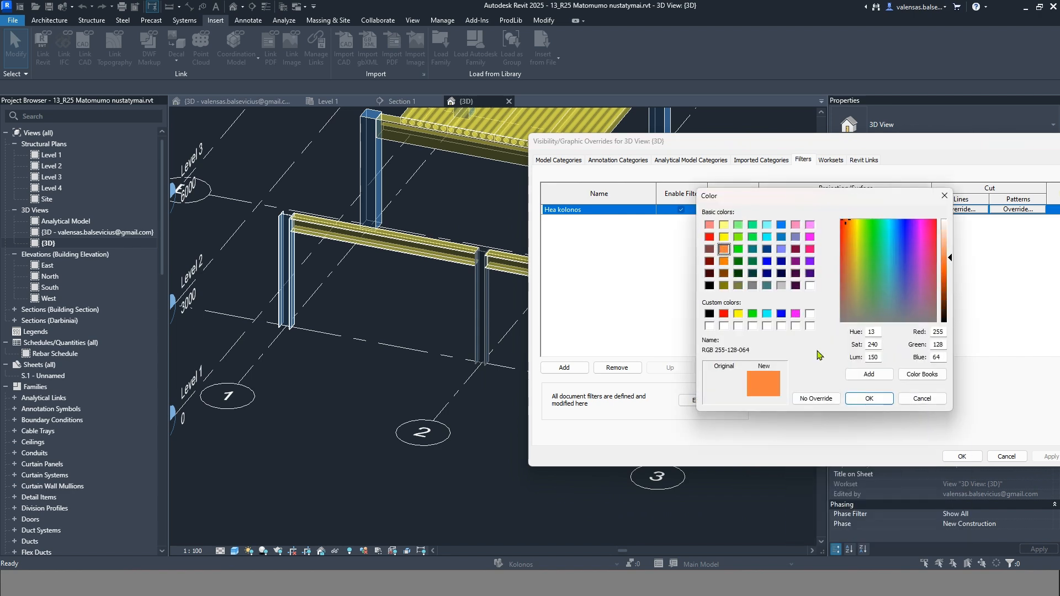
pyautogui.click(872, 399)
pyautogui.click(841, 367)
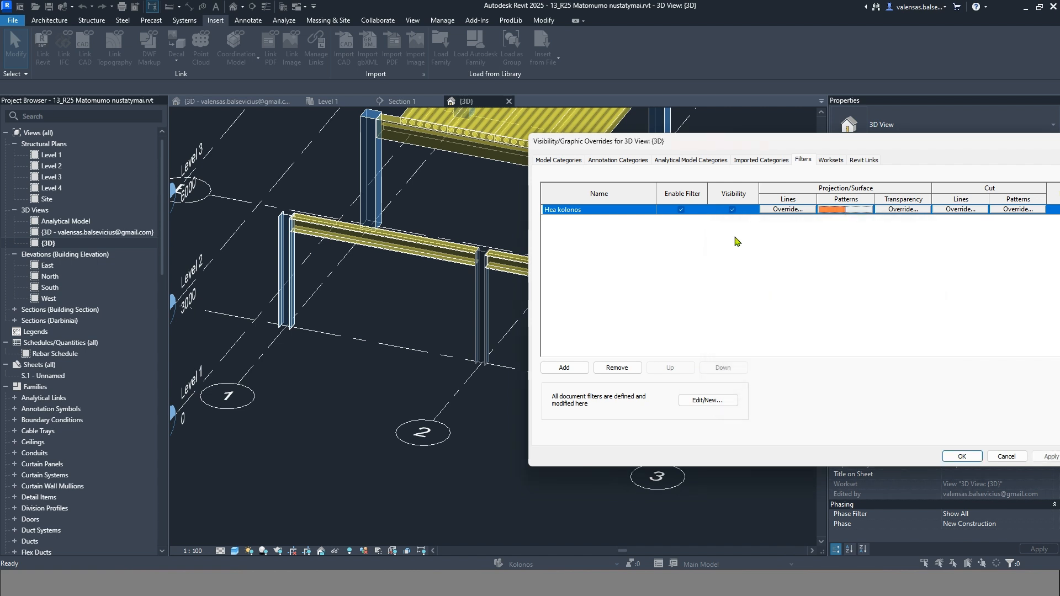
# - Remove halftone from the Hea kolonos filter, accept the overrides and inspect the front-row columns at grids 2 and 3
pyautogui.moveTo(987, 148); pyautogui.dragTo(823, 144)
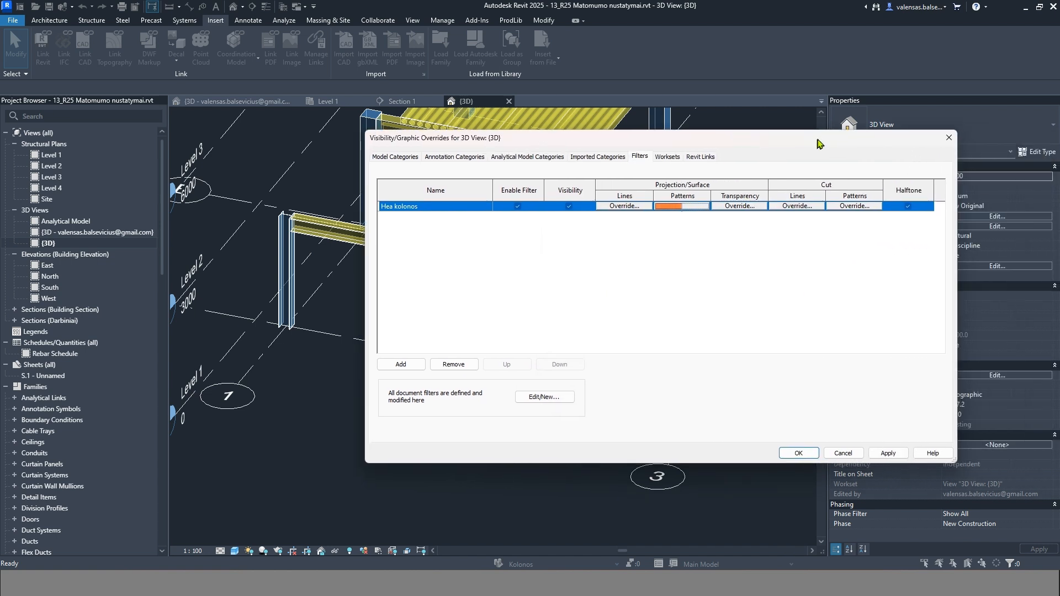
pyautogui.click(908, 206)
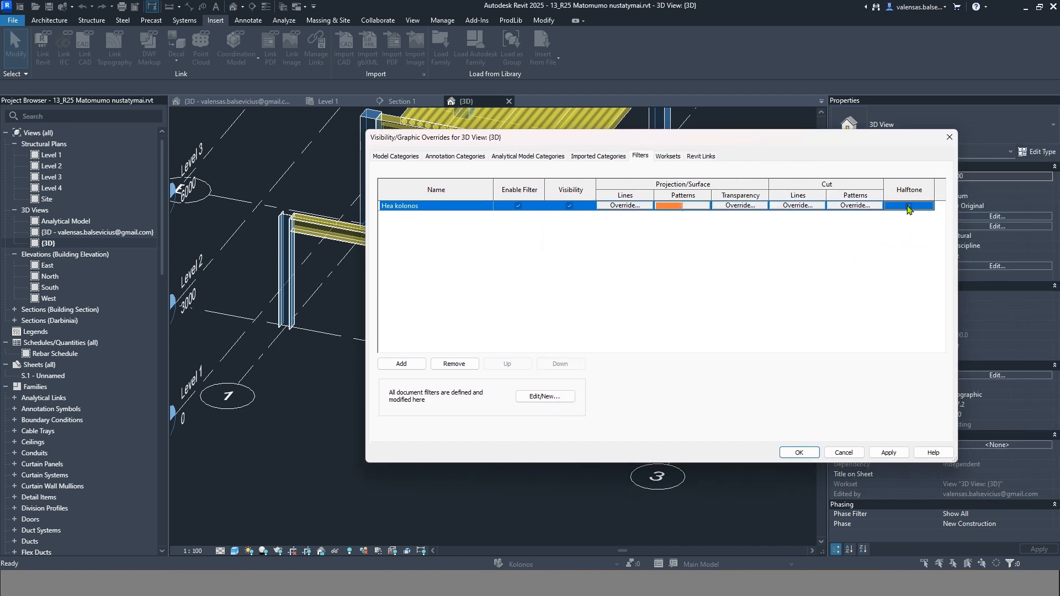
pyautogui.click(799, 453)
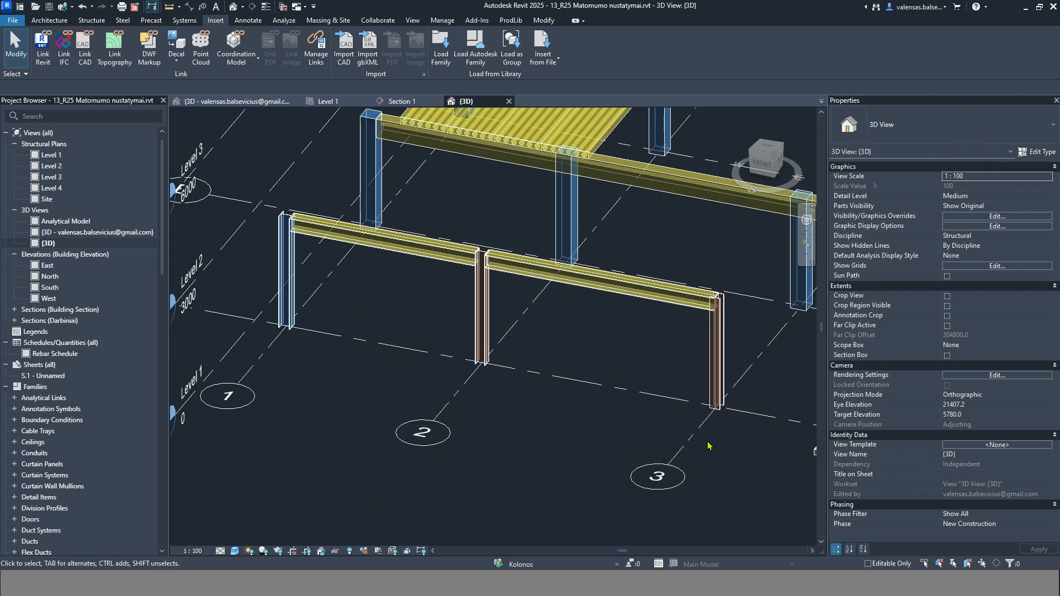
pyautogui.scroll(5, 510, 316)
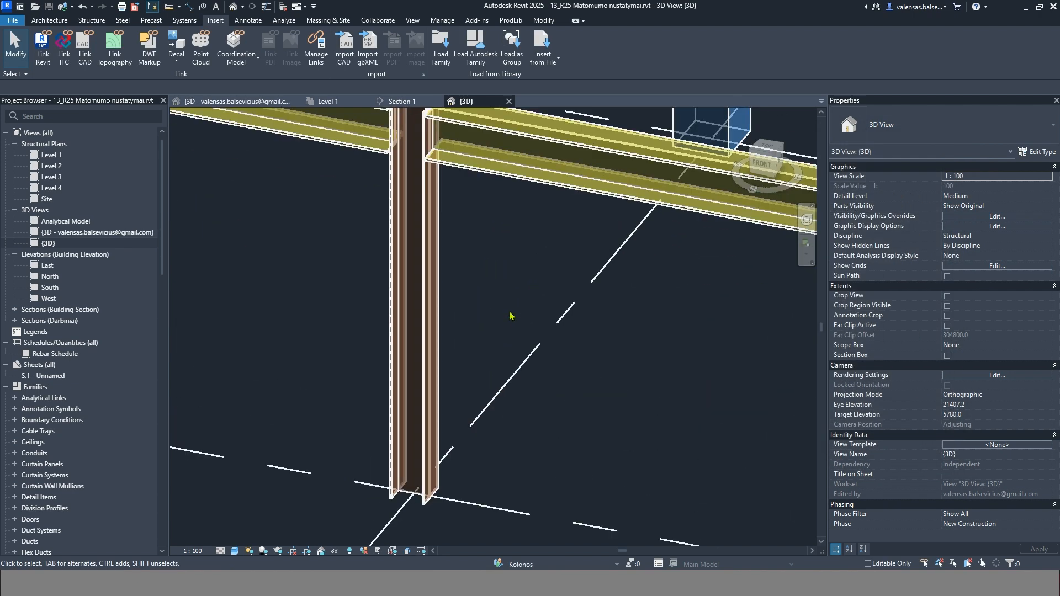
pyautogui.scroll(-2, 510, 317)
pyautogui.scroll(-3, 465, 294)
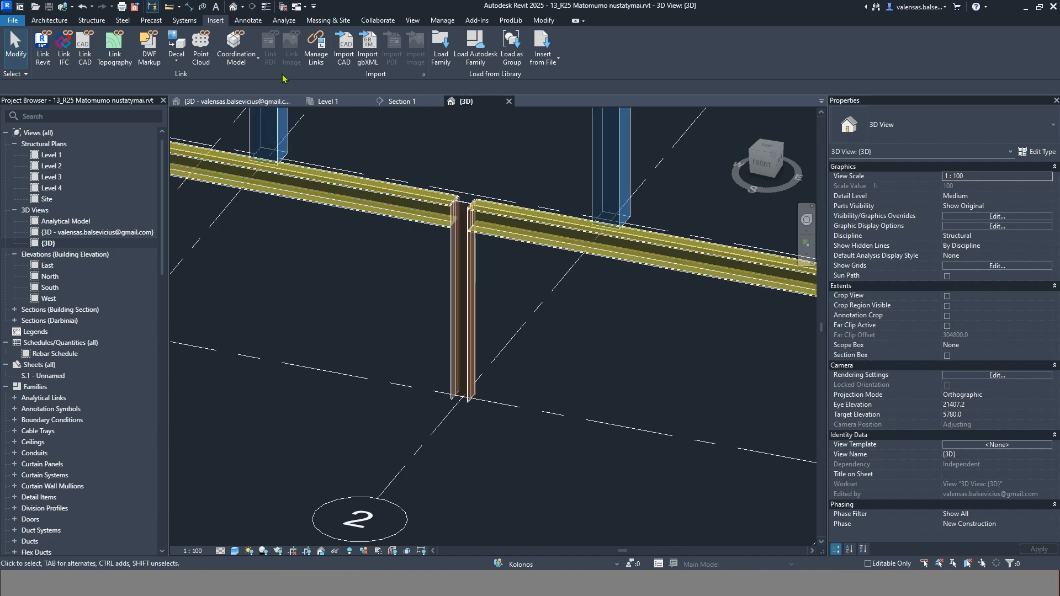
pyautogui.scroll(-2, 350, 279)
pyautogui.scroll(-4, 390, 374)
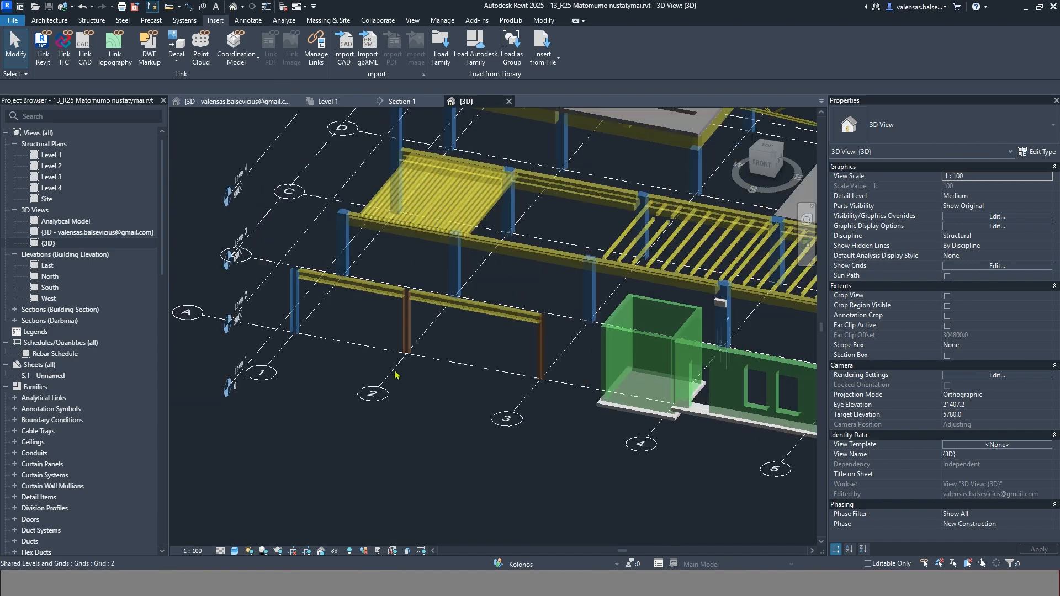
pyautogui.keyDown('shift'); pyautogui.moveTo(489, 373); pyautogui.dragTo(423, 358, button='middle'); pyautogui.keyUp('shift')
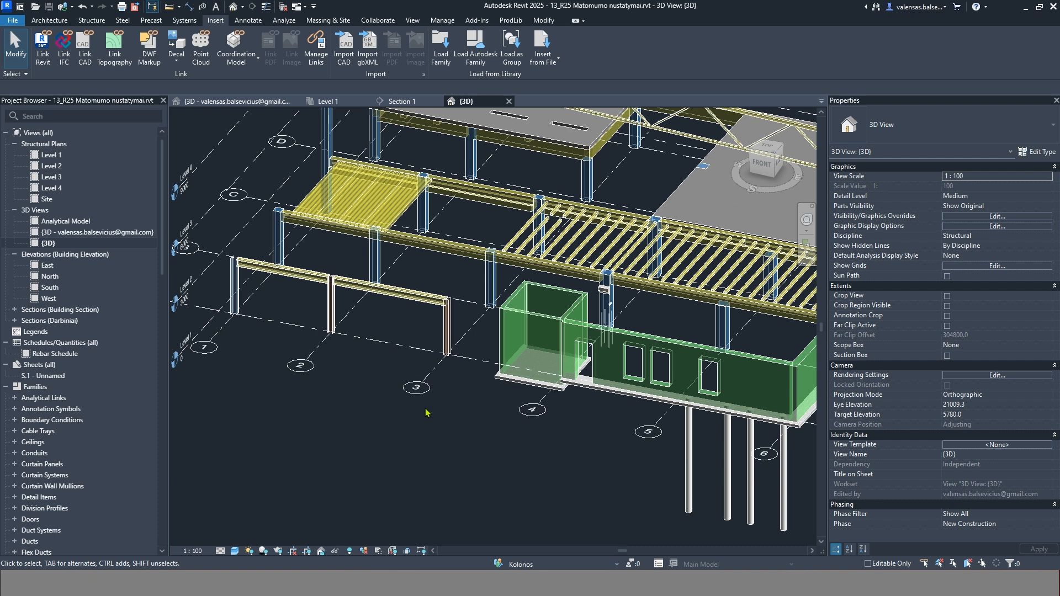
# - Disable the Hea kolonos filter in the {3D} view's graphic overrides and apply the change
pyautogui.hotkey('shift', 'v')
pyautogui.press('v')
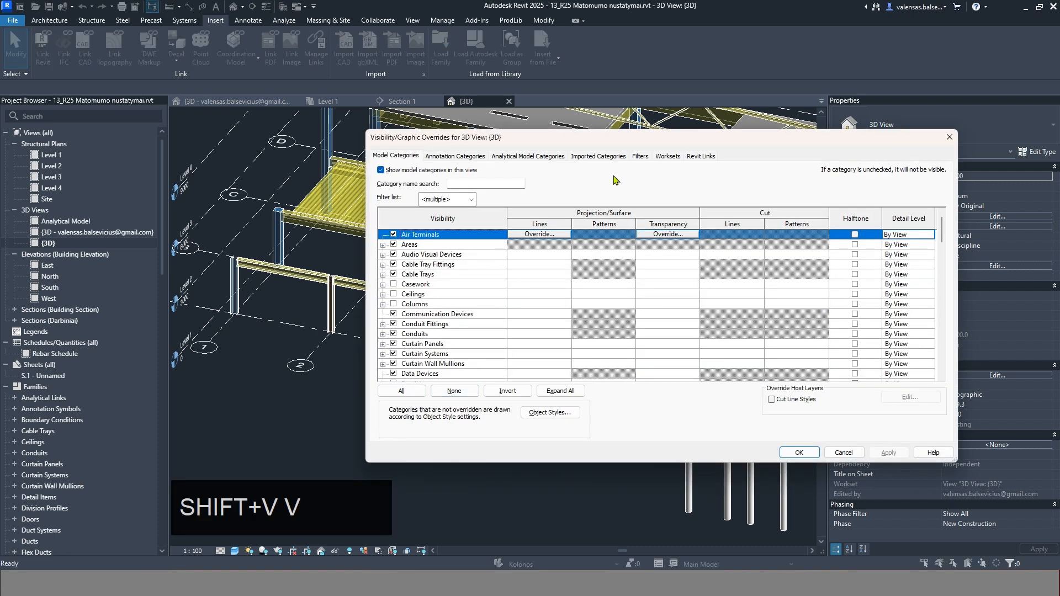
pyautogui.click(640, 157)
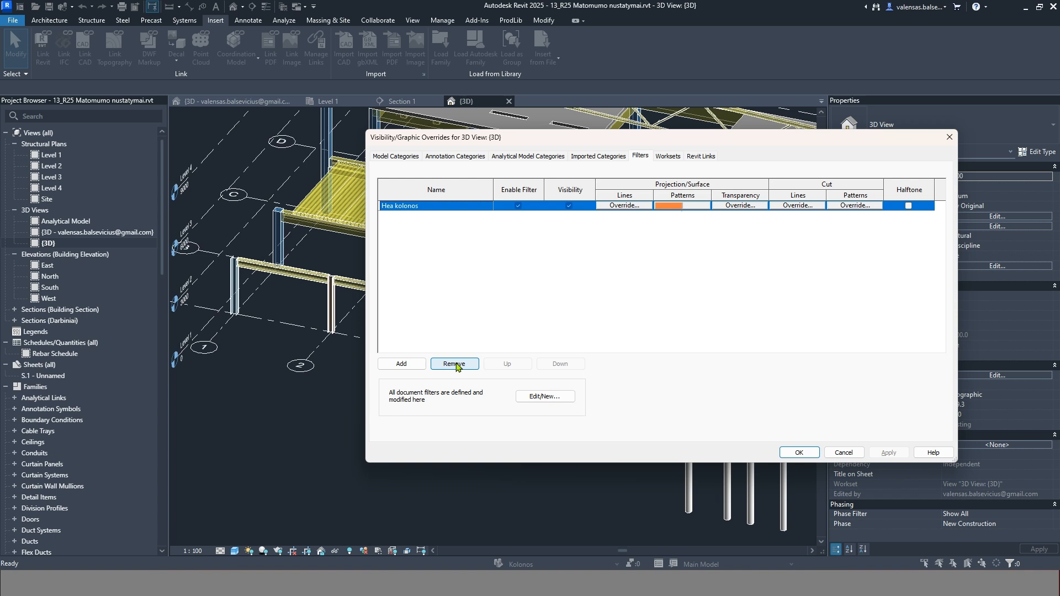
pyautogui.click(518, 206)
pyautogui.click(888, 452)
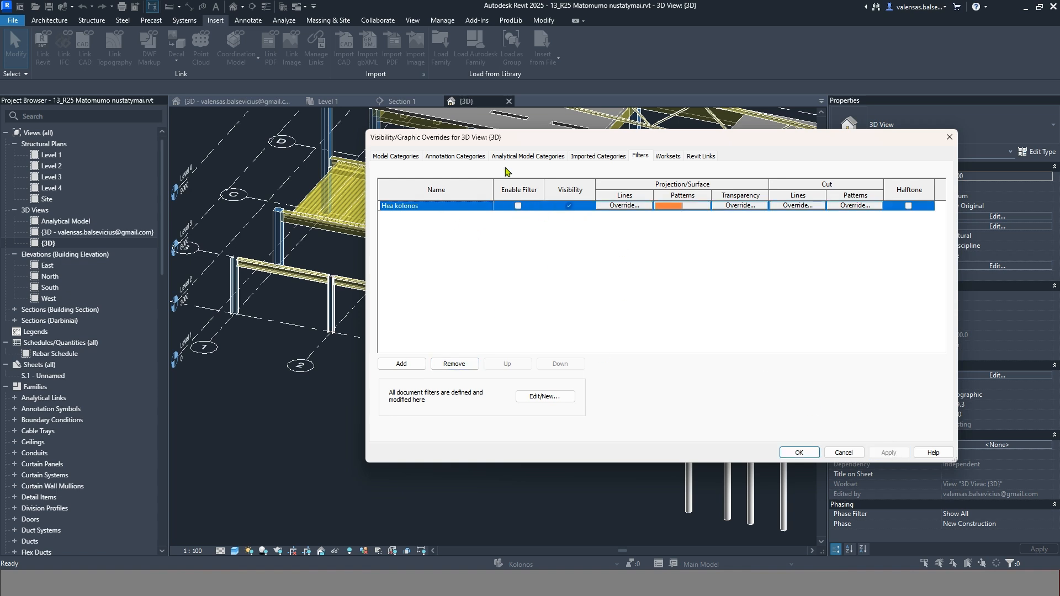
# - Re-enable the Hea kolonos filter and apply it, then disable the filter again and apply
pyautogui.moveTo(520, 143); pyautogui.dragTo(596, 135)
pyautogui.click(594, 198)
pyautogui.click(965, 445)
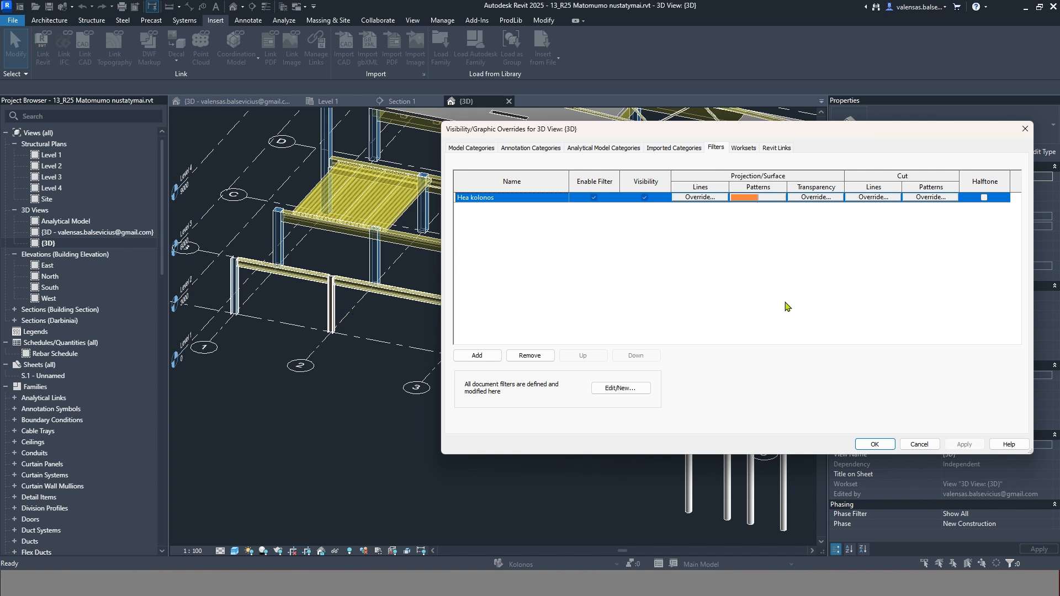
pyautogui.click(595, 199)
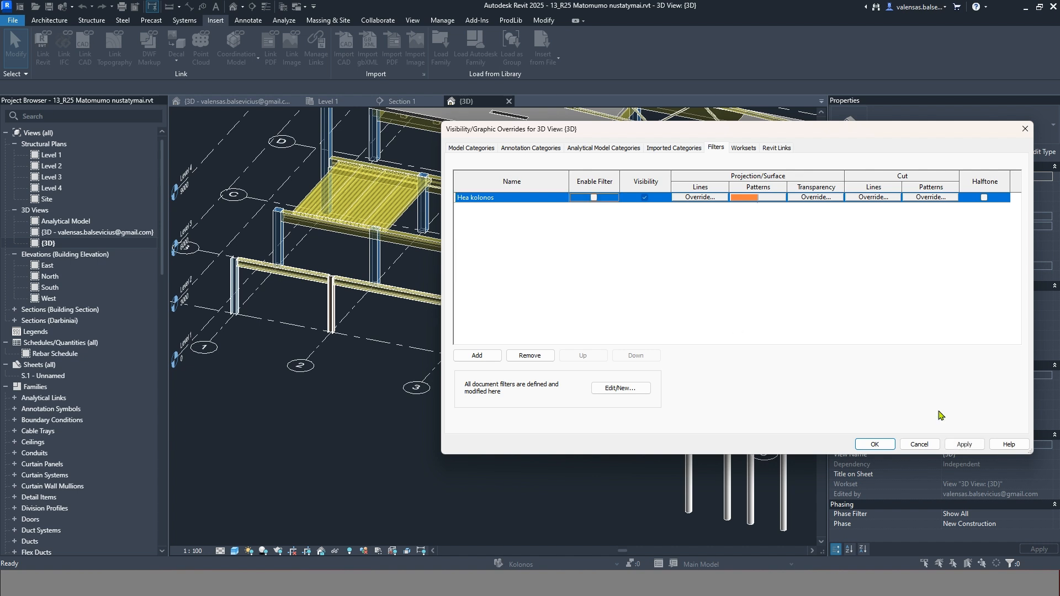
pyautogui.click(964, 444)
# - Set the Kolonos workset's visibility to Hide in the {3D} view and accept the overrides
pyautogui.click(740, 149)
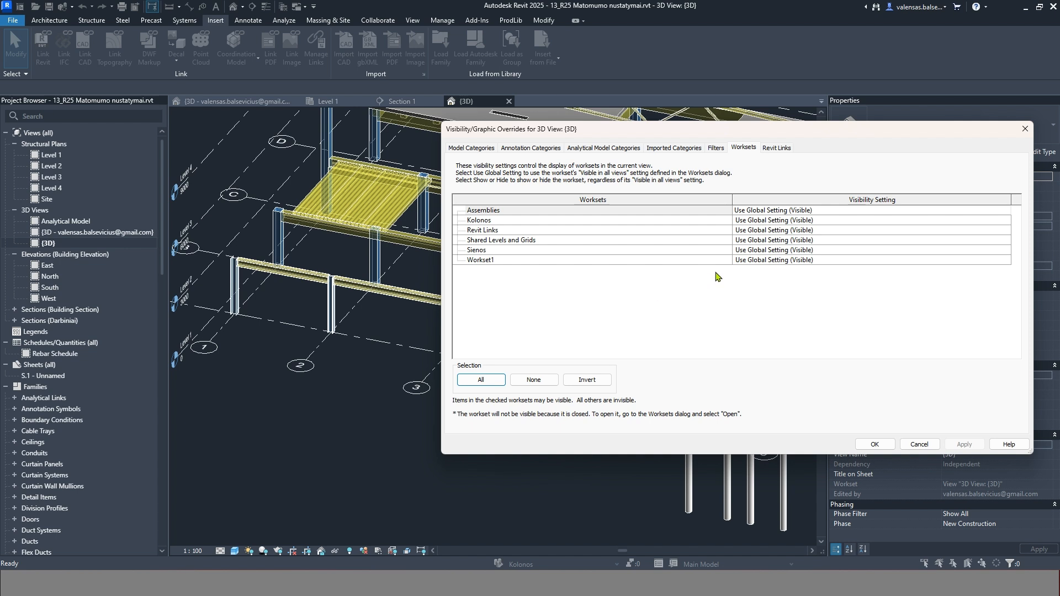
pyautogui.click(679, 220)
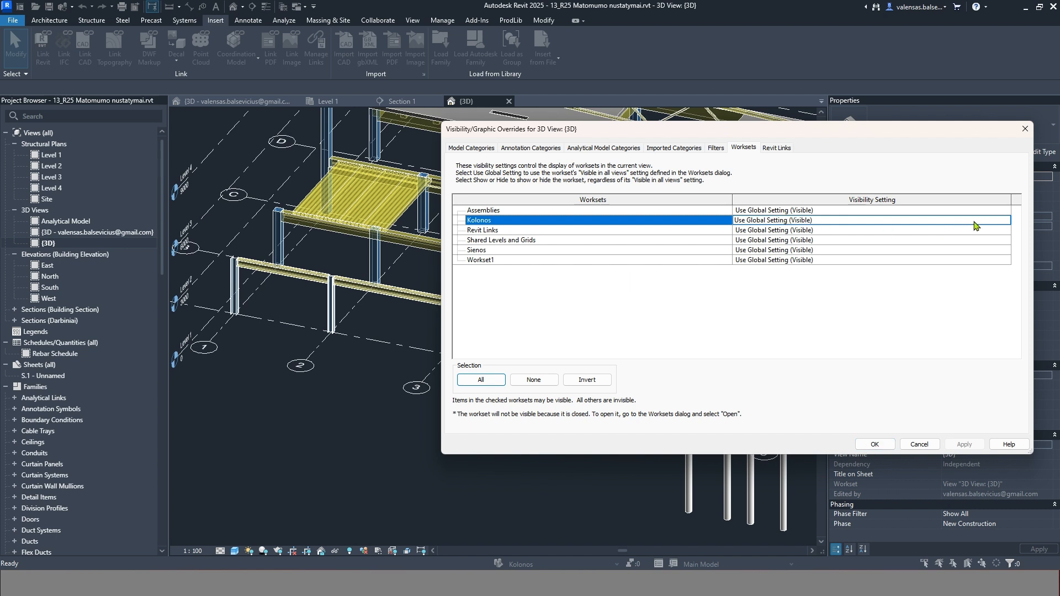
pyautogui.click(1006, 223)
pyautogui.click(1006, 224)
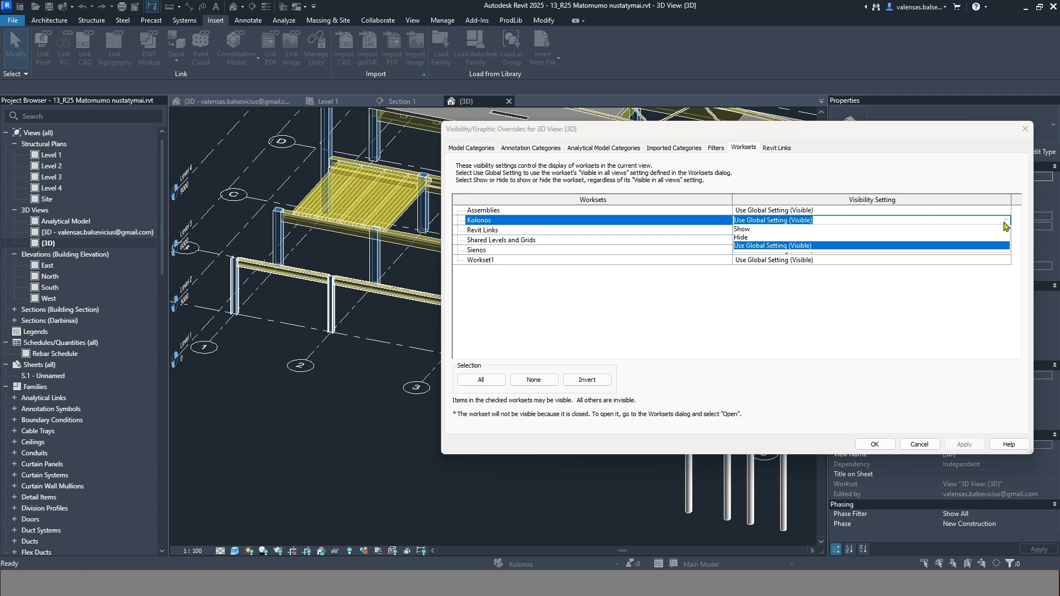
pyautogui.click(761, 238)
pyautogui.click(964, 444)
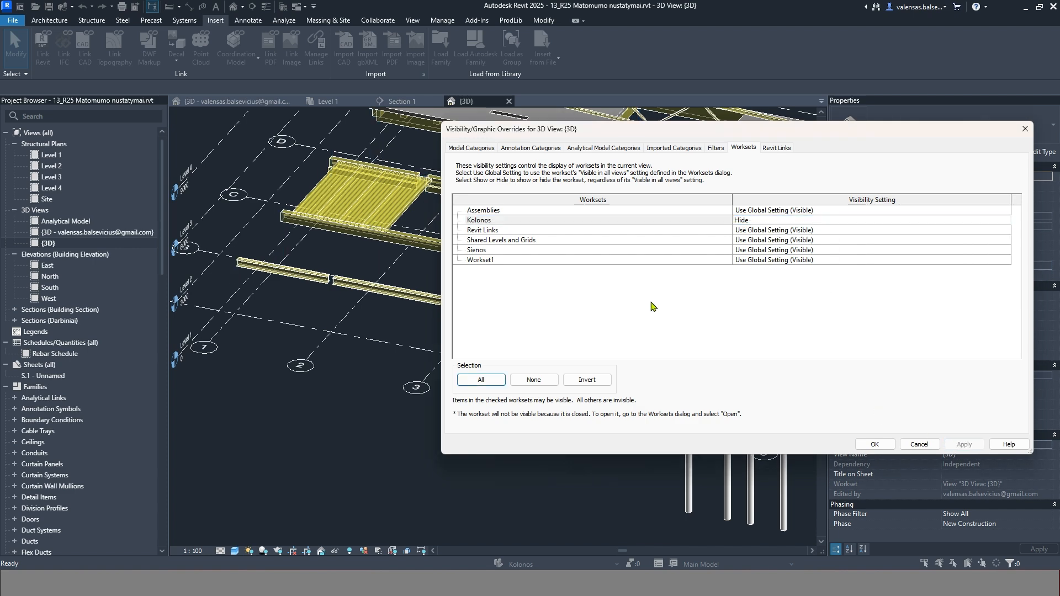
pyautogui.click(873, 444)
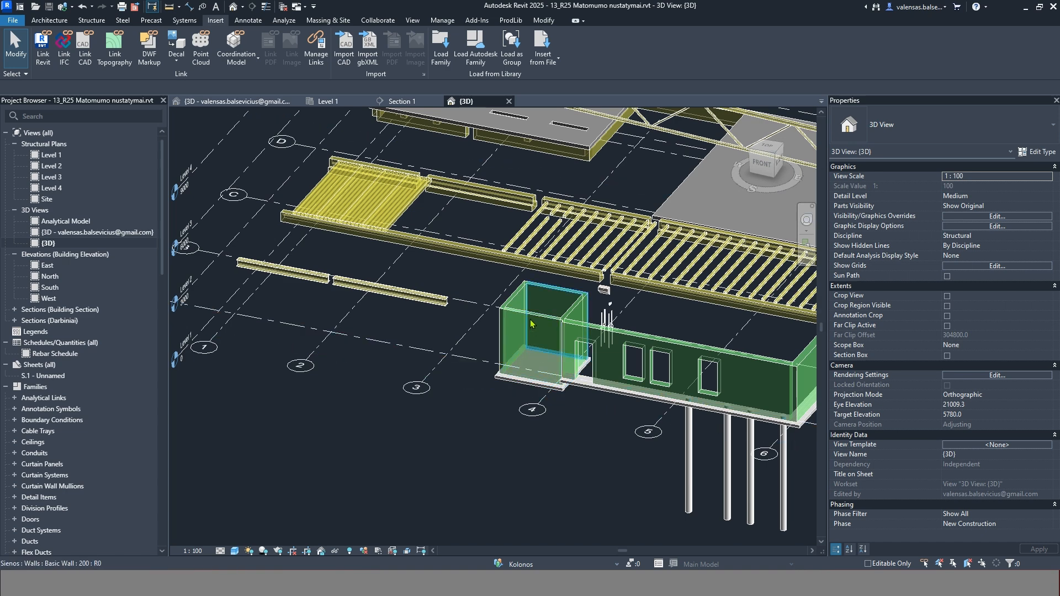
# - Select two walls of the small enclosure near grid 4 and check their workset assignment and the available worksets
pyautogui.click(513, 299)
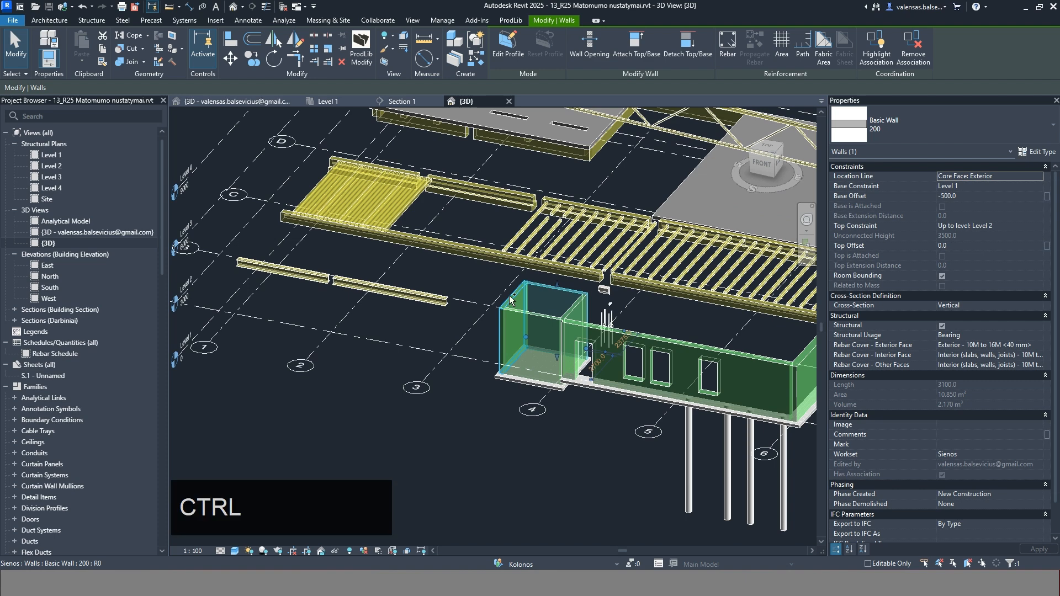
pyautogui.keyDown('ctrl'); pyautogui.click(530, 341); pyautogui.keyUp('ctrl')
pyautogui.scroll(-3, 955, 299)
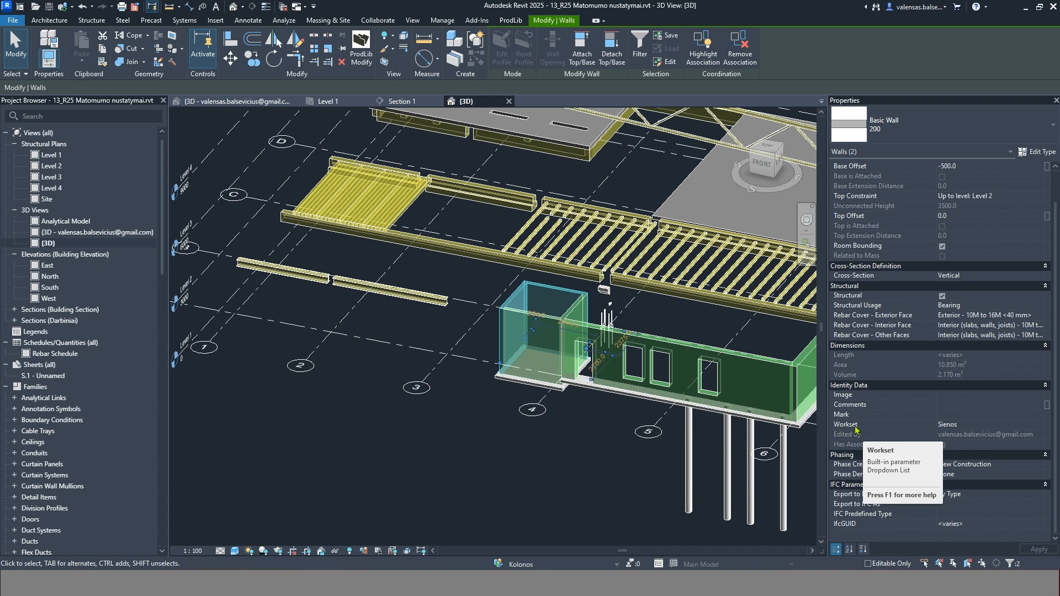
pyautogui.click(988, 425)
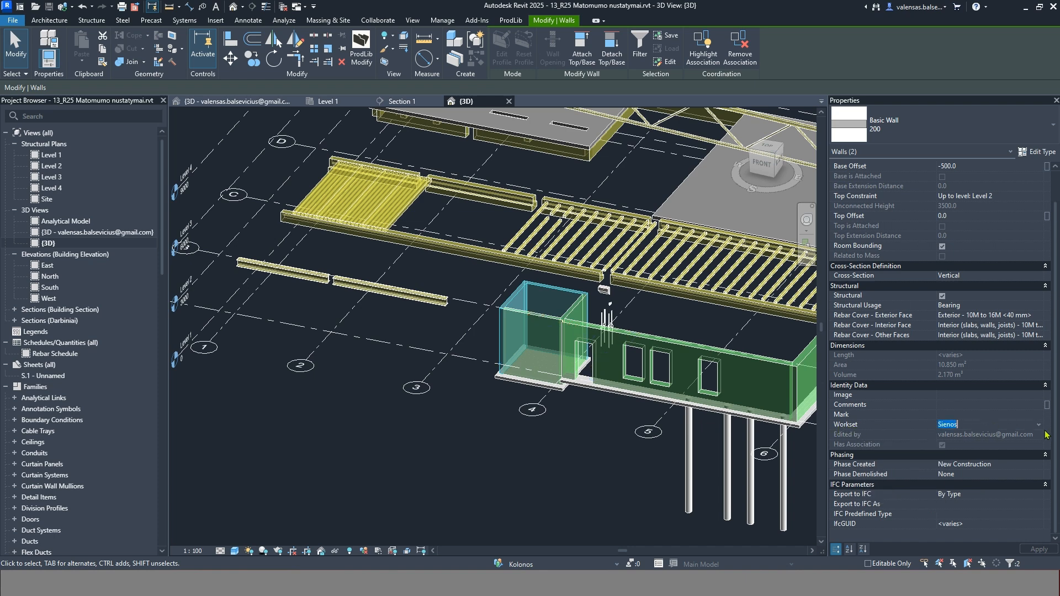
pyautogui.click(1039, 425)
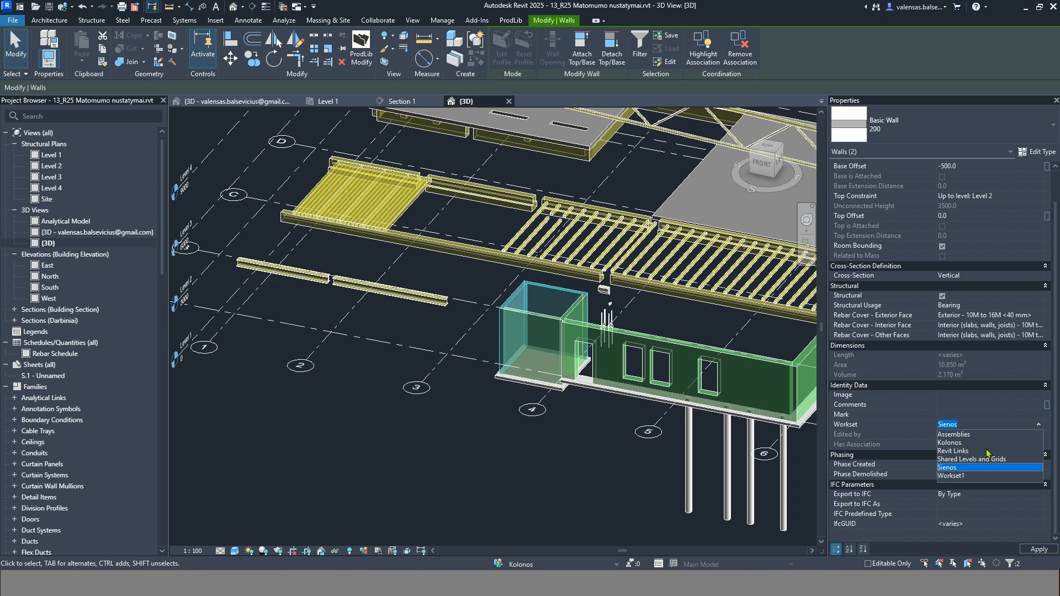
pyautogui.click(556, 471)
pyautogui.click(550, 470)
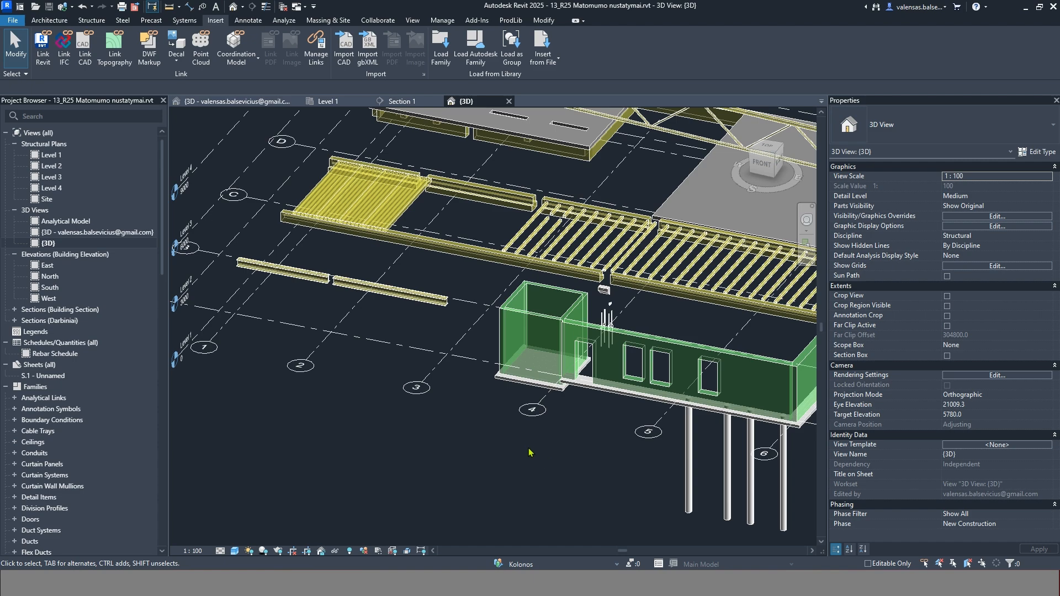
# - Set the Kolonos workset's visibility in the {3D} view back to Use Global Setting (Visible) and apply it
pyautogui.scroll(-3, 397, 411)
pyautogui.keyDown('shift'); pyautogui.moveTo(397, 411); pyautogui.dragTo(457, 440, button='middle'); pyautogui.keyUp('shift')
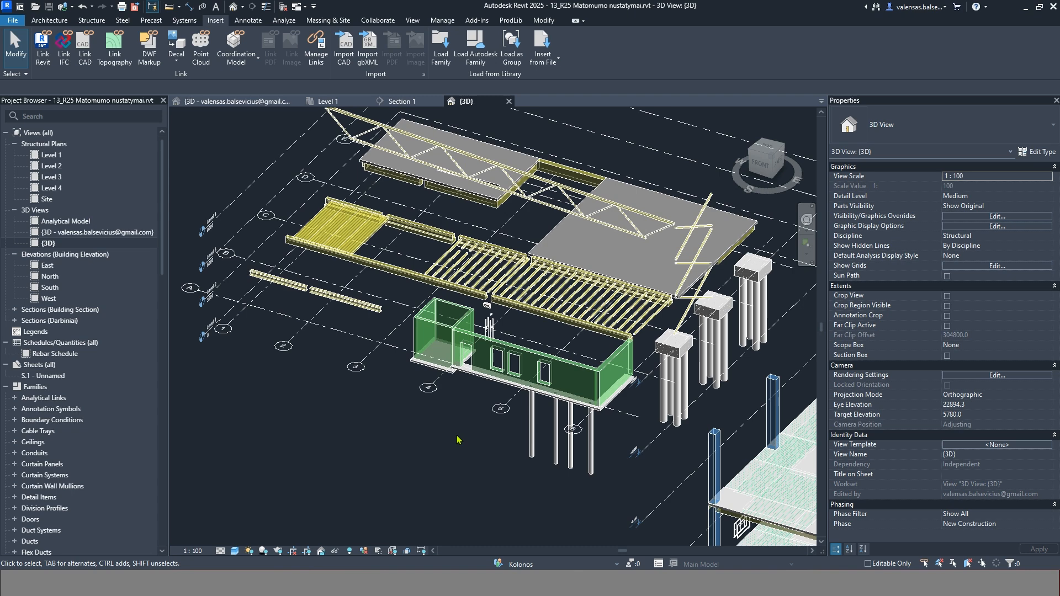
pyautogui.hotkey('shift', 'v')
pyautogui.press('v')
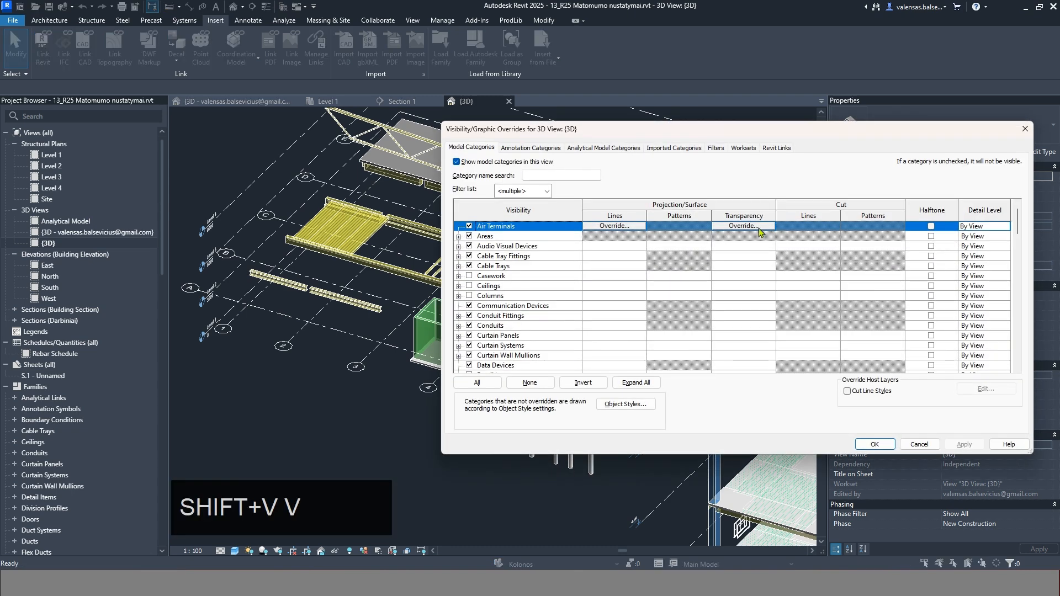
pyautogui.click(716, 150)
pyautogui.click(743, 148)
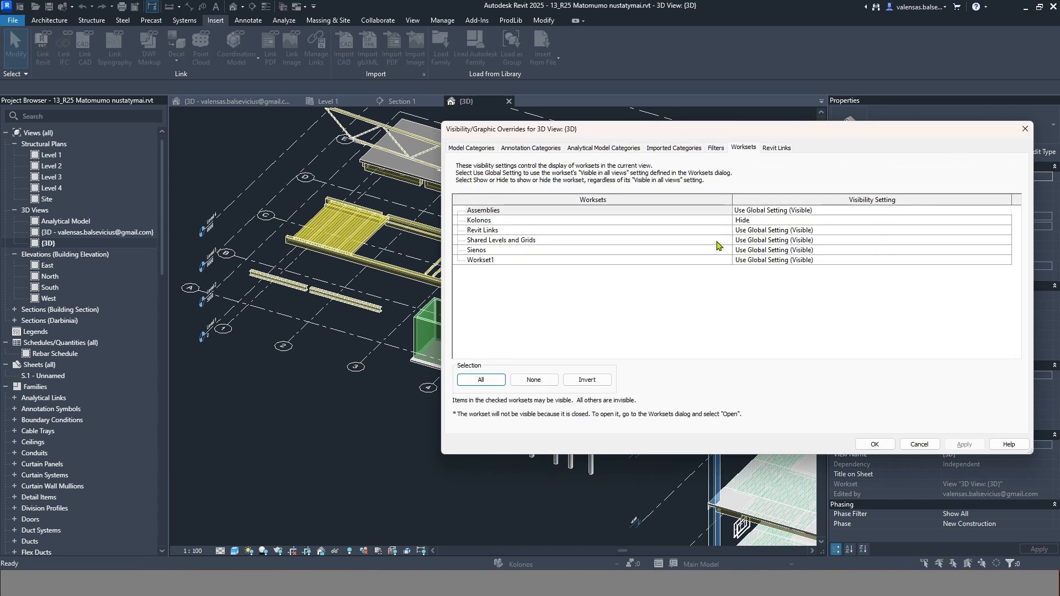
pyautogui.click(1008, 223)
pyautogui.click(773, 246)
pyautogui.click(953, 444)
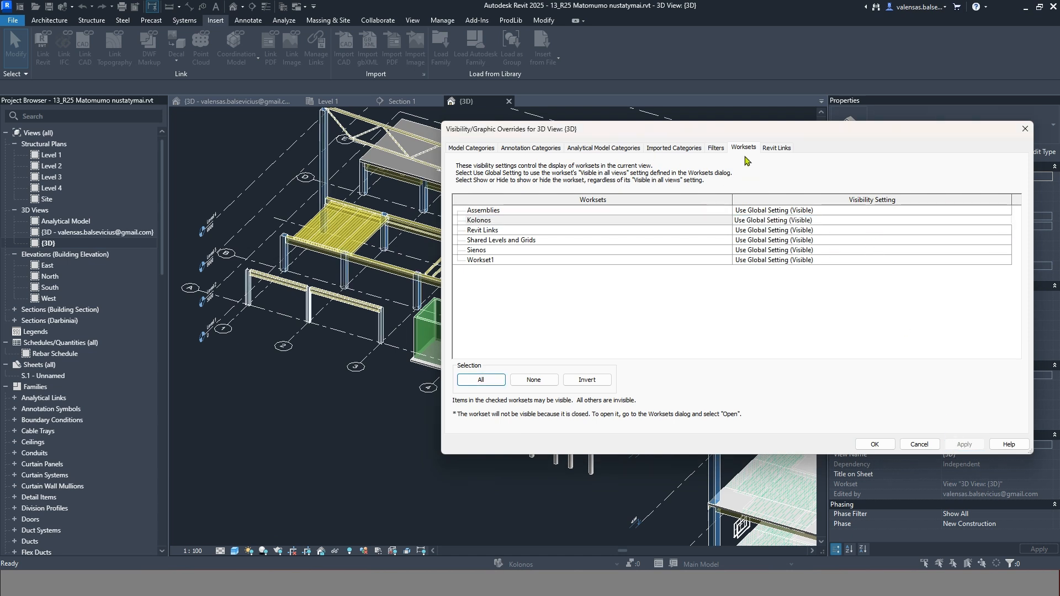
# - Turn off the visibility of the linked model R25 Pavyzdinis projektas.rvt in the {3D} view and accept the overrides
pyautogui.click(774, 148)
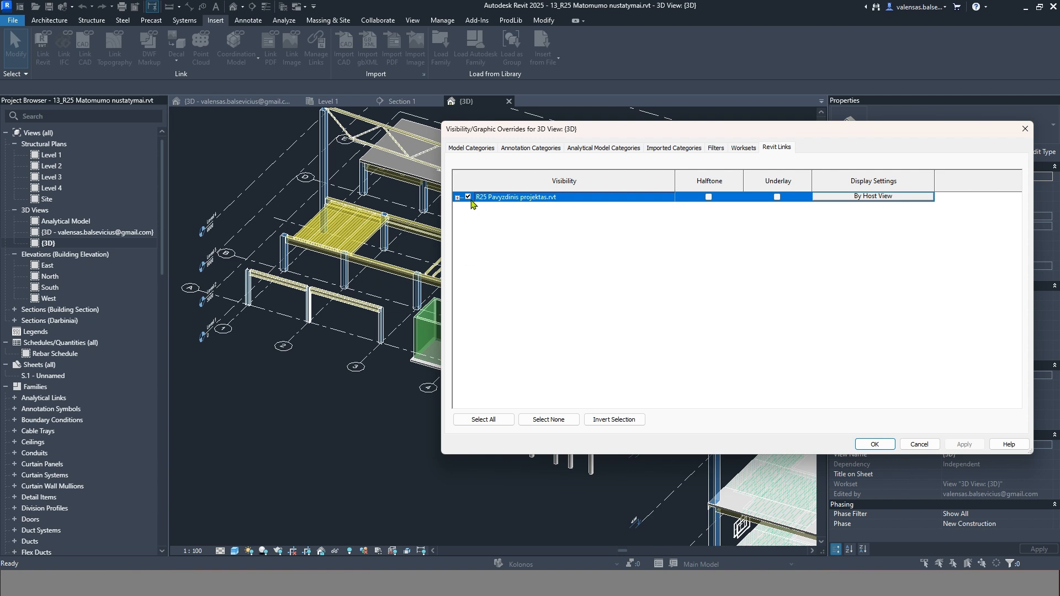
pyautogui.click(964, 444)
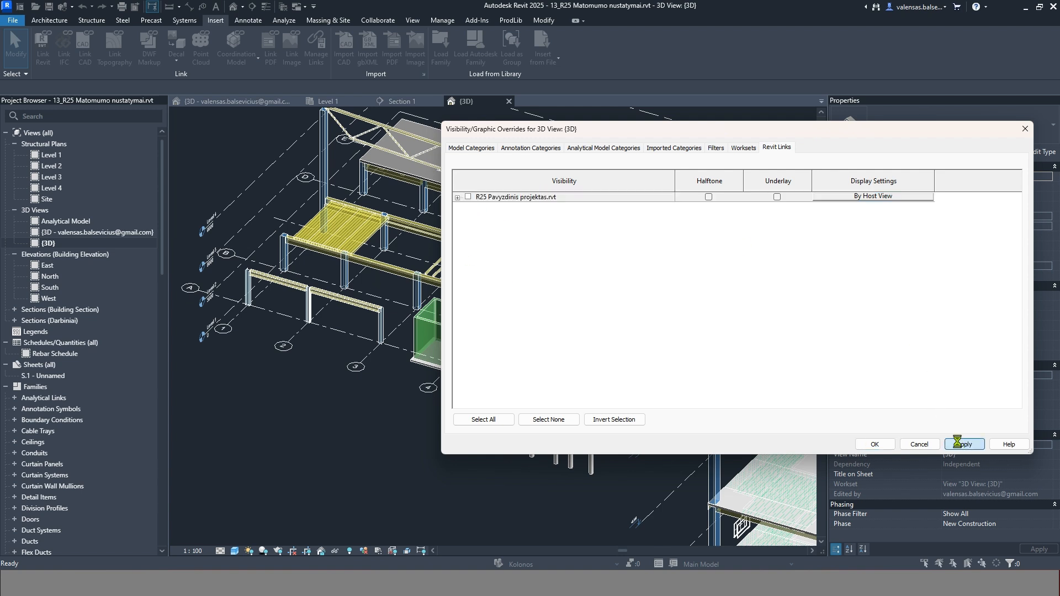
pyautogui.press('Return')
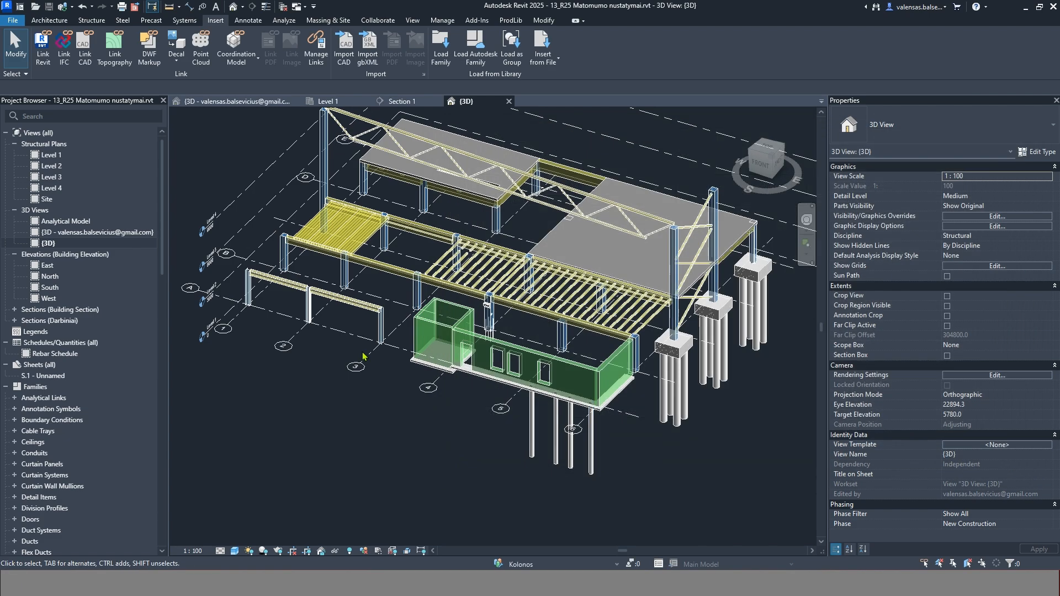
# - Turn the linked model R25 Pavyzdinis projektas.rvt back on in the {3D} view and apply the change
pyautogui.scroll(-5, 381, 368)
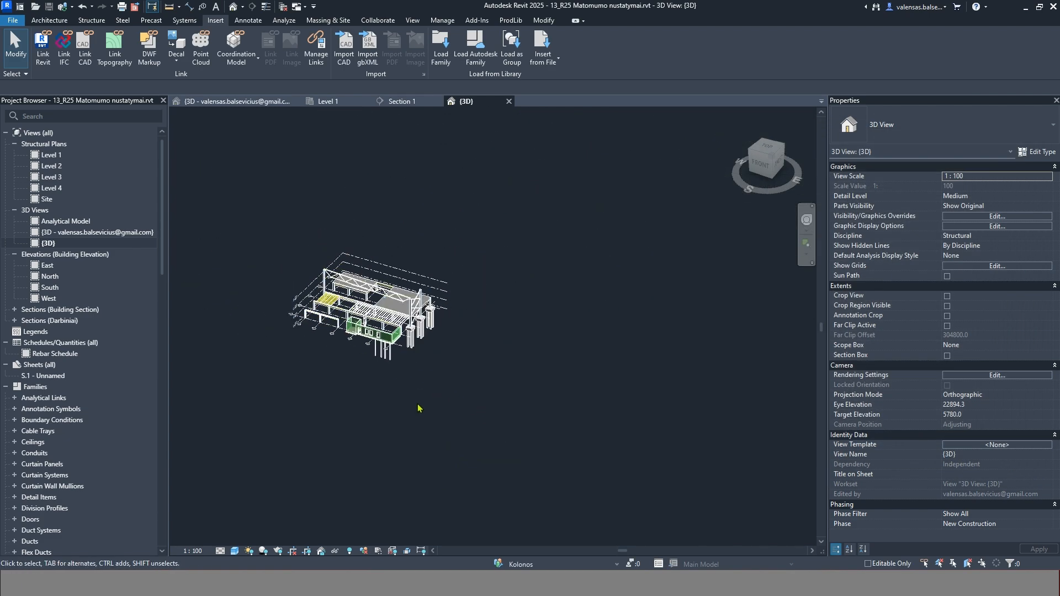
pyautogui.press('v')
pyautogui.press('v')
pyautogui.moveTo(706, 135); pyautogui.dragTo(744, 38)
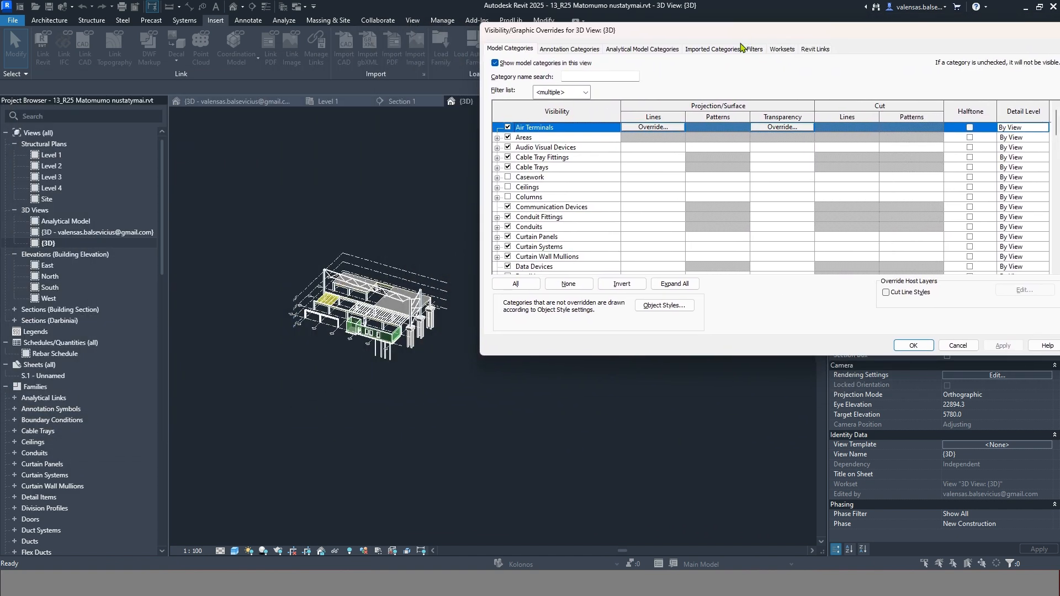
pyautogui.click(815, 50)
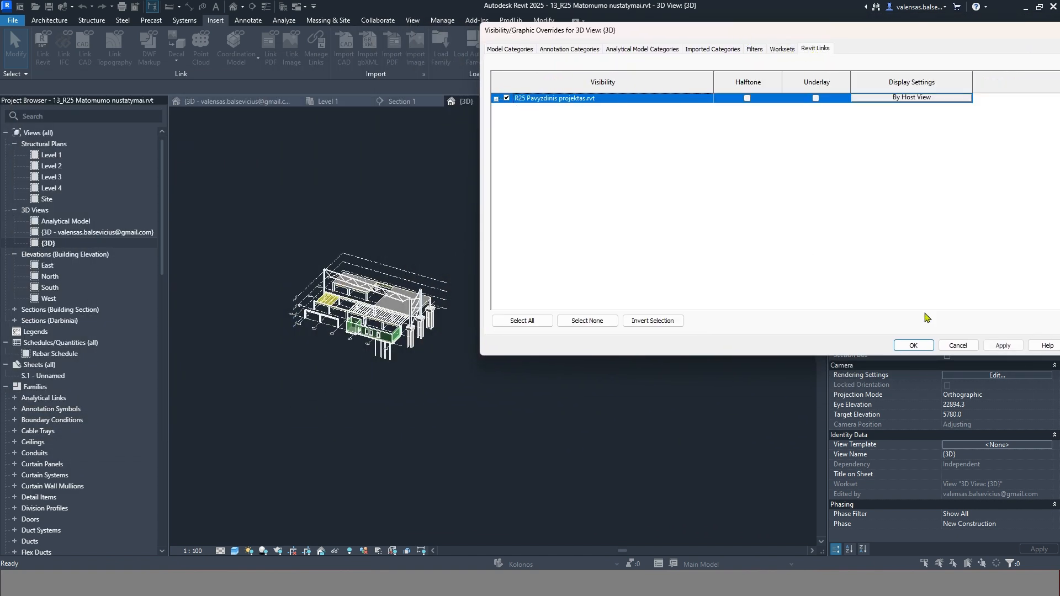
pyautogui.click(1003, 346)
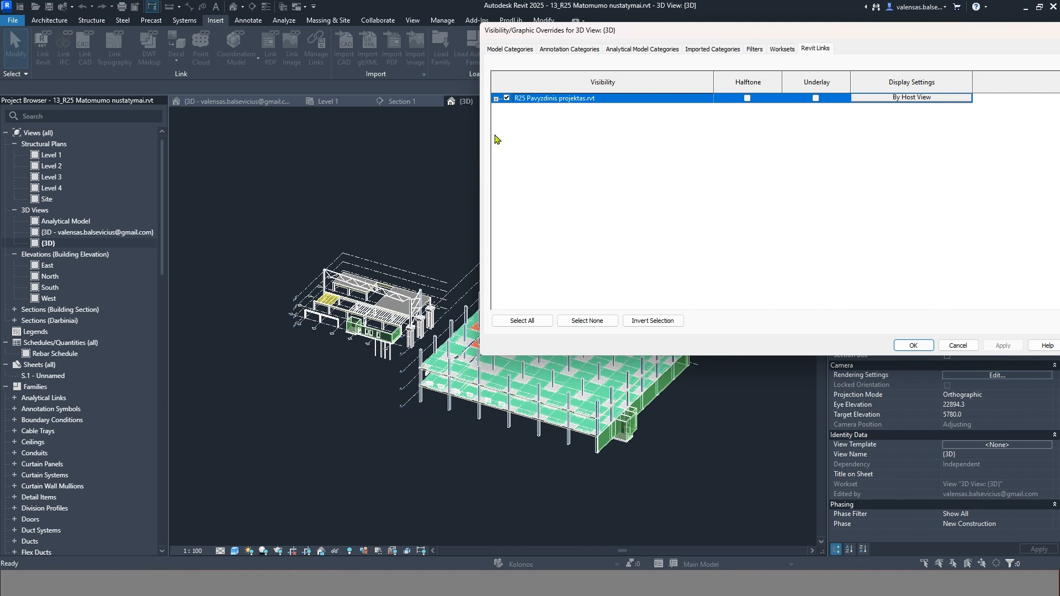
# - Open the display settings of the linked model R25 Pavyzdinis projektas.rvt and switch them to Custom
pyautogui.click(496, 99)
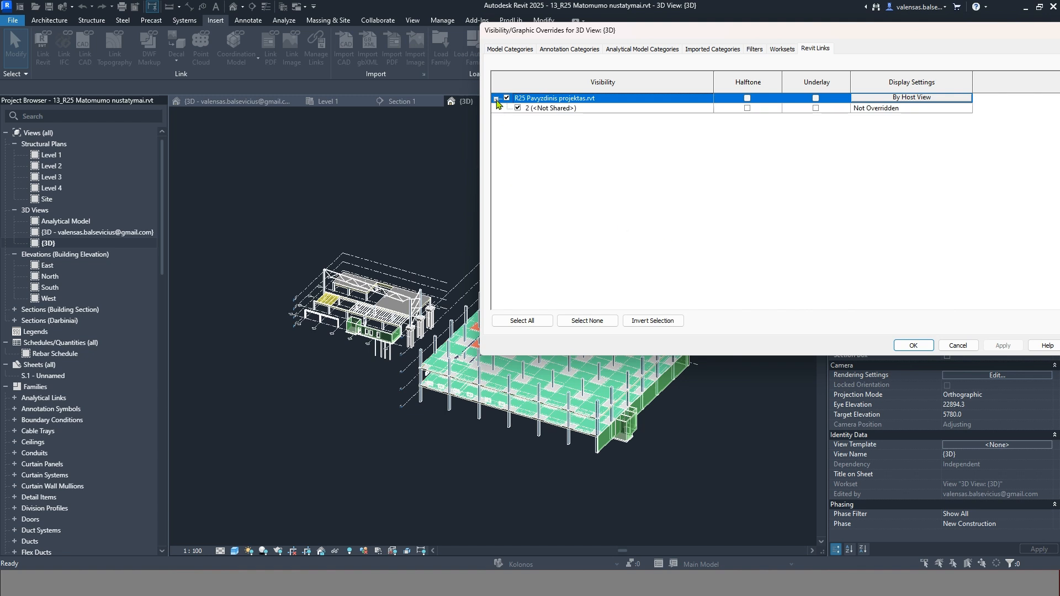
pyautogui.click(906, 98)
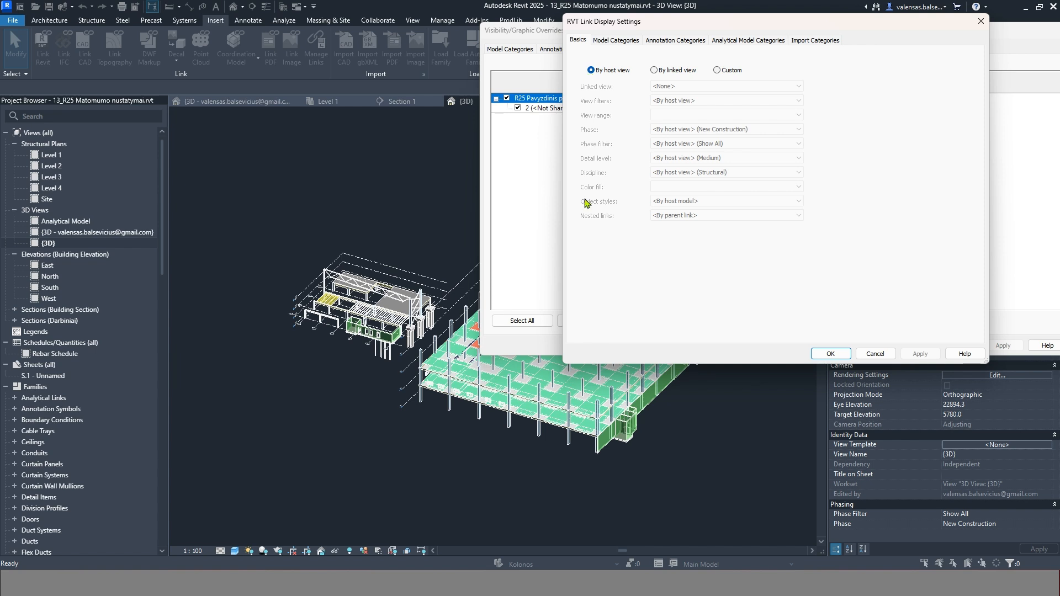
pyautogui.click(682, 70)
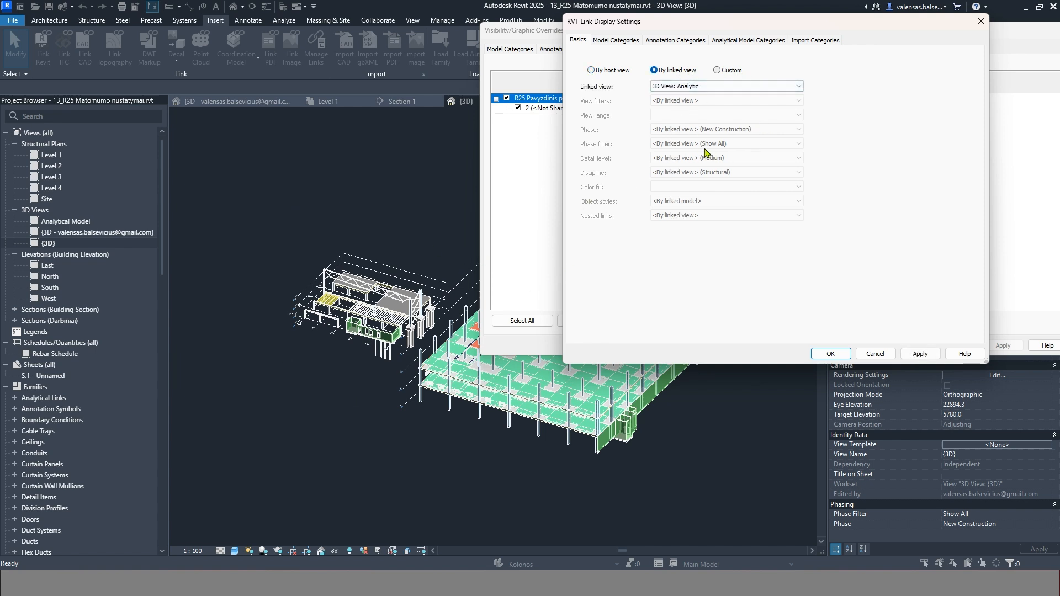
pyautogui.click(726, 71)
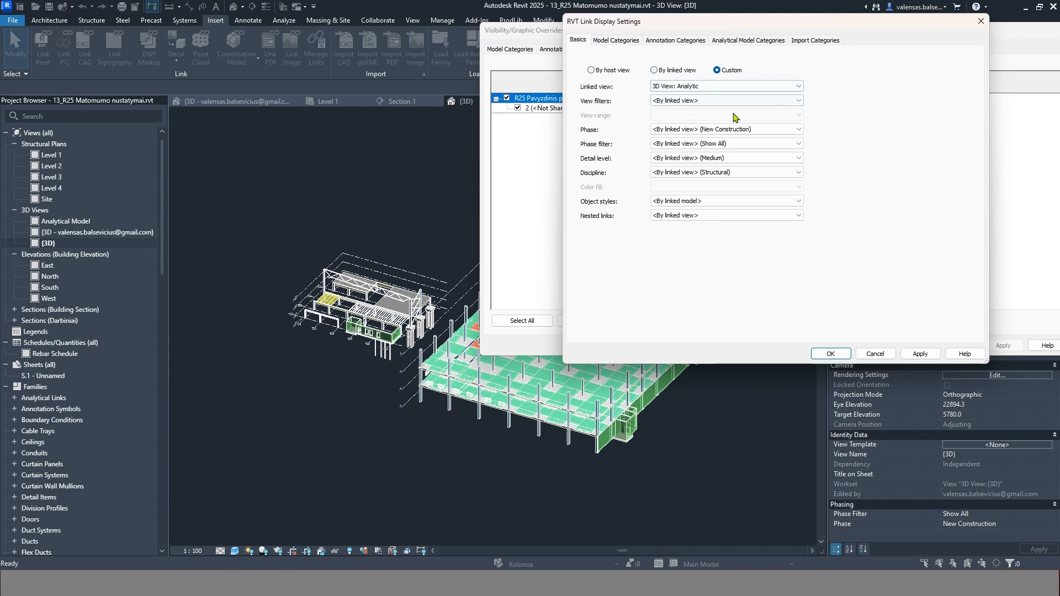
# - Set the linked model's model categories to <Custom> in its display settings
pyautogui.click(619, 40)
pyautogui.click(750, 58)
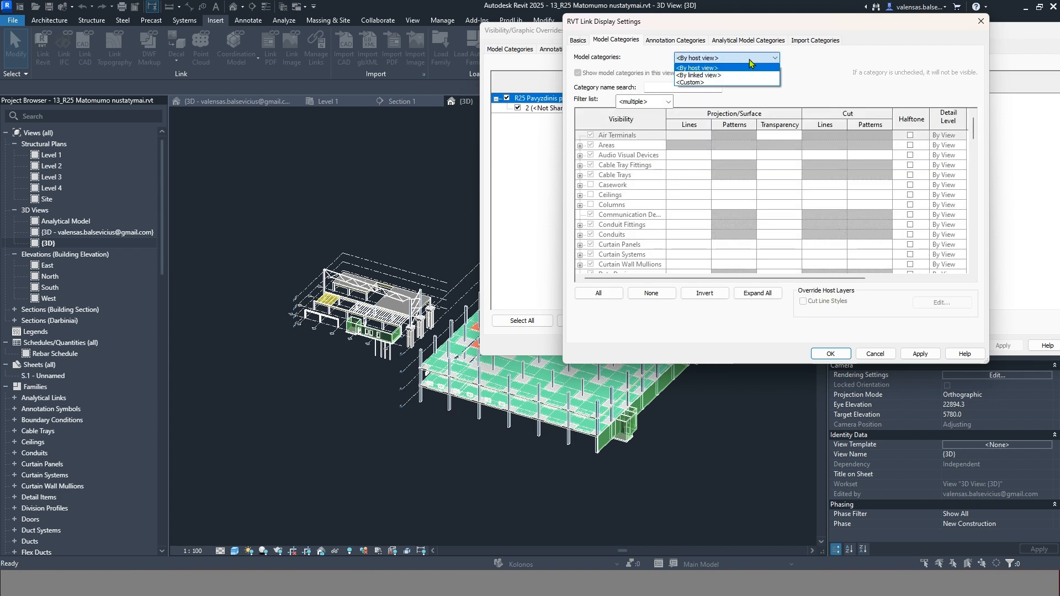
pyautogui.click(751, 63)
pyautogui.click(749, 58)
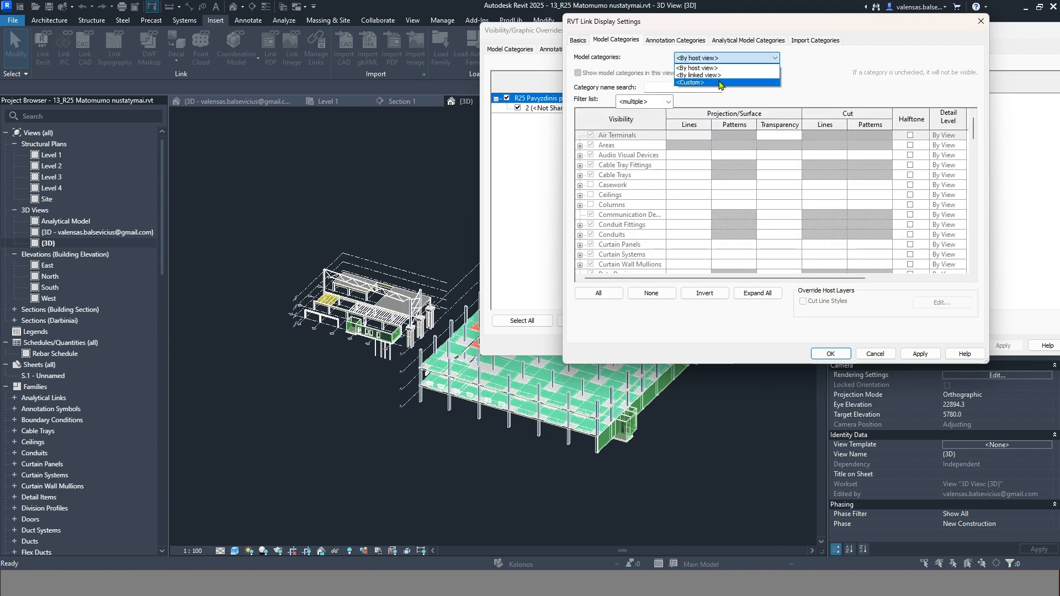
pyautogui.click(690, 82)
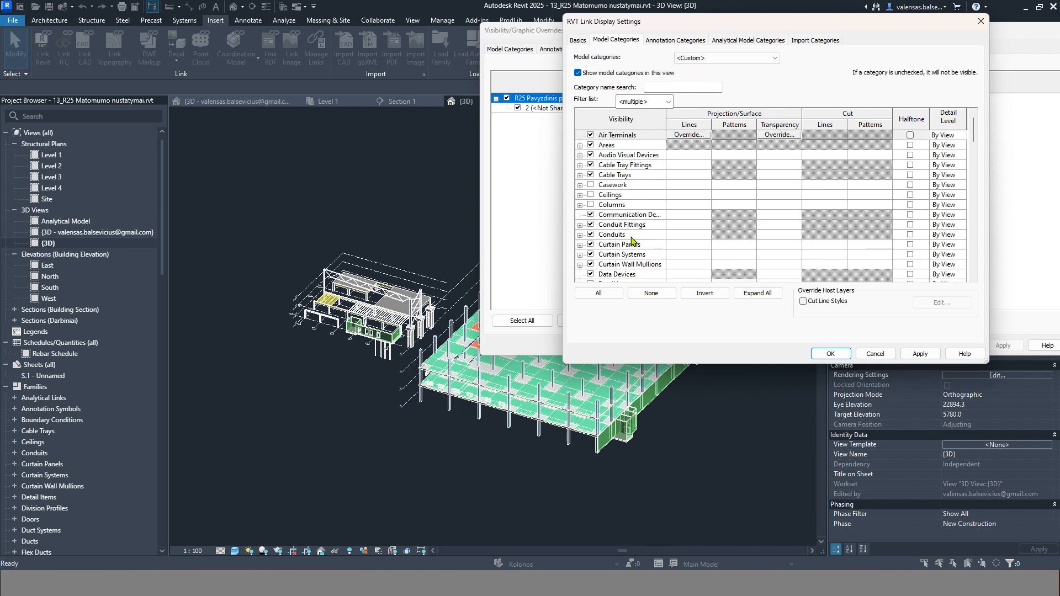
# - Override the projection surface patterns of all the link's model categories with a solid yellow (RAL 1026) foreground, apply and accept
pyautogui.click(598, 293)
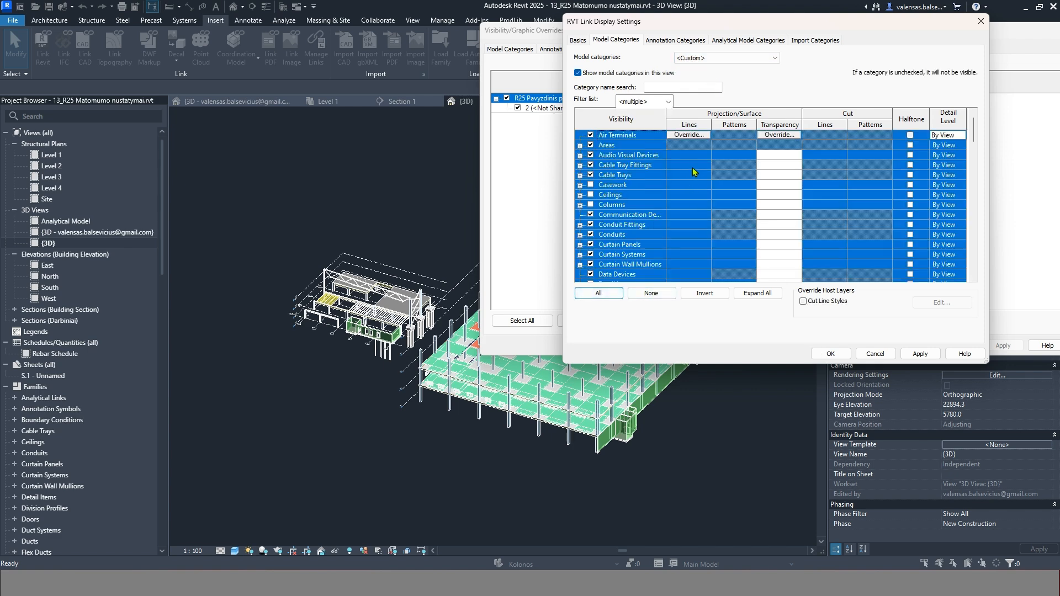
pyautogui.click(733, 196)
pyautogui.click(734, 195)
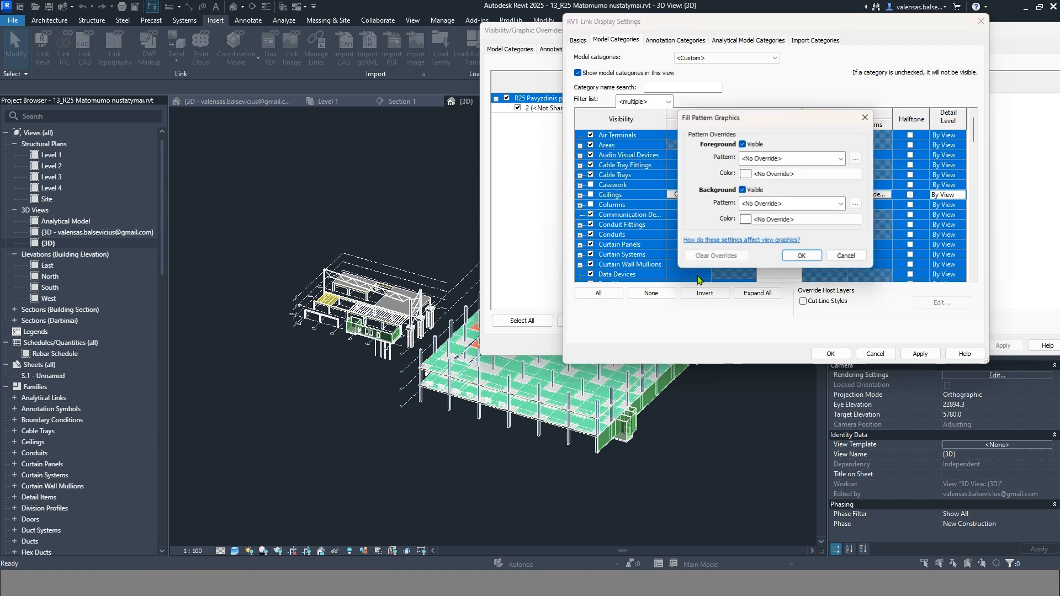
pyautogui.click(788, 159)
pyautogui.click(755, 180)
pyautogui.click(754, 173)
pyautogui.click(690, 203)
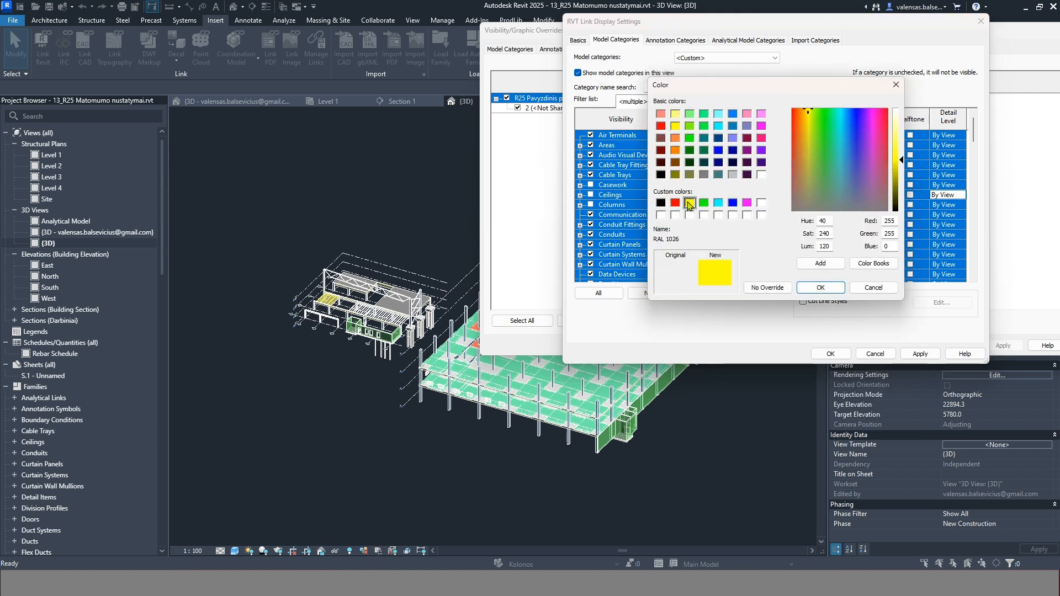
pyautogui.click(821, 288)
pyautogui.click(795, 333)
pyautogui.click(919, 353)
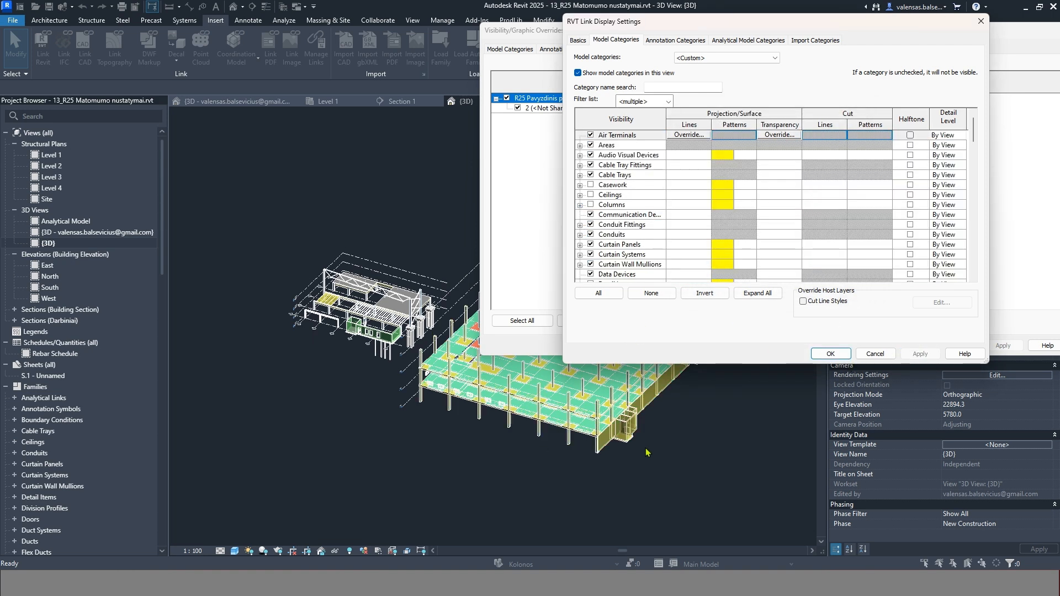
pyautogui.click(830, 354)
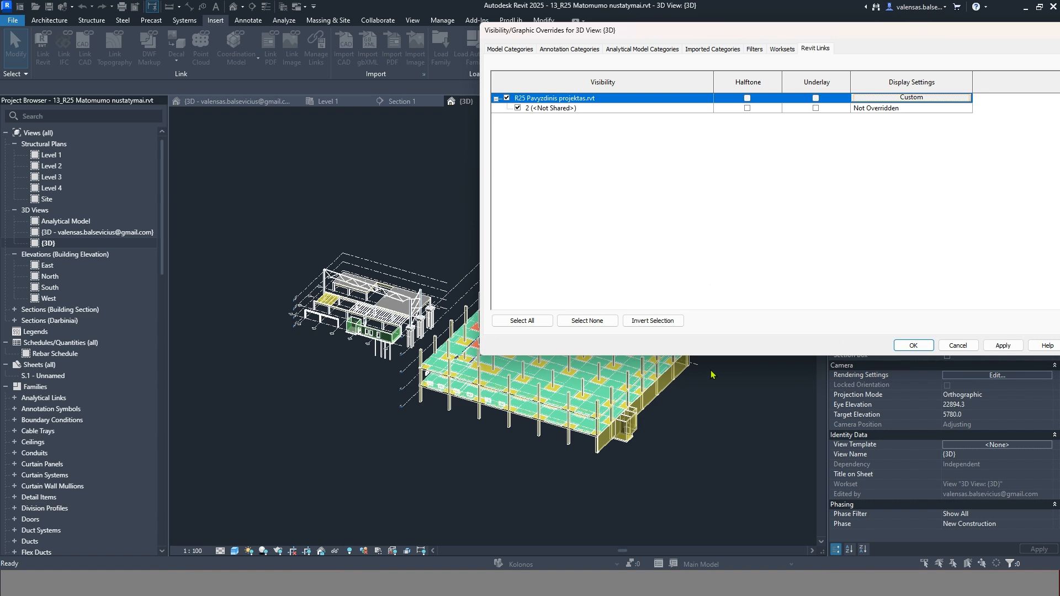
# - Turn off the Structural Rebar category for the linked model in its display settings and accept the view's overrides
pyautogui.click(910, 98)
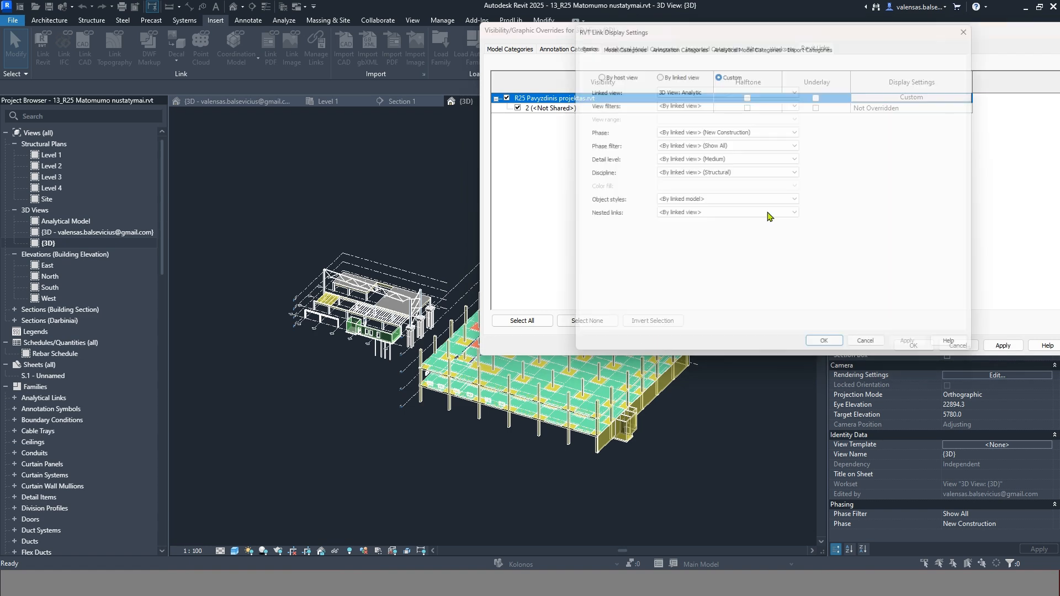
pyautogui.click(629, 41)
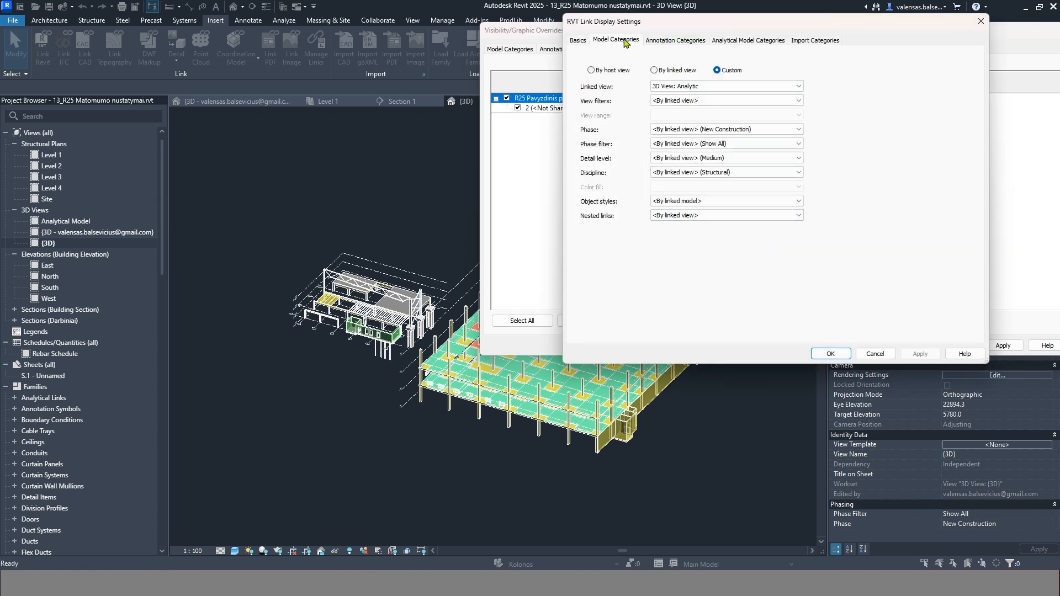
pyautogui.click(632, 236)
pyautogui.press('r')
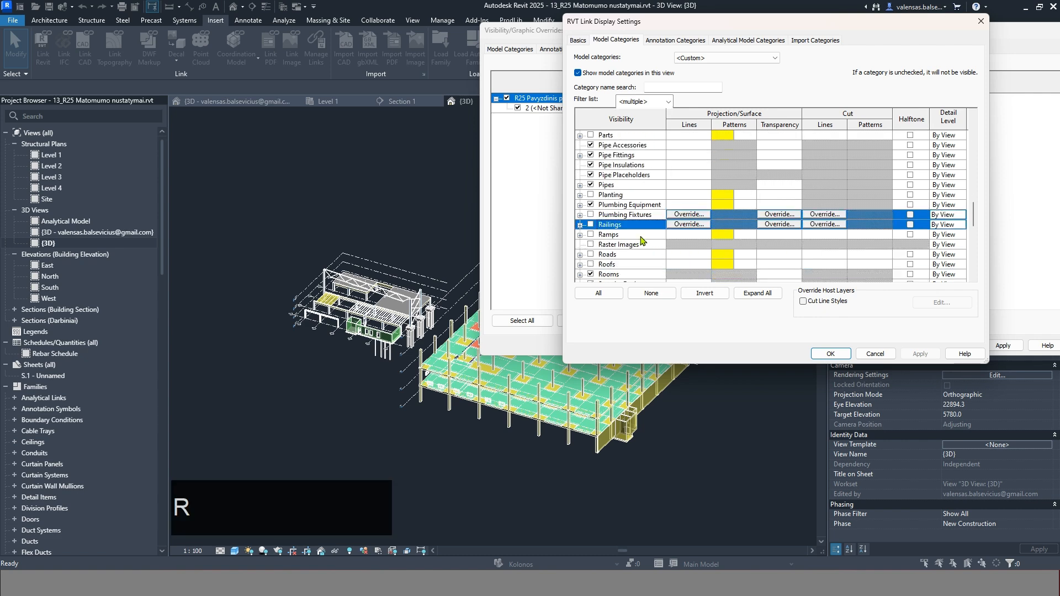
pyautogui.scroll(-3, 649, 230)
pyautogui.scroll(-2, 649, 229)
pyautogui.scroll(-2, 655, 234)
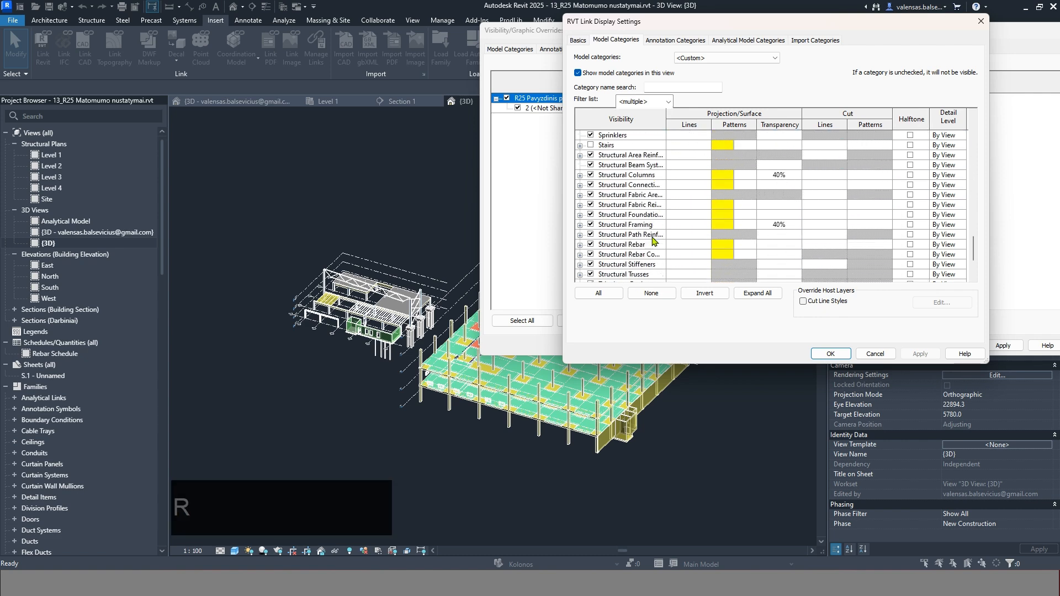
pyautogui.click(592, 246)
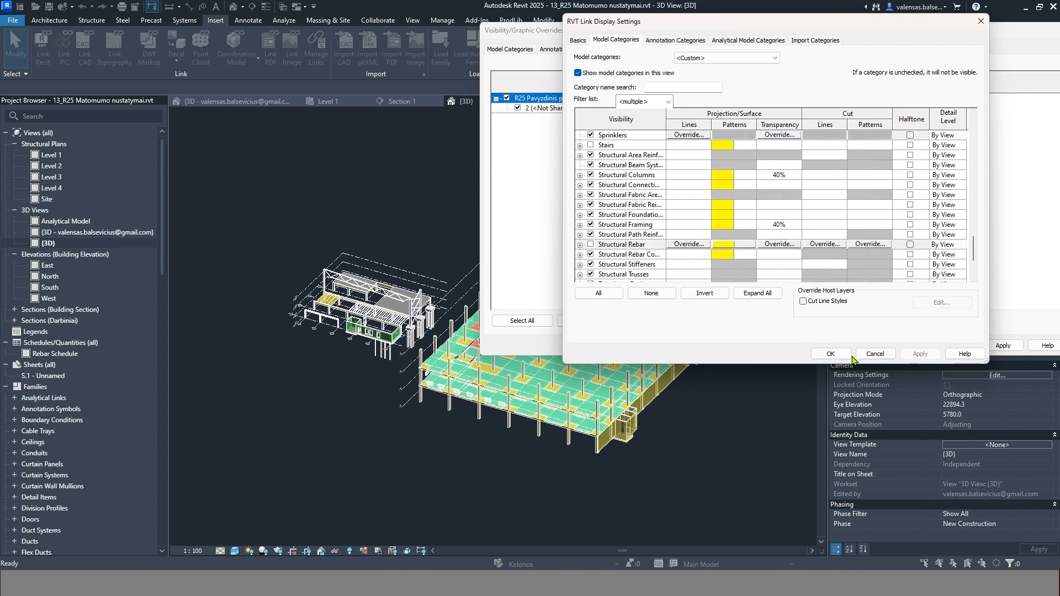
pyautogui.click(831, 353)
pyautogui.click(914, 346)
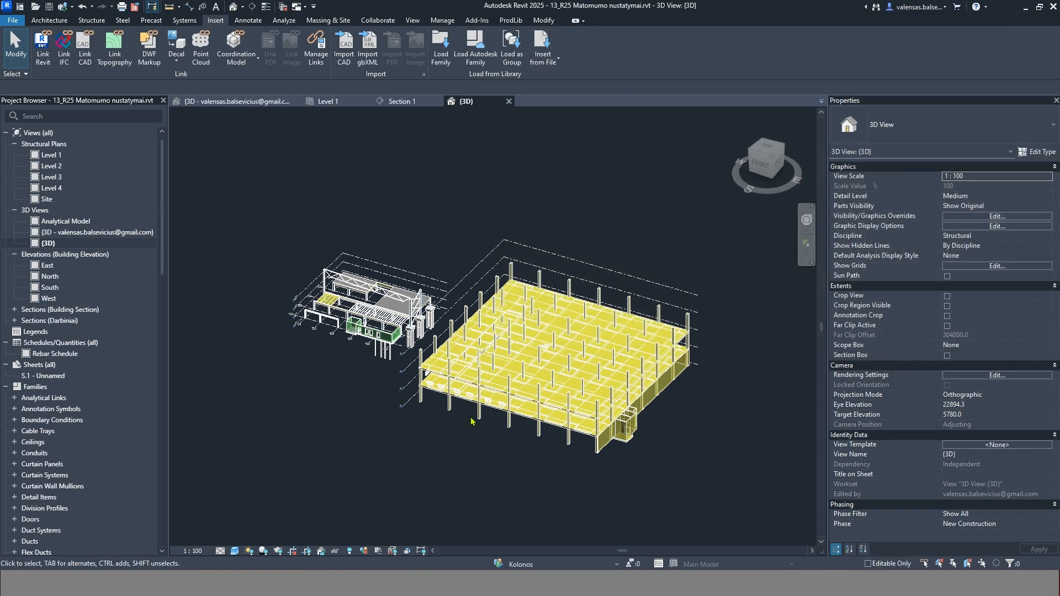
pyautogui.scroll(5, 305, 238)
pyautogui.scroll(5, 585, 476)
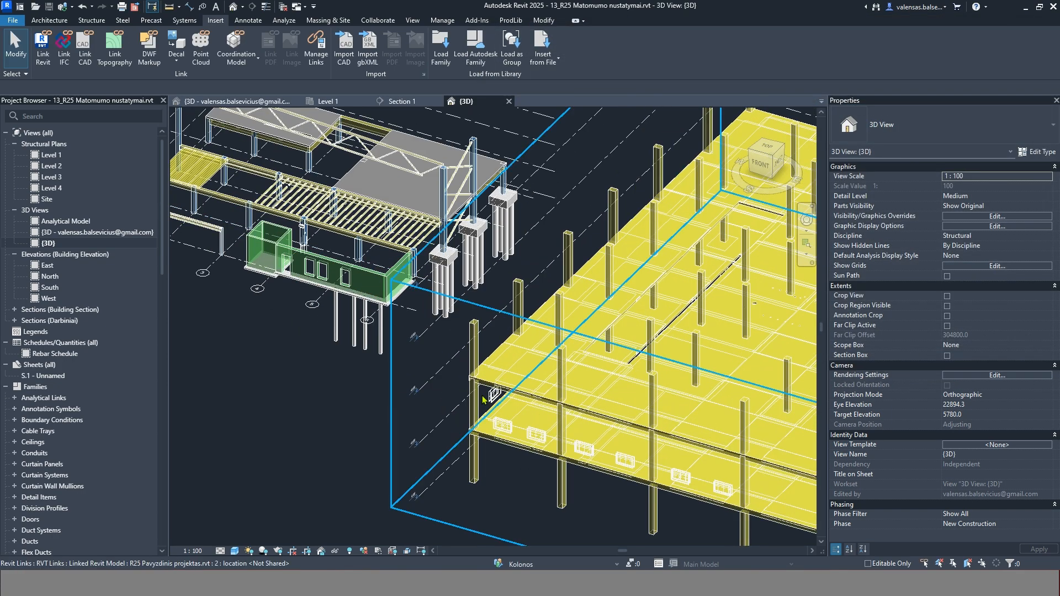
pyautogui.scroll(-8, 586, 476)
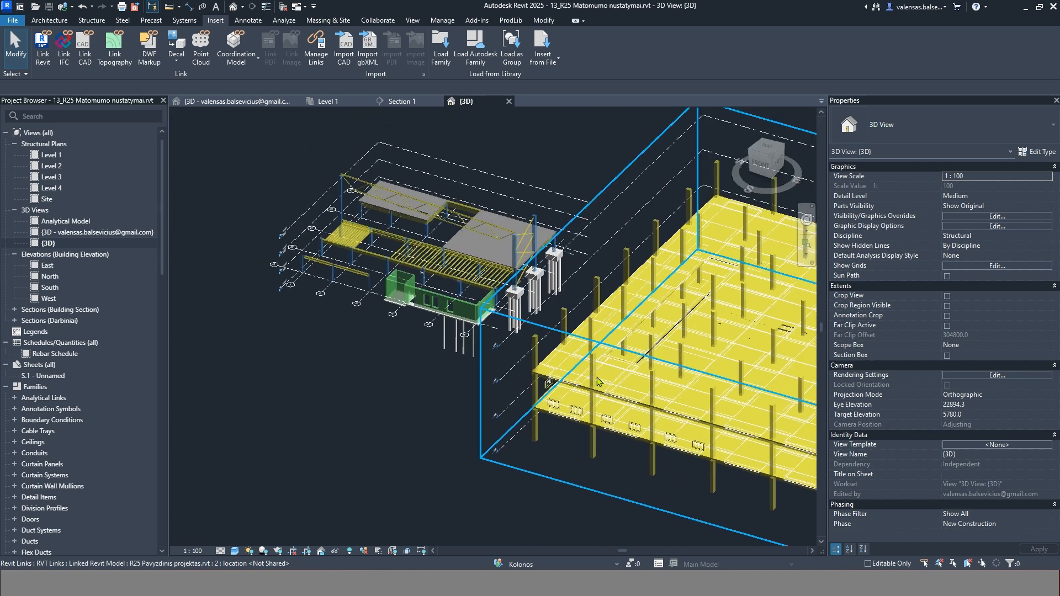
pyautogui.scroll(2, 703, 468)
pyautogui.keyDown('shift'); pyautogui.moveTo(703, 467); pyautogui.dragTo(613, 436, button='middle'); pyautogui.keyUp('shift')
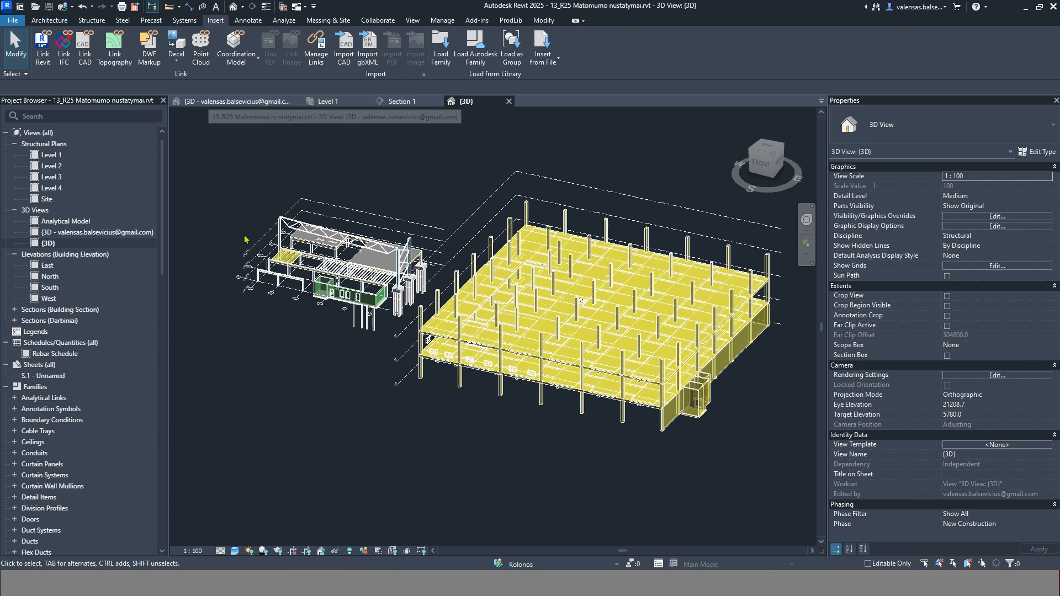
# - Open the Level 1 structural plan and select the RŪSIO PLANAS.pdf image to examine it
pyautogui.click(51, 155)
pyautogui.doubleClick(55, 159)
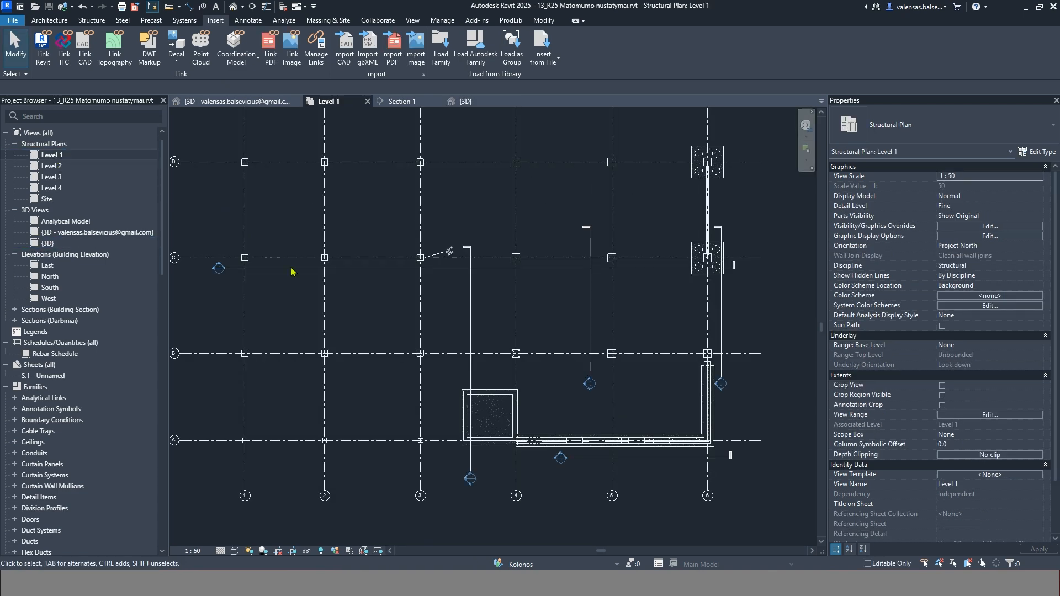
pyautogui.scroll(-5, 499, 372)
pyautogui.click(529, 283)
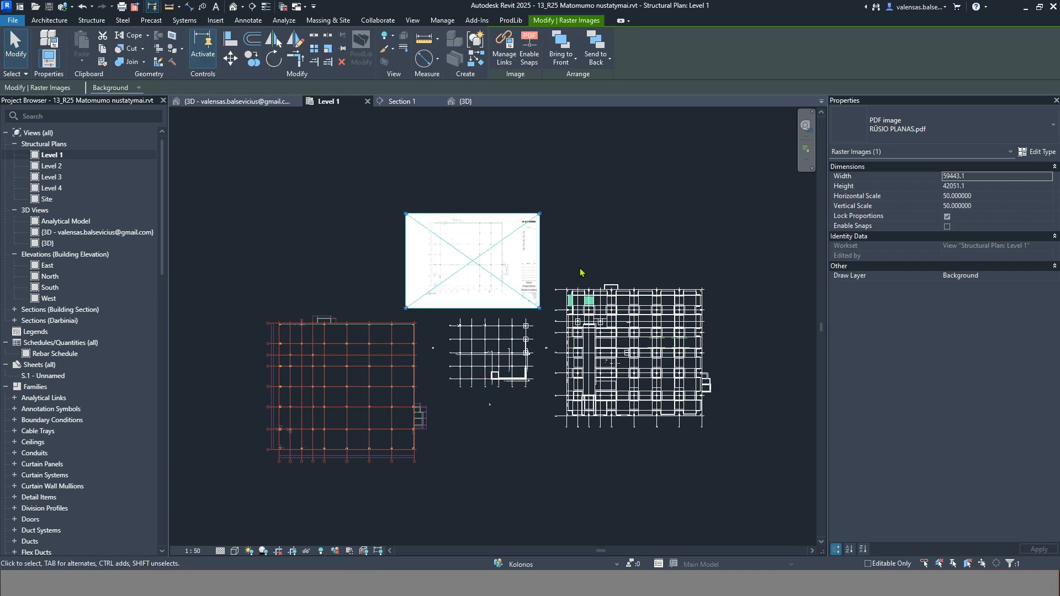
pyautogui.scroll(2, 586, 287)
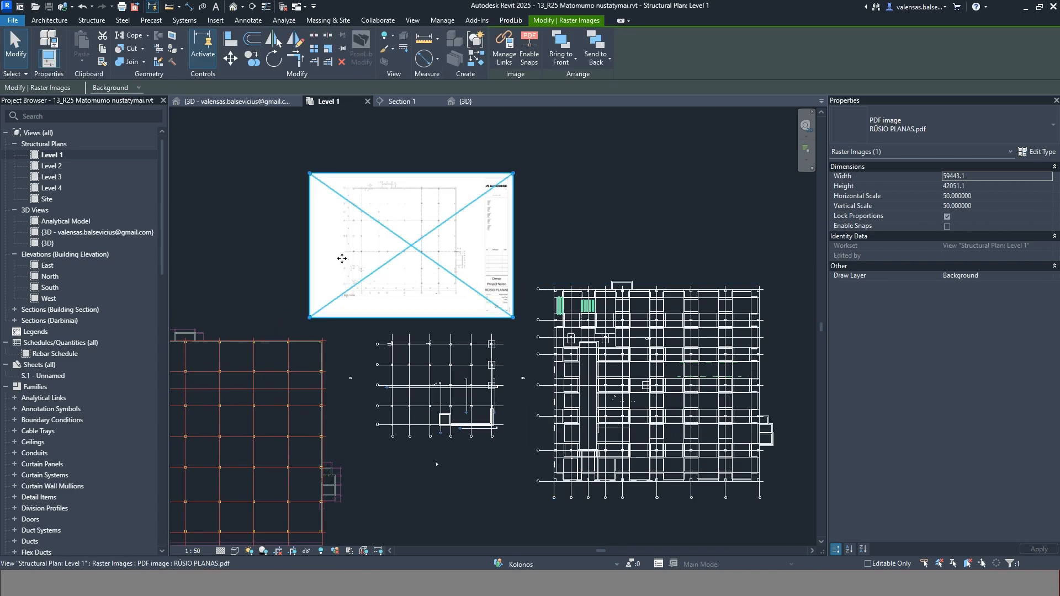
pyautogui.scroll(3, 340, 258)
pyautogui.scroll(-3, 477, 251)
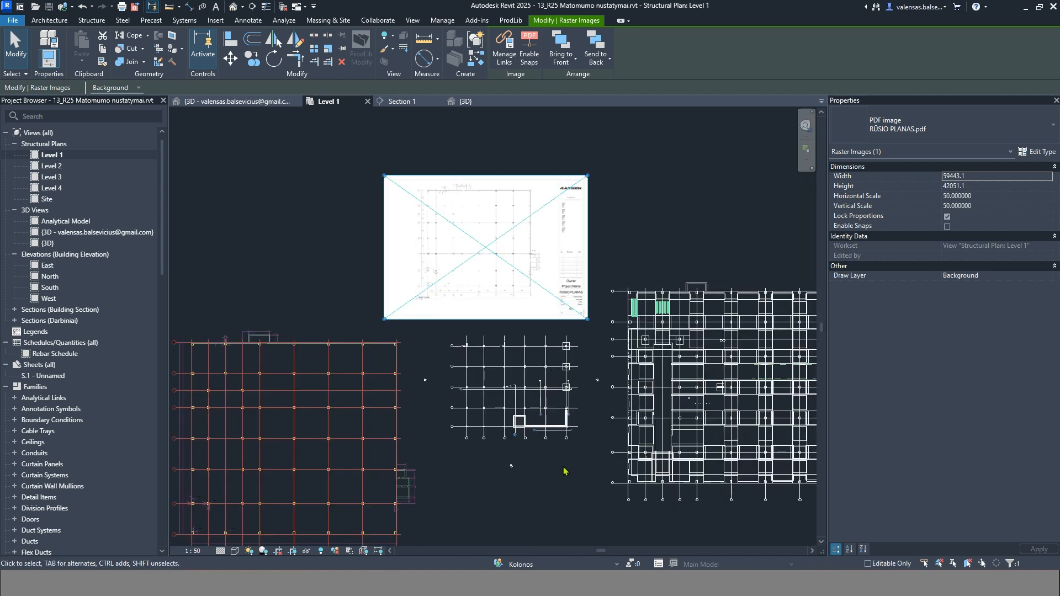
# - Check Level 1's visibility overrides for Revit links, worksets, filters and imported categories for an entry controlling the PDF image, then close them
pyautogui.click(304, 256)
pyautogui.hotkey('shift', 'v')
pyautogui.press('v')
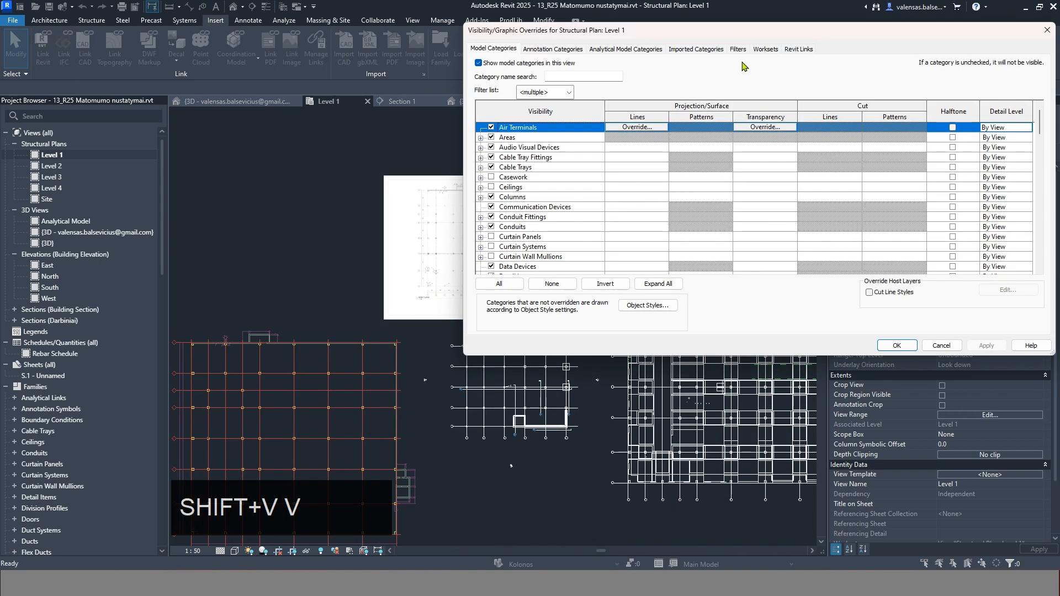
pyautogui.click(765, 50)
pyautogui.click(796, 52)
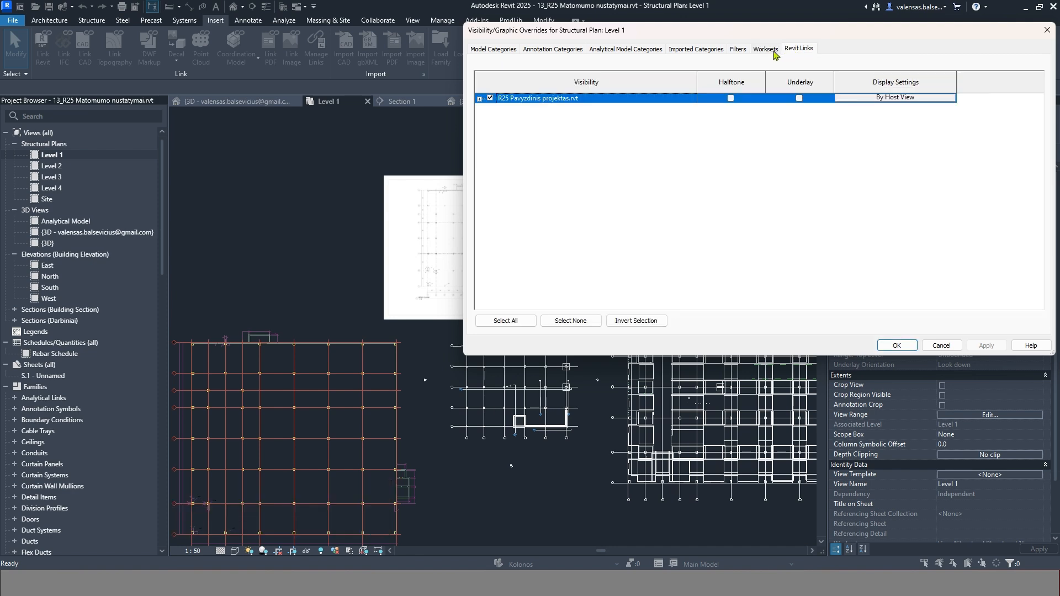
pyautogui.click(774, 52)
pyautogui.click(738, 50)
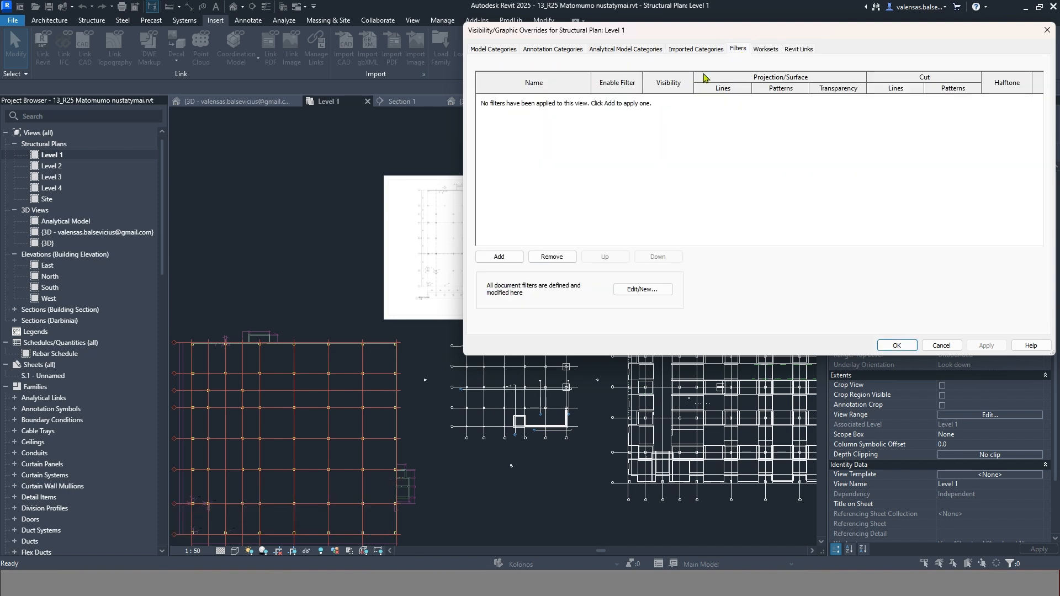
pyautogui.click(697, 50)
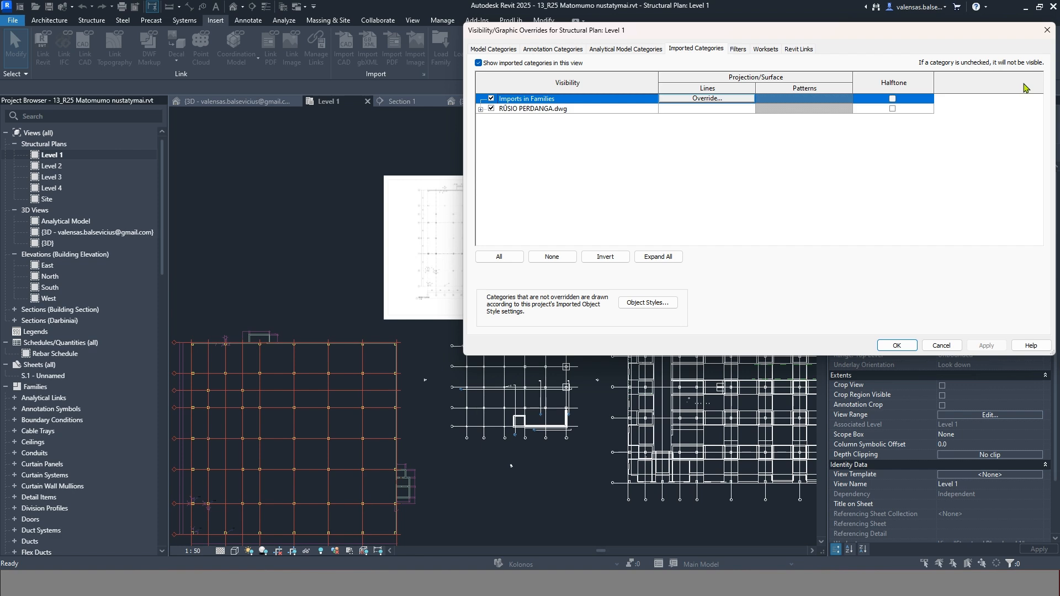
pyautogui.click(1046, 30)
# - Hide the RŪSIO PLANAS.pdf image as an element in the Level 1 view, and undo the hiding
pyautogui.click(468, 218)
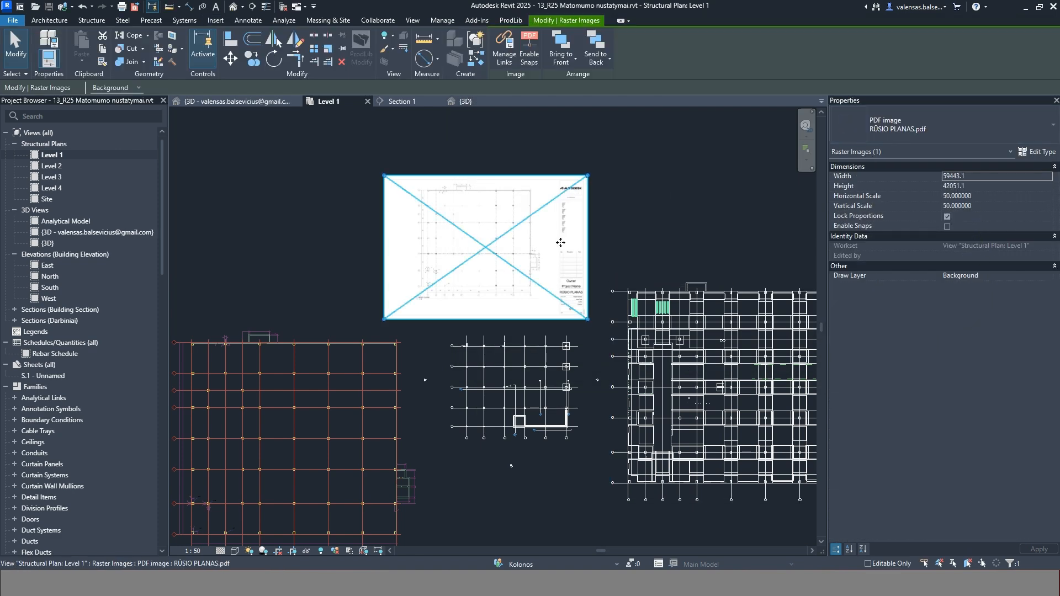
pyautogui.rightClick(501, 255)
pyautogui.moveTo(586, 309)
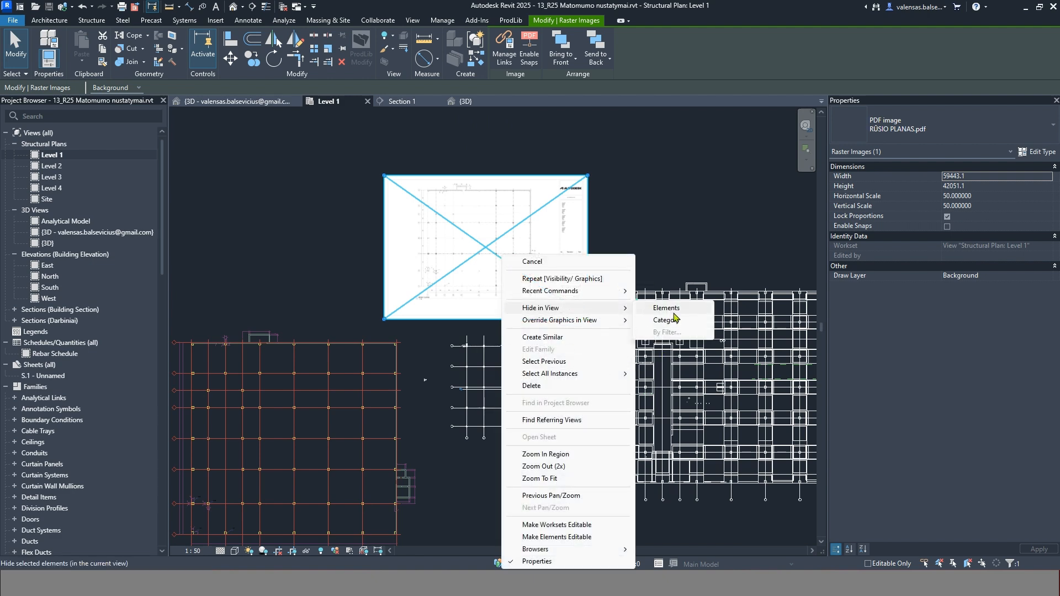
pyautogui.click(677, 309)
pyautogui.hotkey('ctrl', 'z')
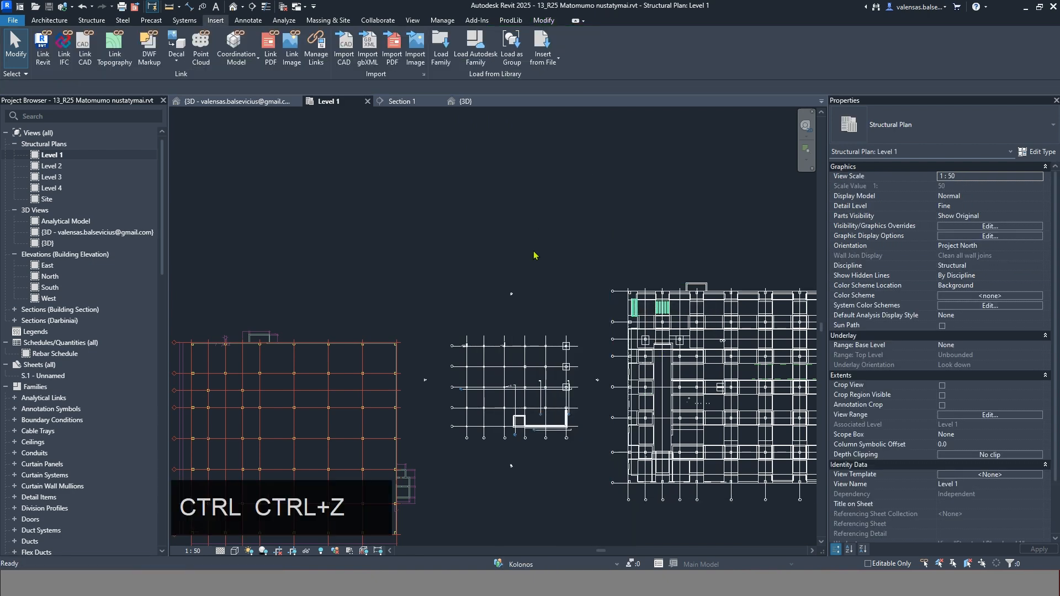
# - Temporarily hide the RŪSIO PLANAS.pdf image in the Level 1 view
pyautogui.click(555, 322)
pyautogui.press('h')
pyautogui.press('h')
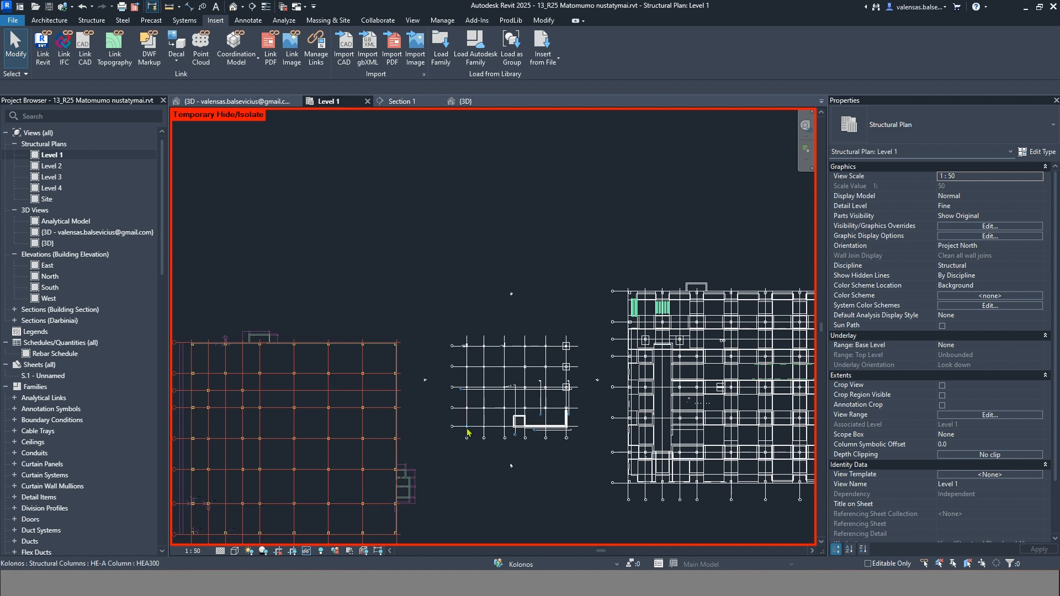
pyautogui.scroll(5, 488, 438)
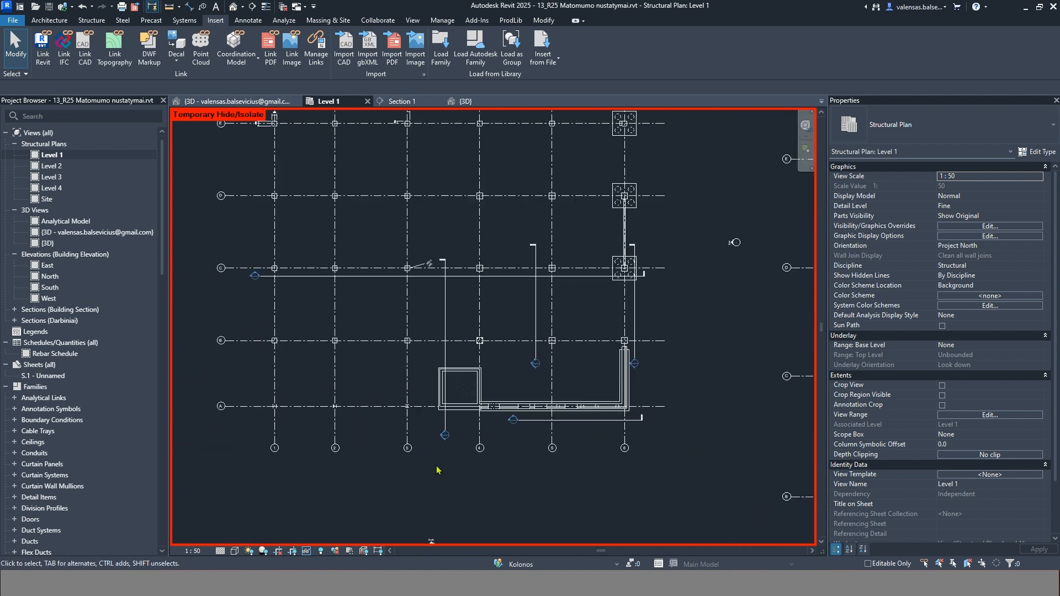
pyautogui.scroll(-5, 441, 364)
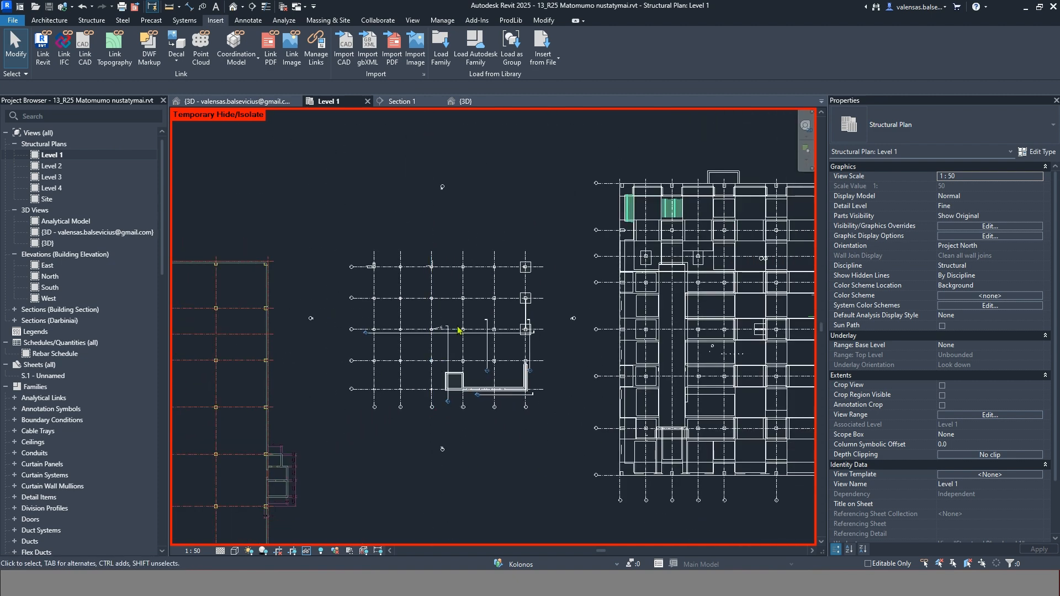
# - Reset the temporary hide/isolate in the Level 1 view to restore the temporarily hidden PDF image
pyautogui.scroll(-2, 458, 330)
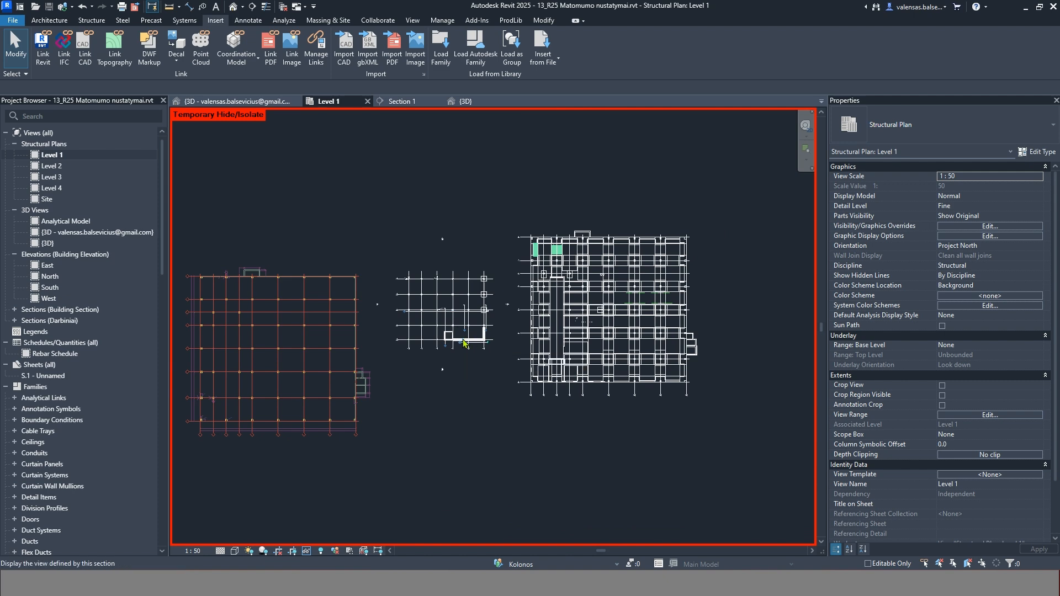
pyautogui.press('h')
pyautogui.press('r')
# - Open the Section 1 view from its marker below grids 4 to 6 and examine the dashed column and girder lines
pyautogui.scroll(1, 472, 327)
pyautogui.scroll(6, 474, 329)
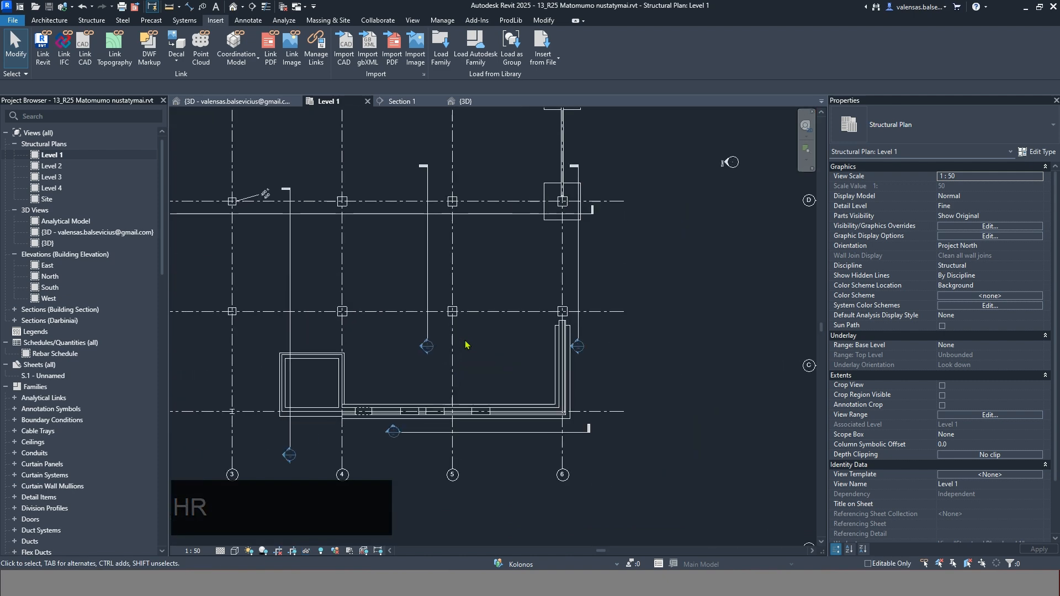
pyautogui.doubleClick(389, 432)
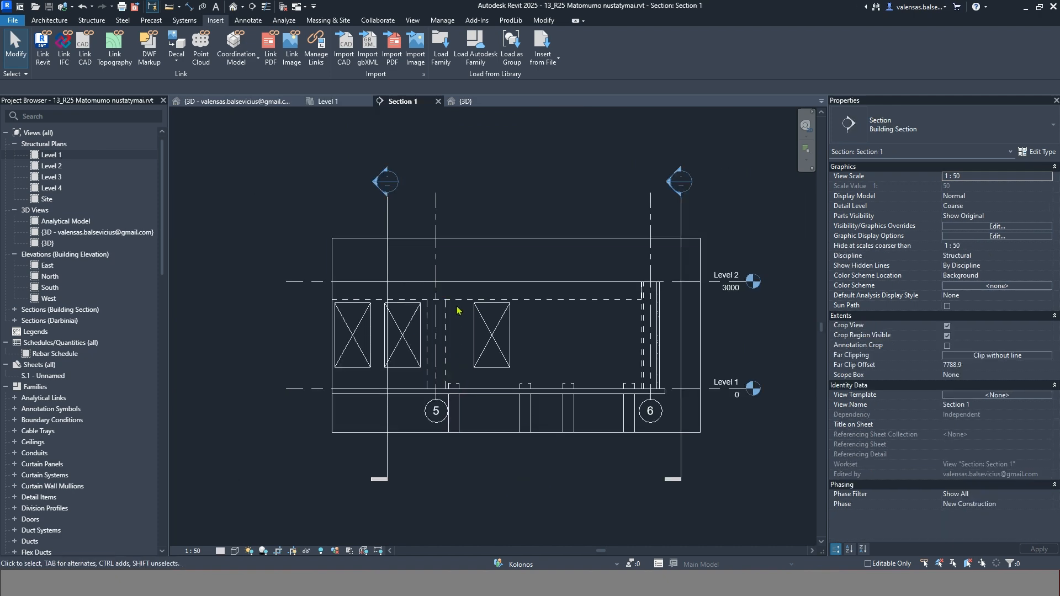
pyautogui.click(442, 336)
pyautogui.click(553, 303)
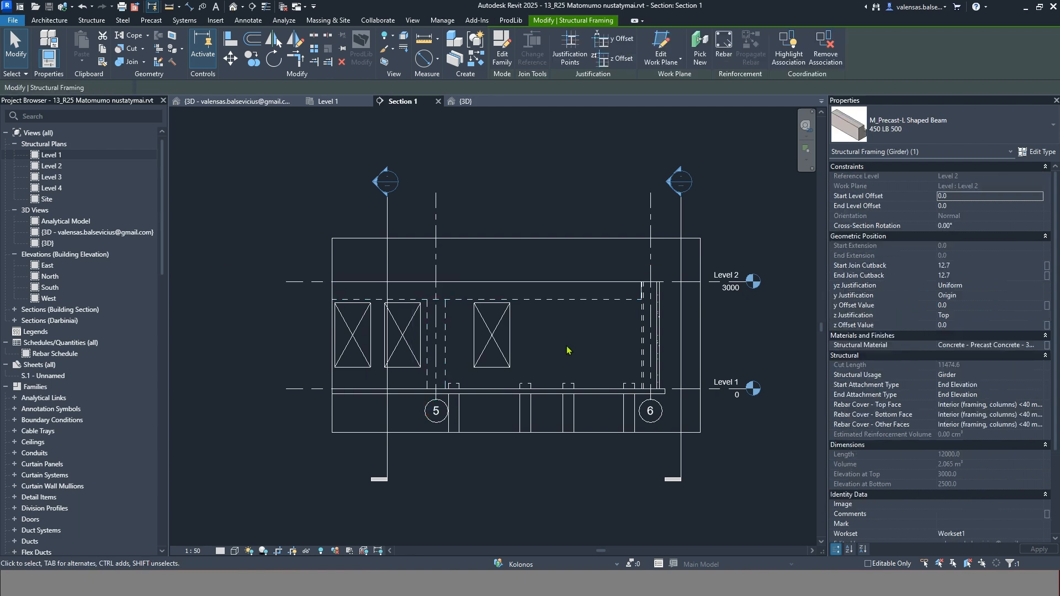
pyautogui.click(567, 350)
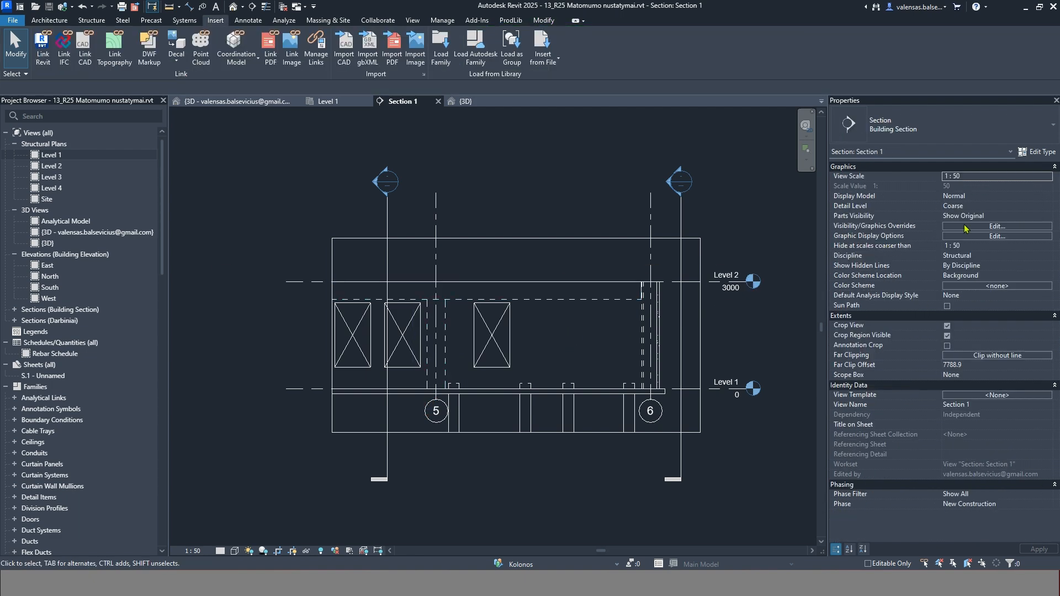
# - Turn off the Hidden Lines subcategory of Structural Columns in Section 1's visibility overrides and apply it
pyautogui.click(988, 227)
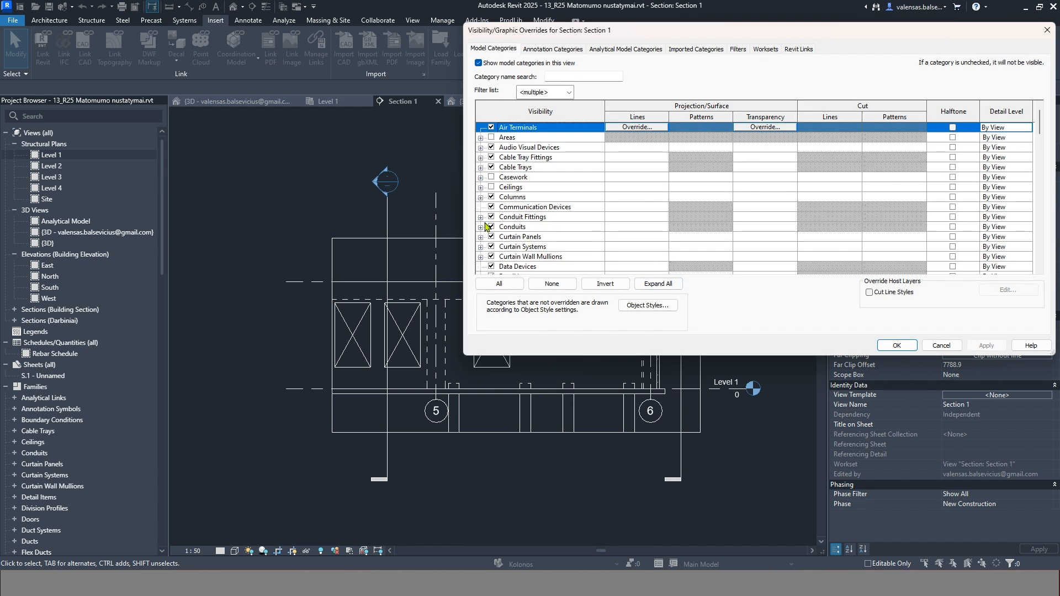
pyautogui.scroll(-6, 544, 232)
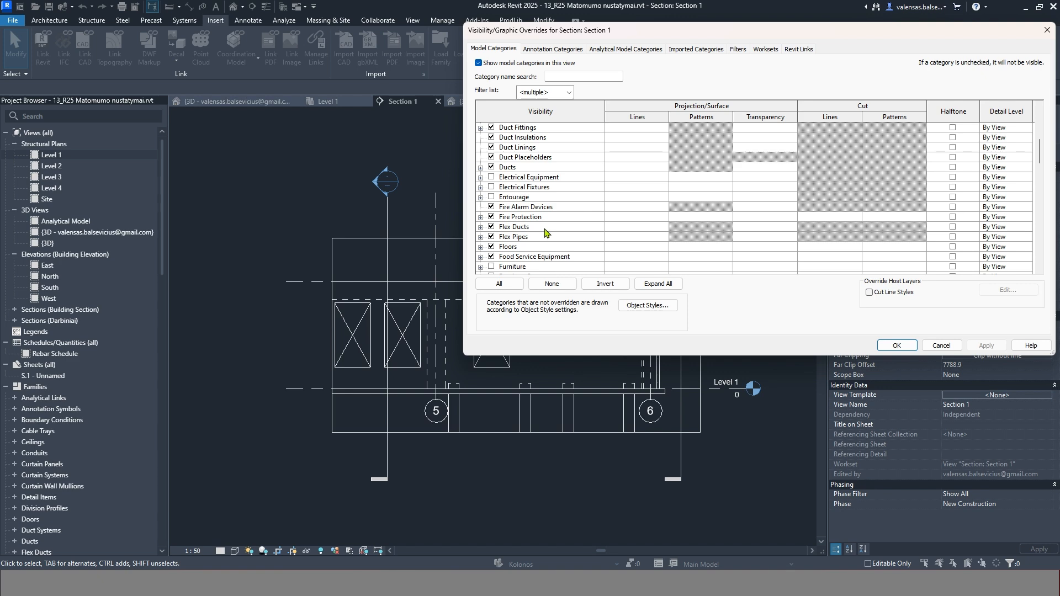
pyautogui.click(545, 228)
pyautogui.scroll(-12, 545, 238)
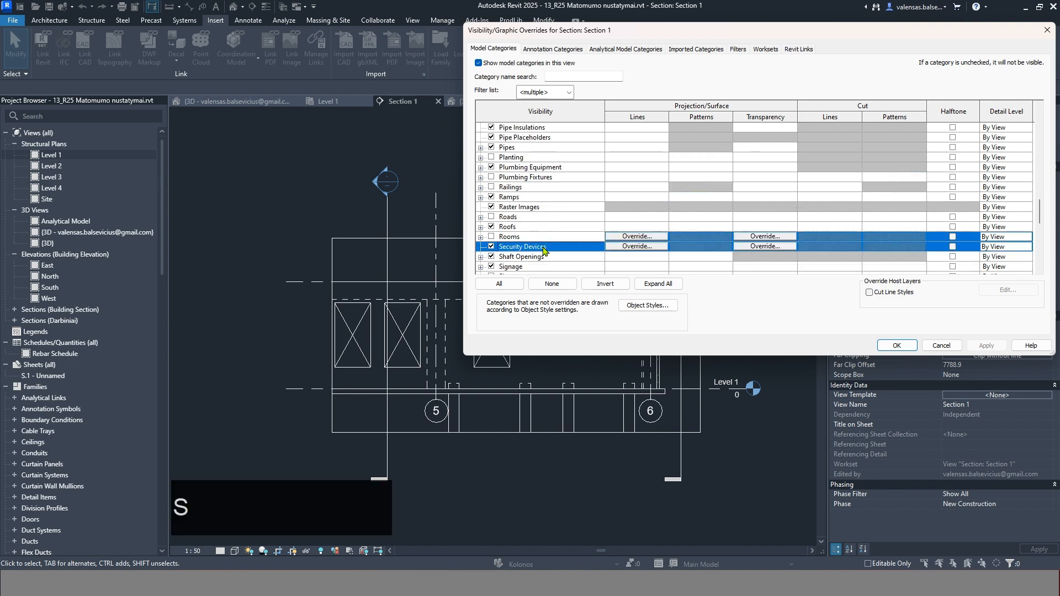
pyautogui.scroll(-2, 574, 229)
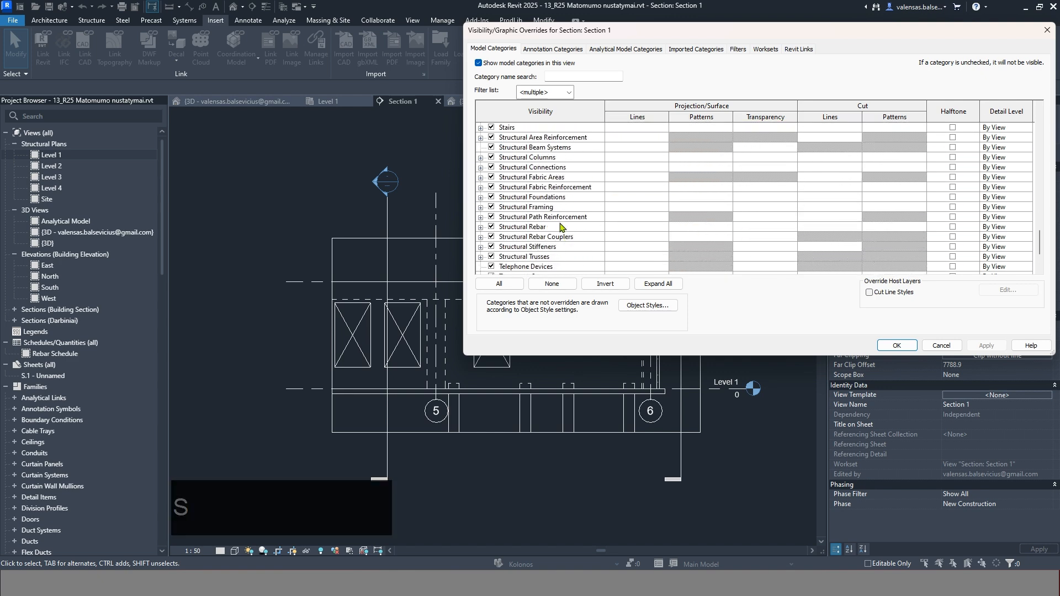
pyautogui.click(481, 158)
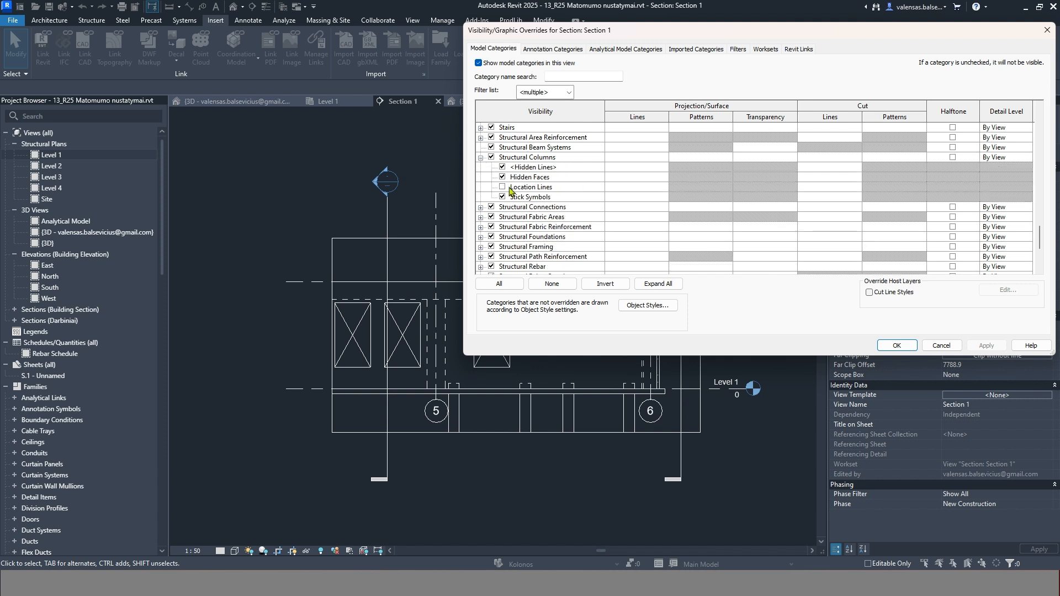
pyautogui.click(502, 168)
pyautogui.click(987, 346)
# - Turn the Structural Columns' Hidden Lines subcategory back on in Section 1 and accept the overrides
pyautogui.click(502, 168)
pyautogui.click(987, 346)
pyautogui.click(895, 345)
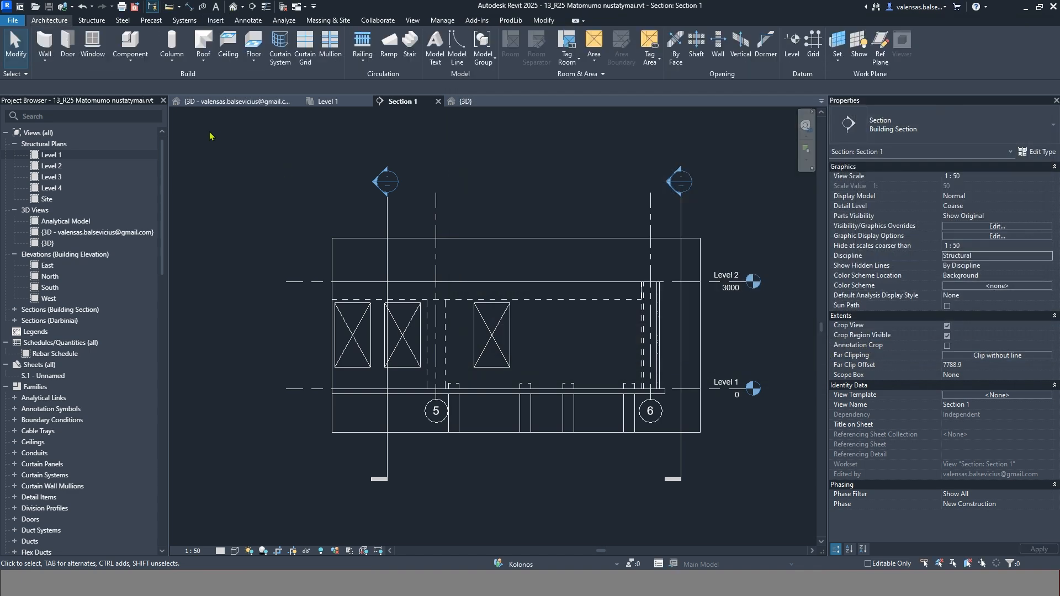
# - Switch to the personal default 3D view and select a triple casement window inside the linked model to examine it
pyautogui.click(235, 102)
pyautogui.scroll(4, 712, 288)
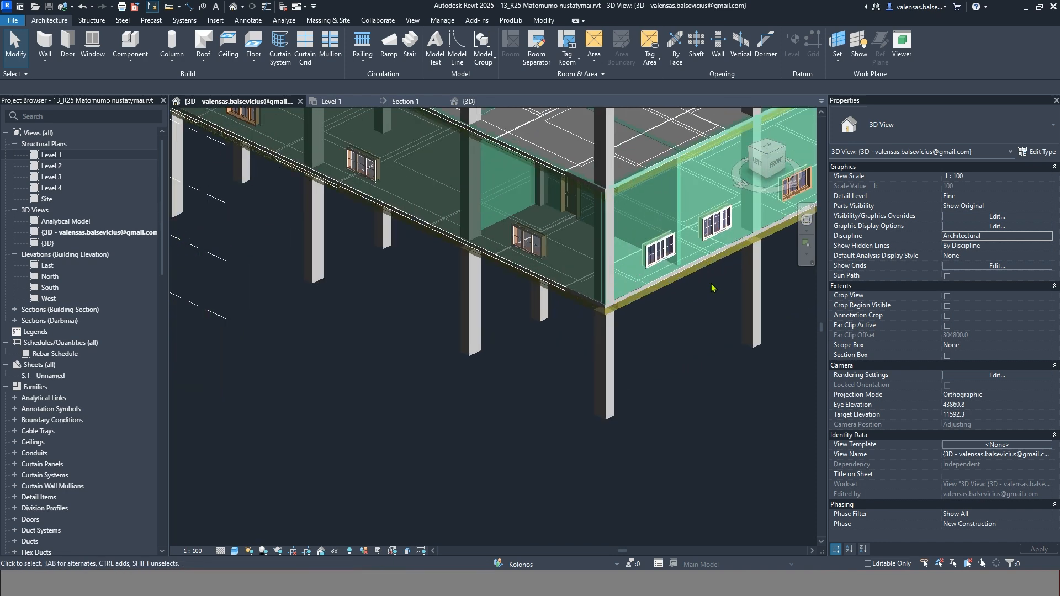
pyautogui.scroll(5, 580, 263)
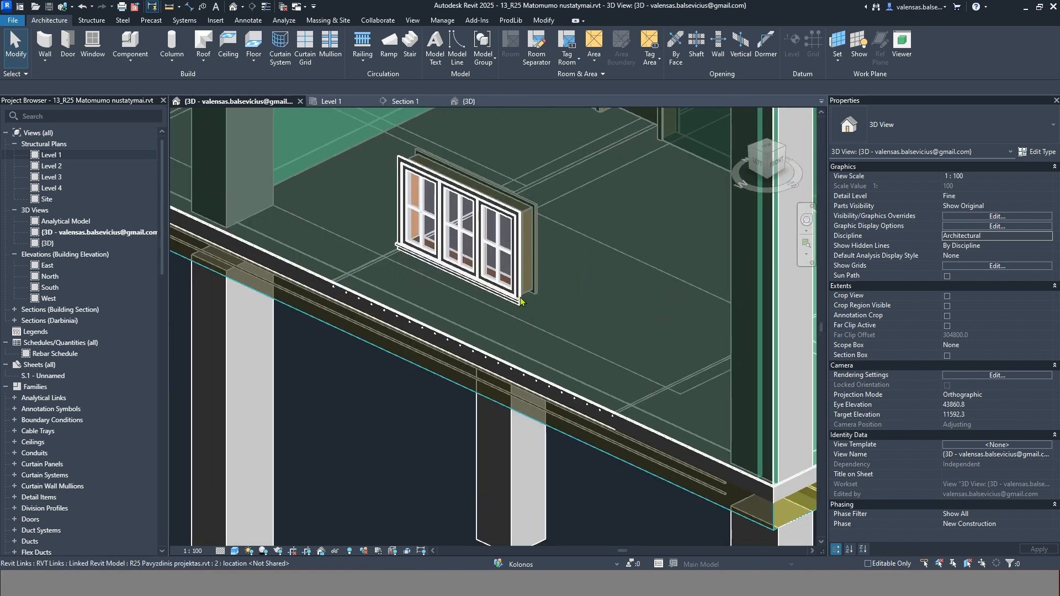
pyautogui.hotkey('shift', 'Tab')
pyautogui.hotkey('shift', 'Tab')
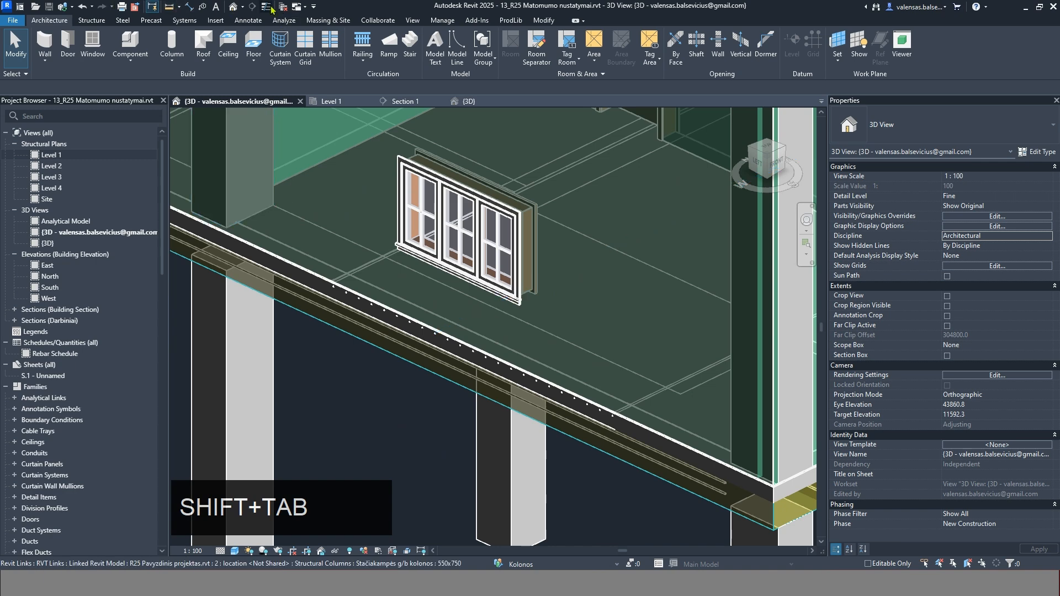
pyautogui.scroll(3, 521, 303)
pyautogui.click(521, 302)
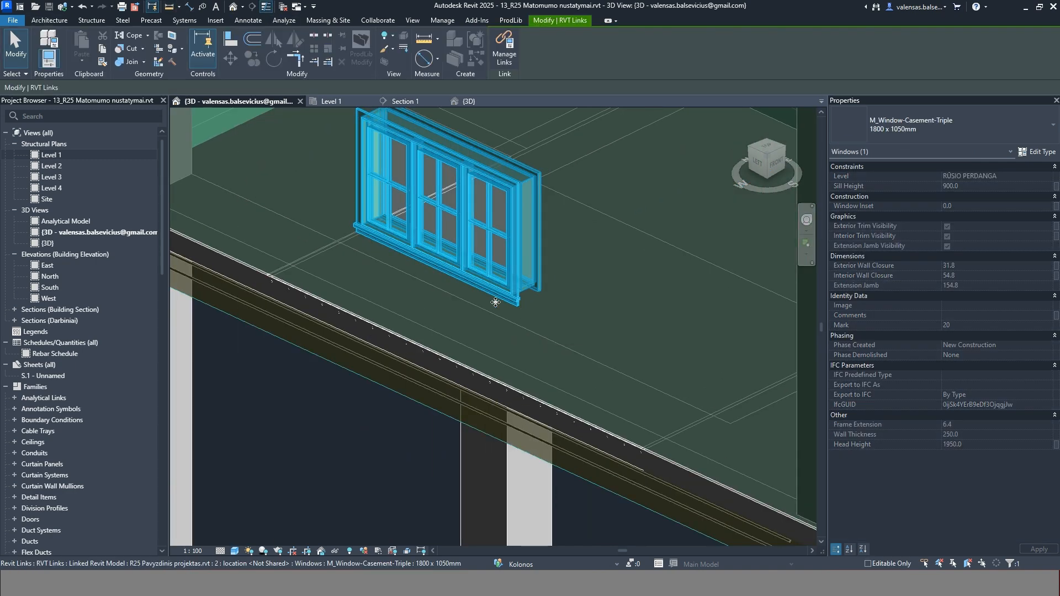
pyautogui.keyDown('shift'); pyautogui.moveTo(419, 300); pyautogui.dragTo(456, 302, button='middle'); pyautogui.keyUp('shift')
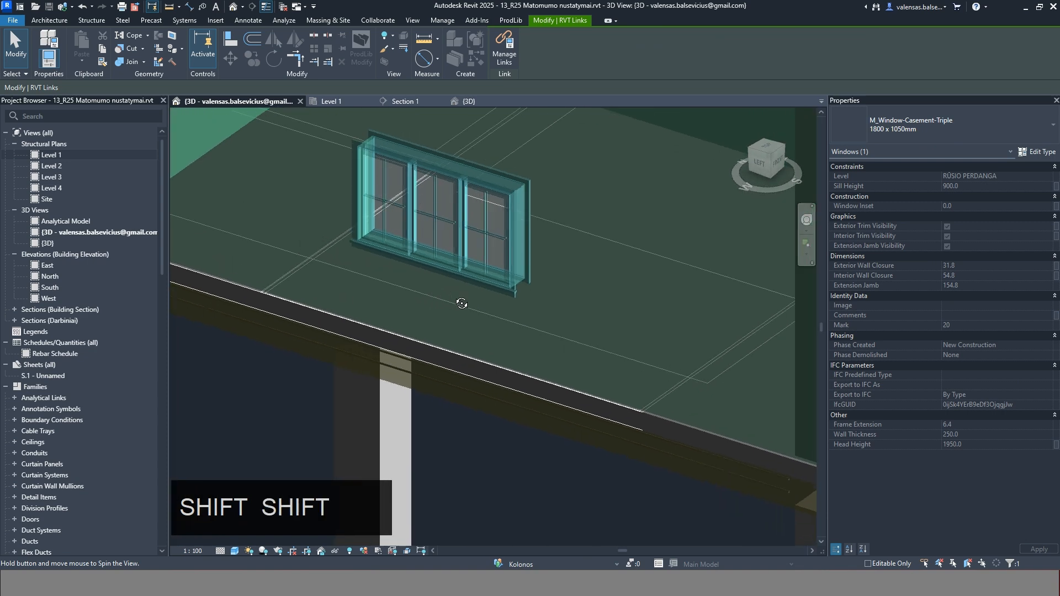
pyautogui.scroll(-3, 503, 255)
pyautogui.click(497, 267)
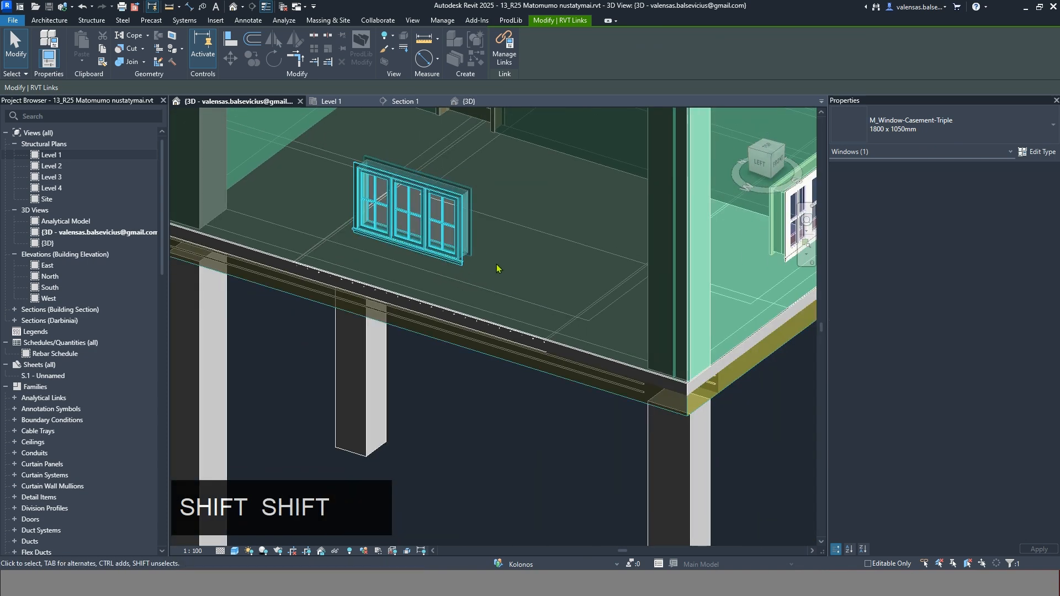
# - Open the custom model category settings for the R25 Pavyzdinis projektas.rvt link in this 3D view and expand the Windows category
pyautogui.hotkey('shift', 'v')
pyautogui.press('v')
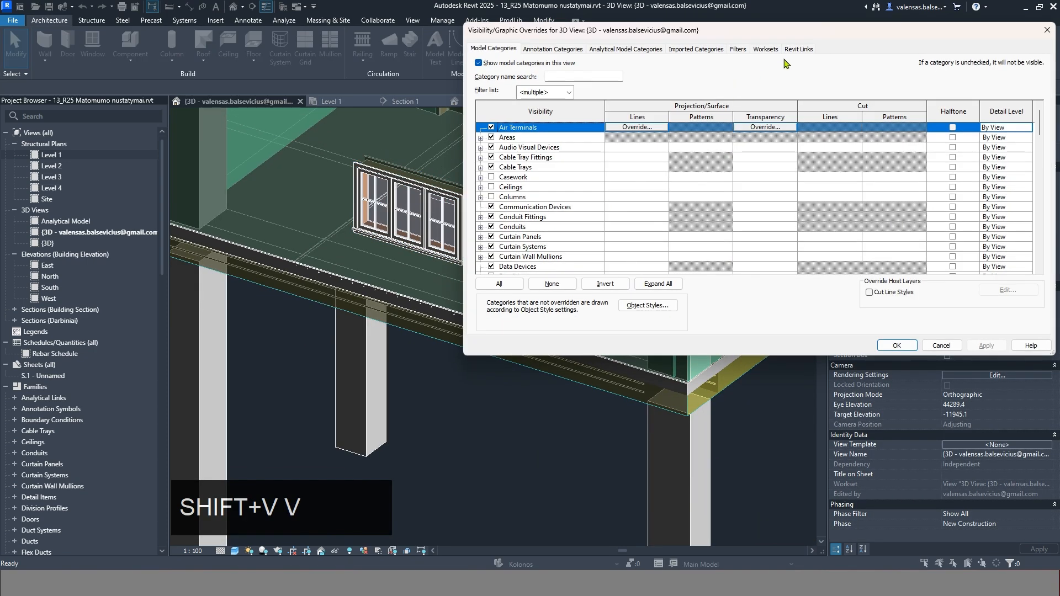
pyautogui.click(798, 49)
pyautogui.click(885, 98)
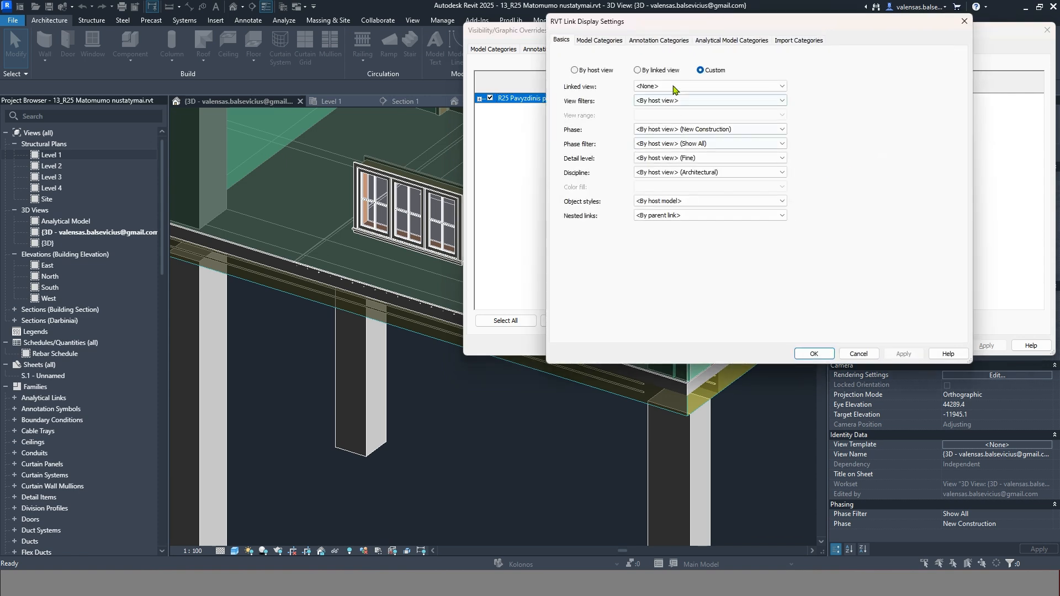
pyautogui.click(602, 43)
pyautogui.click(602, 225)
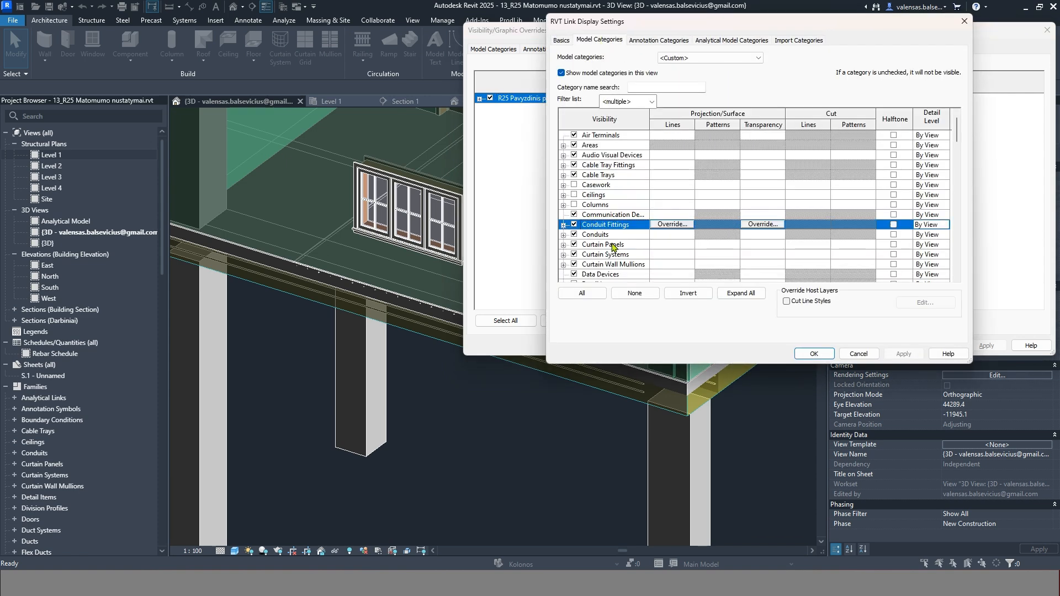
pyautogui.press('w')
pyautogui.click(563, 273)
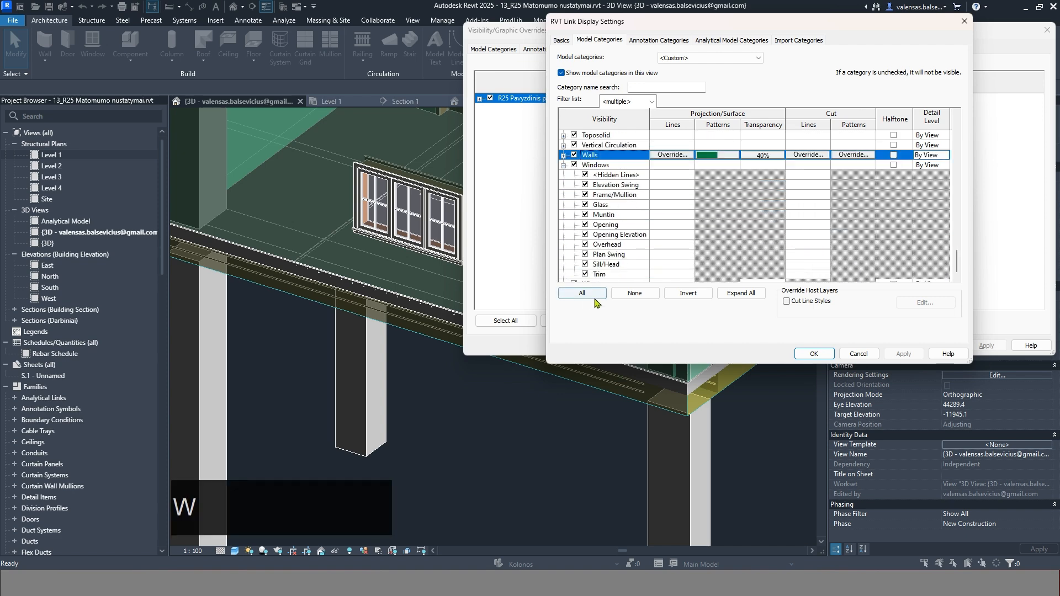
pyautogui.scroll(-1, 657, 234)
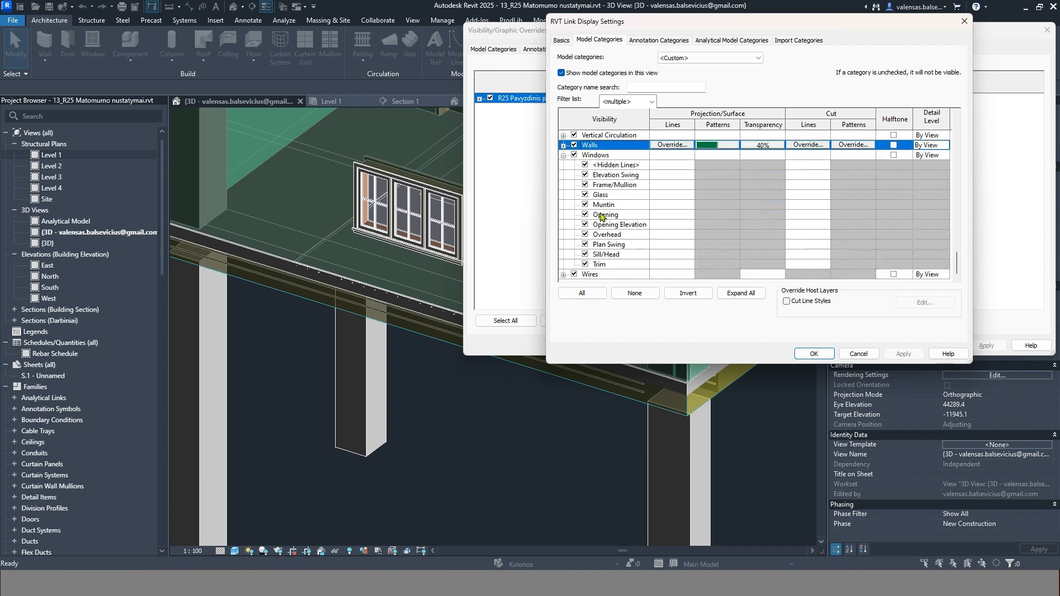
# - Hide the Glass, Trim and Frame/Mullion subcategories of the linked model's windows and accept the overrides
pyautogui.click(586, 195)
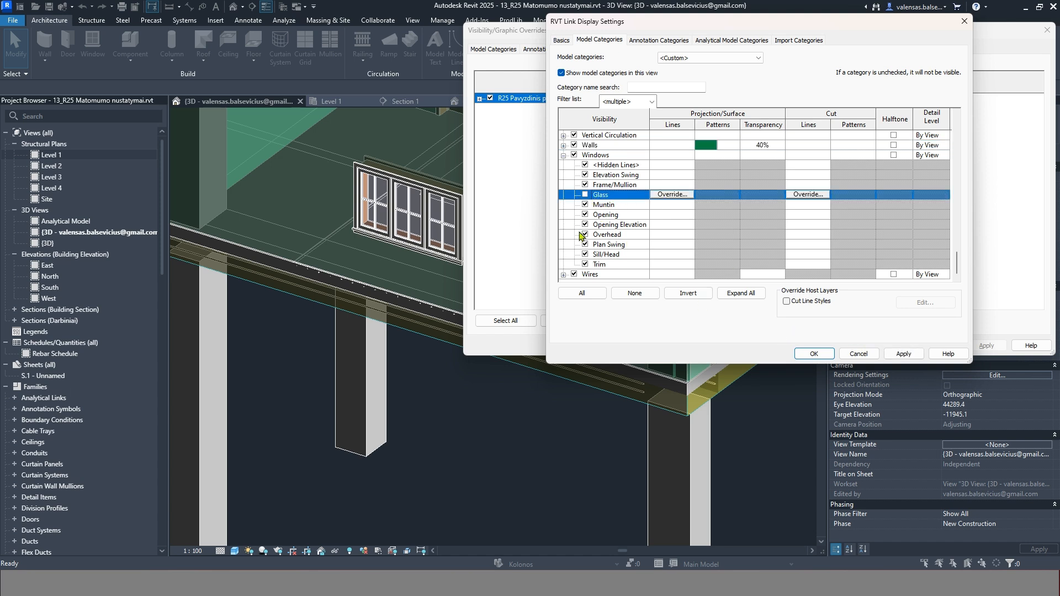
pyautogui.click(585, 265)
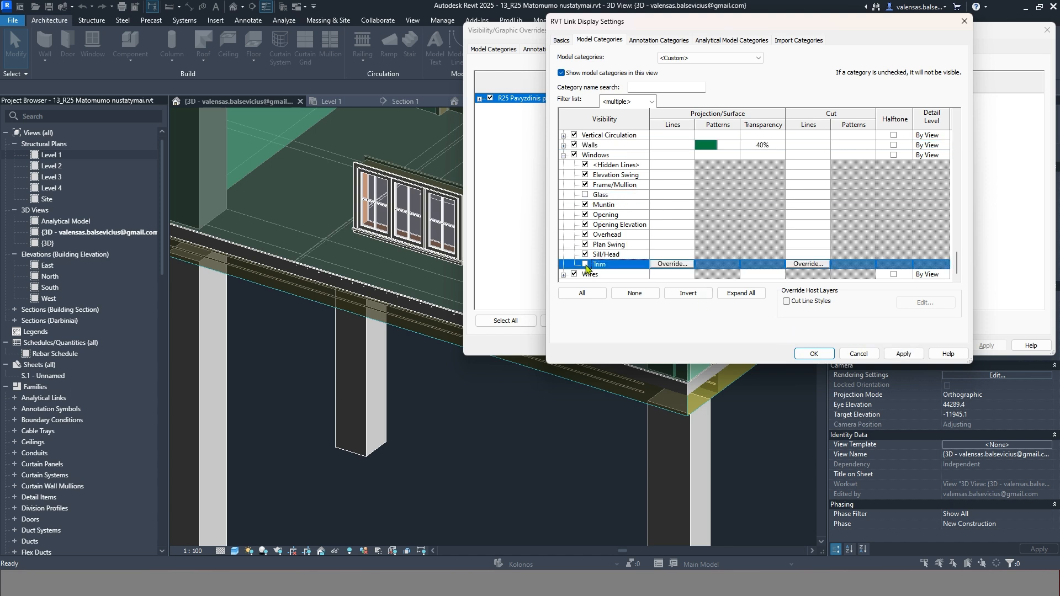
pyautogui.click(919, 354)
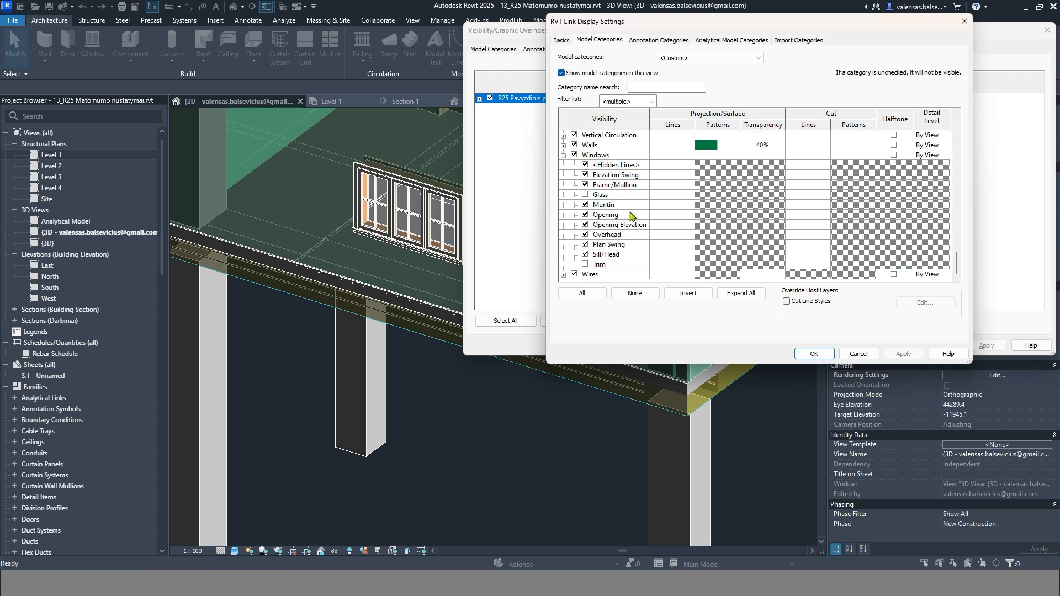
pyautogui.click(585, 185)
pyautogui.click(904, 353)
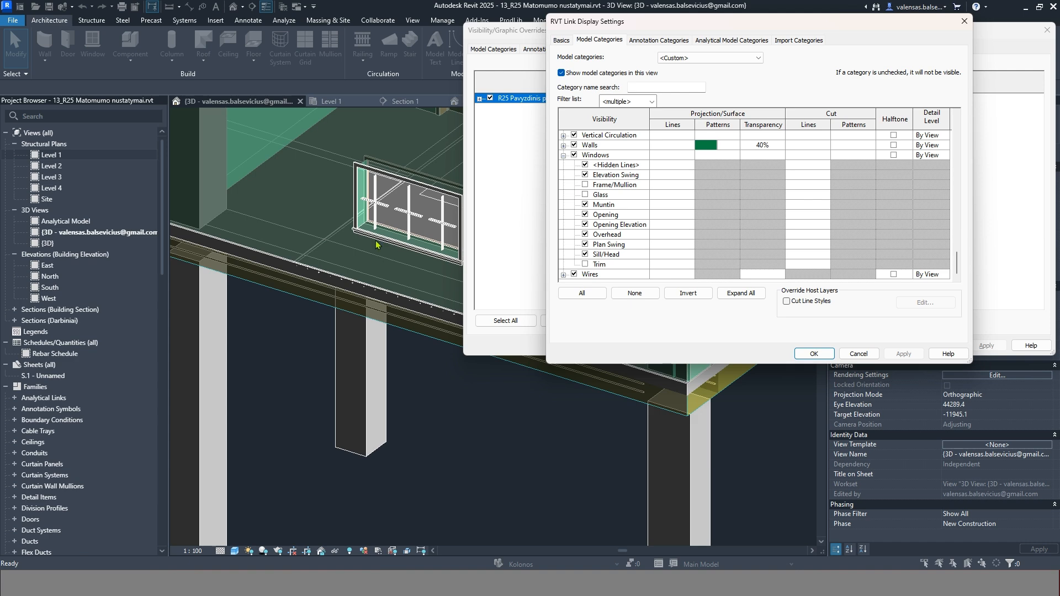
pyautogui.click(825, 357)
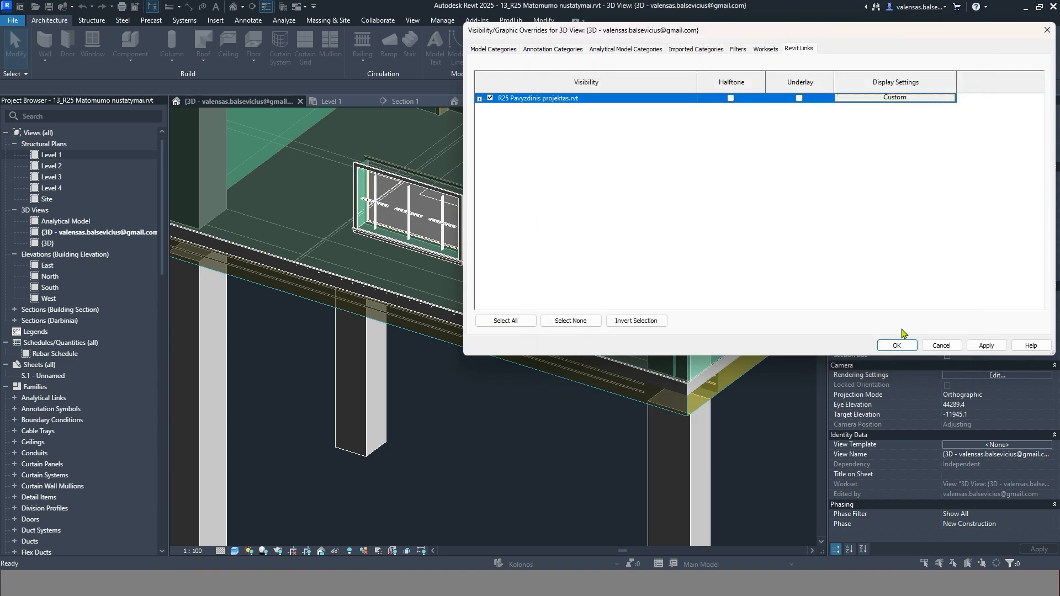
pyautogui.click(897, 344)
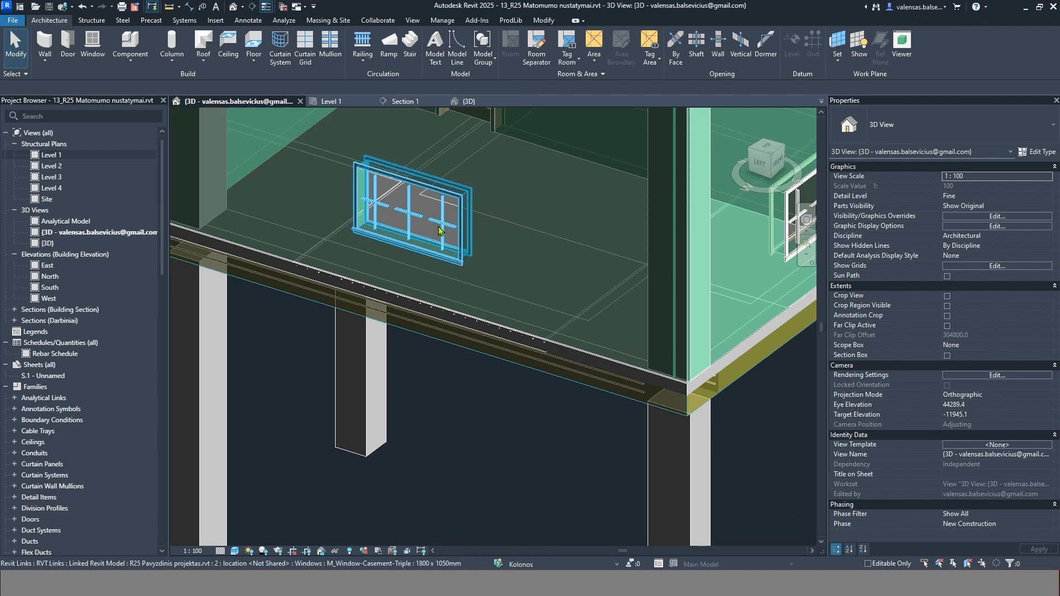
# - Examine the linked triple casement window with its hidden subcategories, and review the whole host and linked structure in the 3D view
pyautogui.click(440, 230)
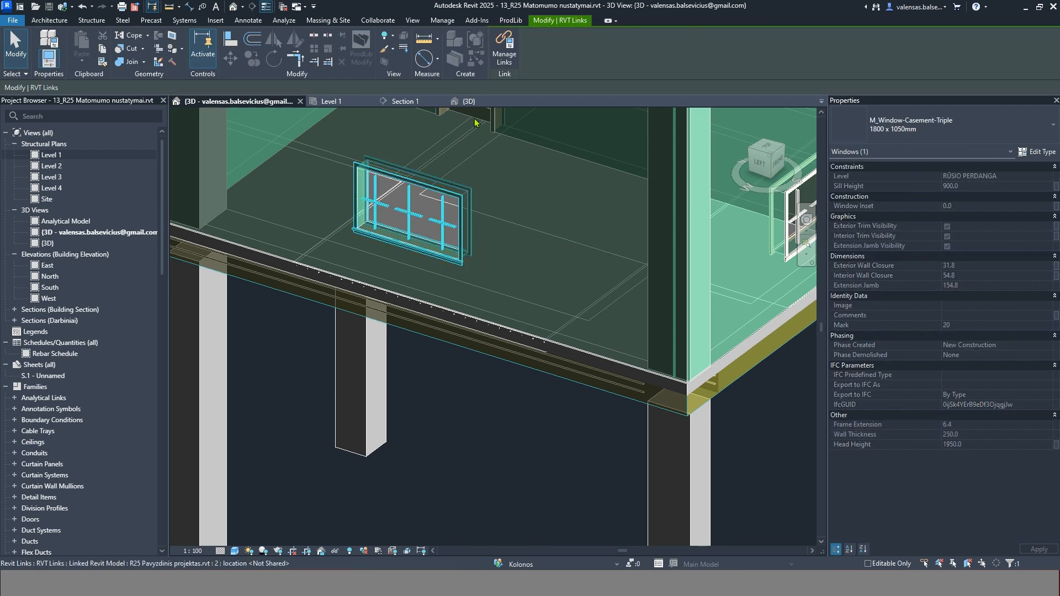
pyautogui.press('Escape')
pyautogui.scroll(-2, 509, 236)
pyautogui.scroll(-4, 519, 236)
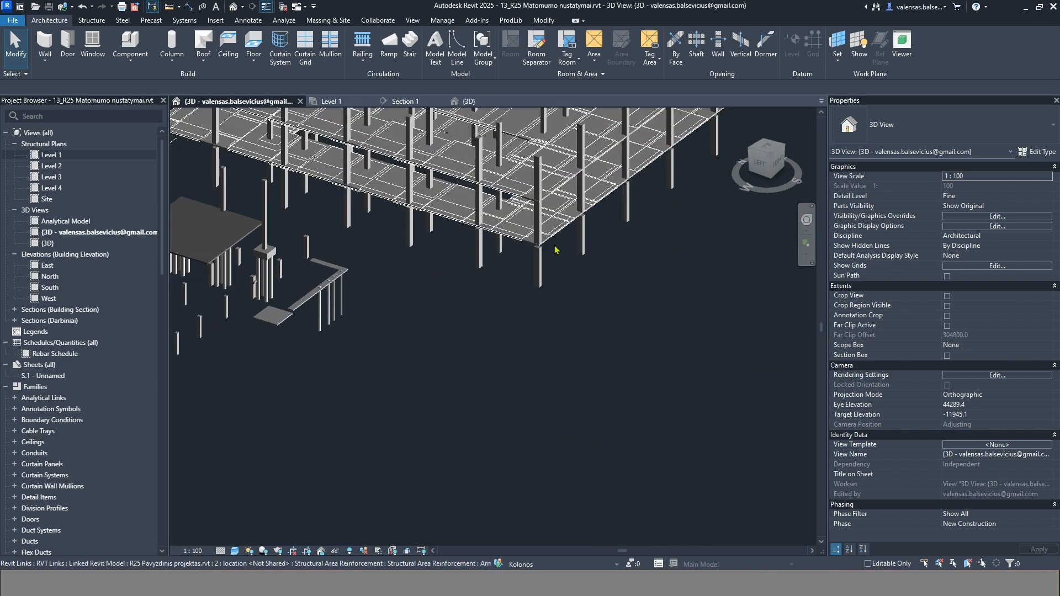
pyautogui.scroll(-2, 533, 235)
pyautogui.keyDown('shift'); pyautogui.moveTo(492, 296); pyautogui.dragTo(491, 395, button='middle'); pyautogui.keyUp('shift')
pyautogui.scroll(4, 514, 301)
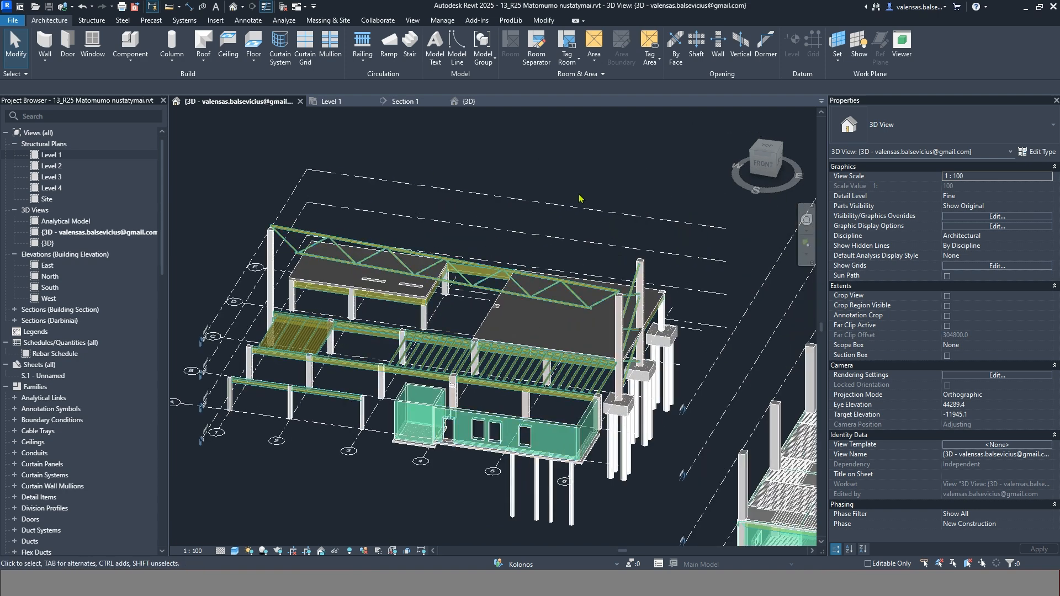
pyautogui.scroll(-3, 497, 162)
pyautogui.keyDown('shift'); pyautogui.moveTo(595, 170); pyautogui.dragTo(587, 173, button='middle'); pyautogui.keyUp('shift')
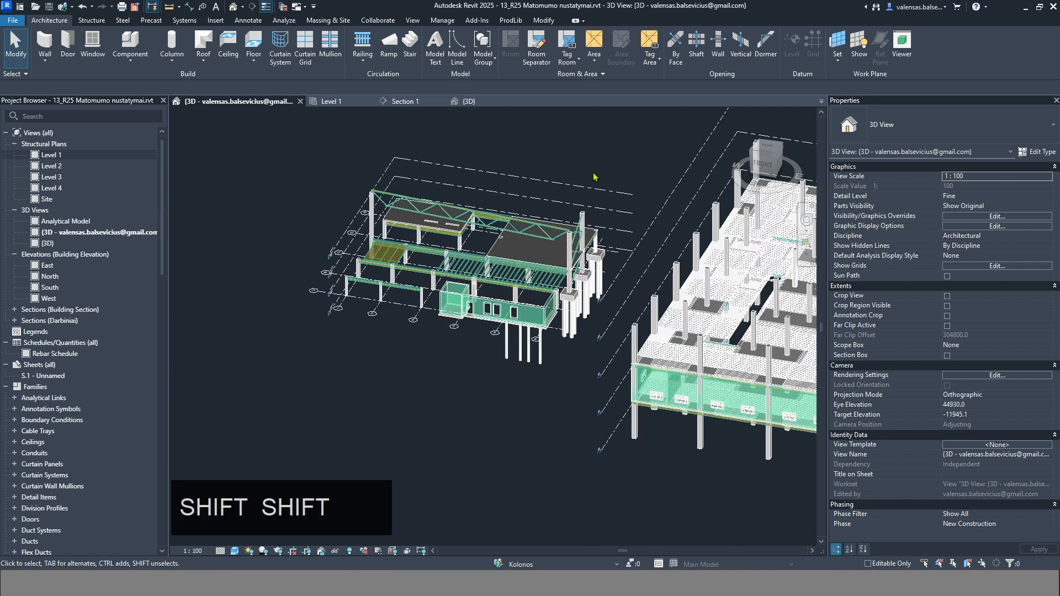